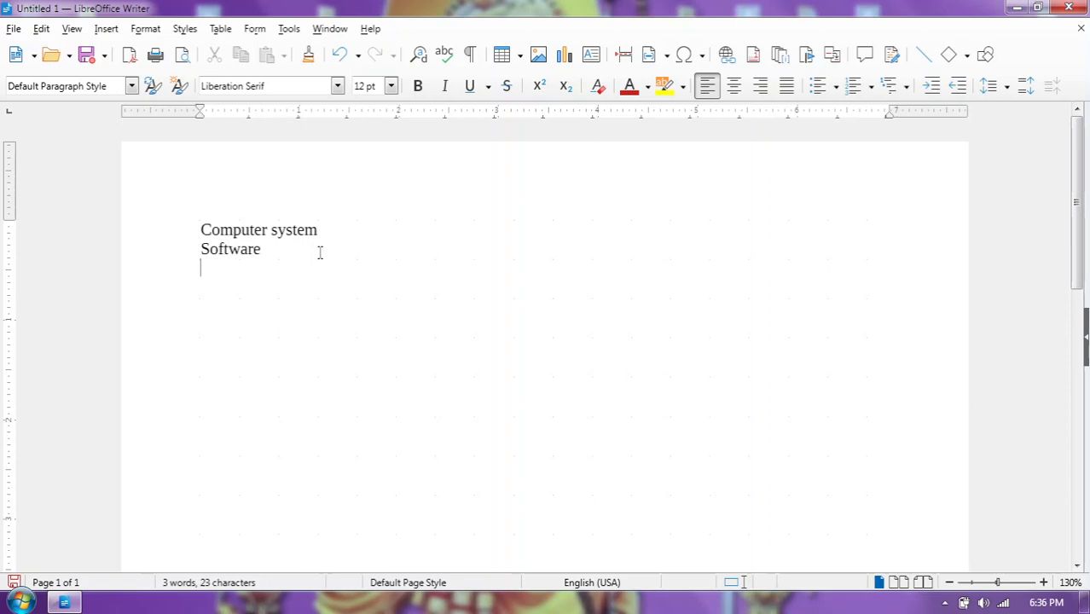
Add "Hardware" as the third line and apply the Heading 1 style to "Computer system"
type("Hardware")
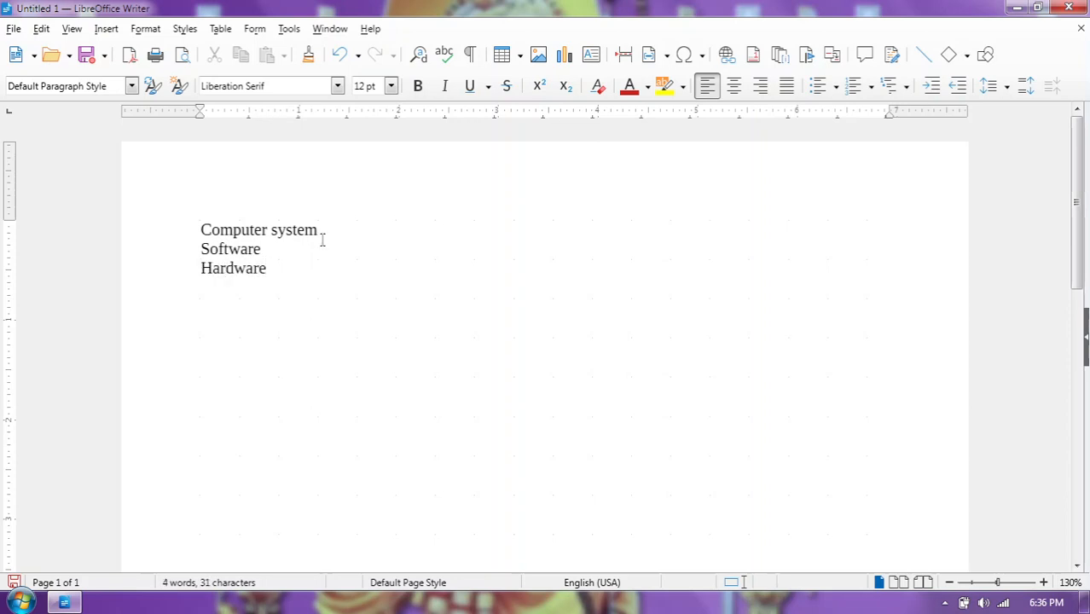
left_click_drag(322, 240, 199, 232)
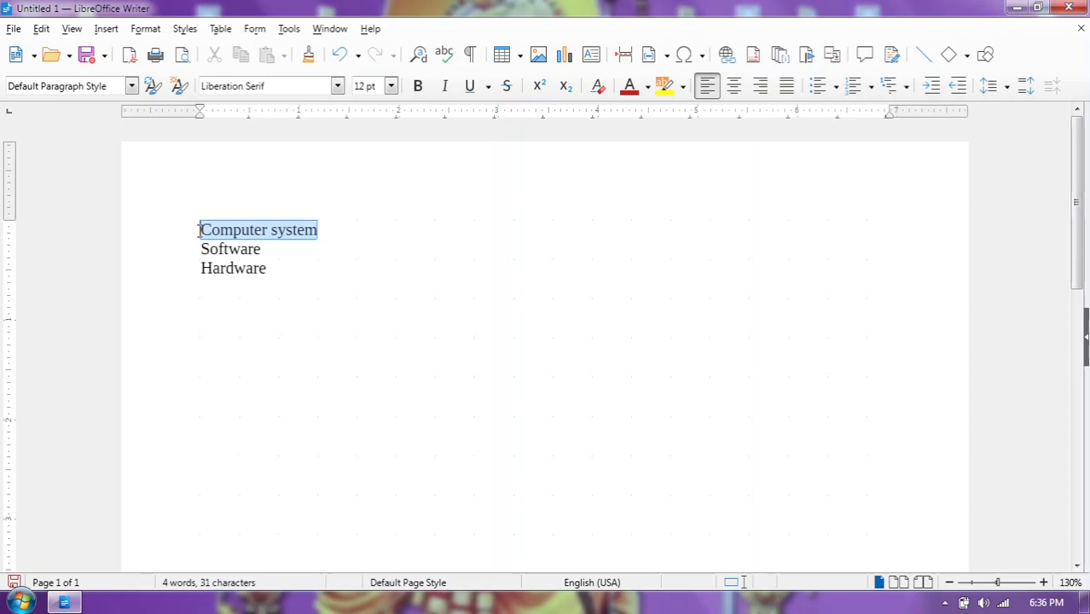
left_click(186, 28)
left_click(231, 102)
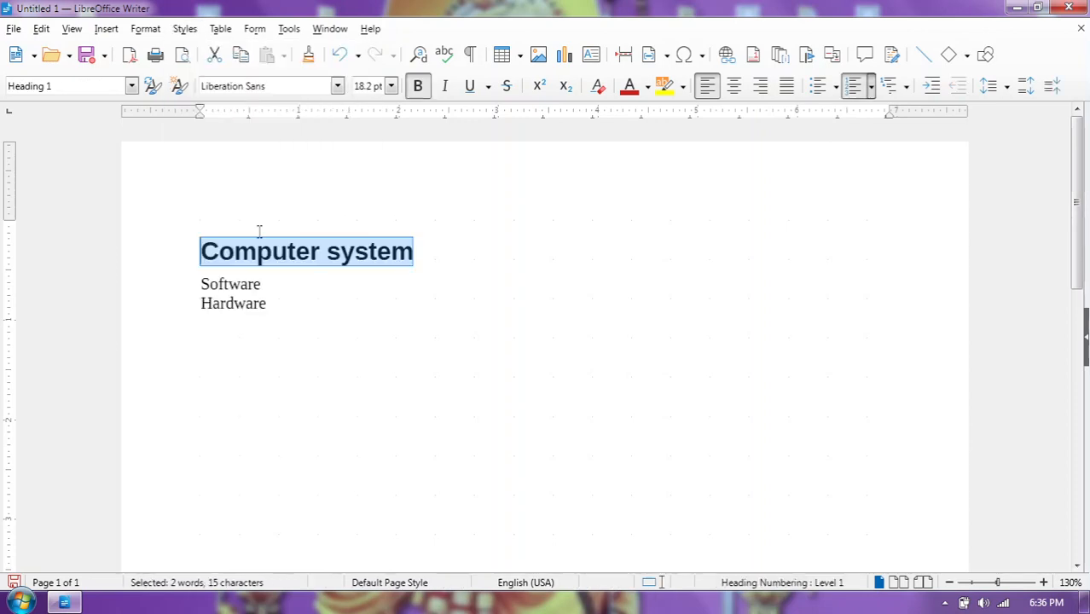
Apply the Heading 2 style to the "Software" and "Hardware" lines
left_click_drag(270, 304, 201, 283)
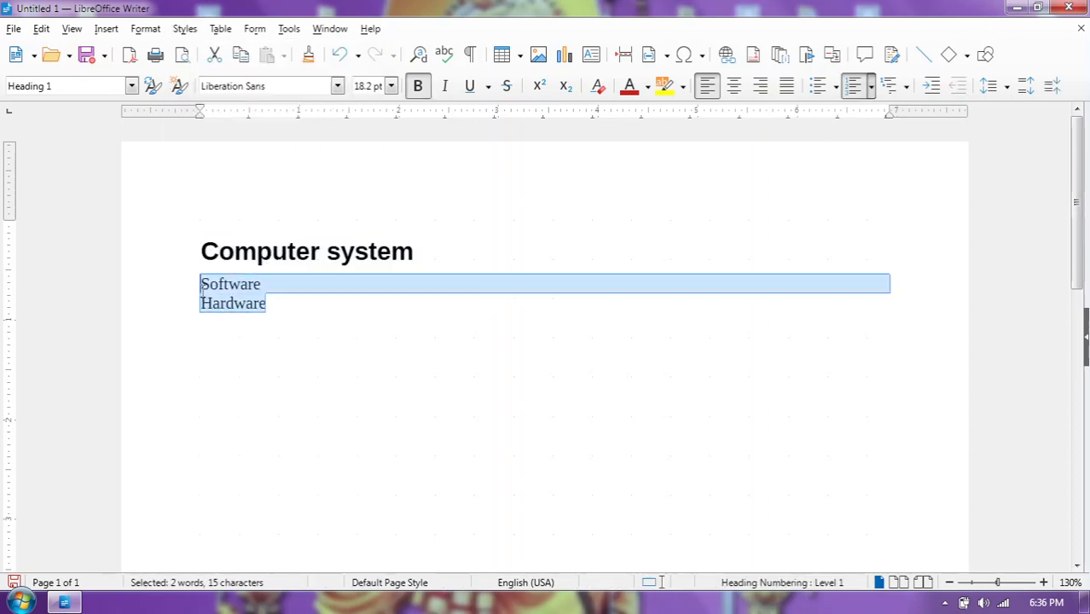
left_click(185, 28)
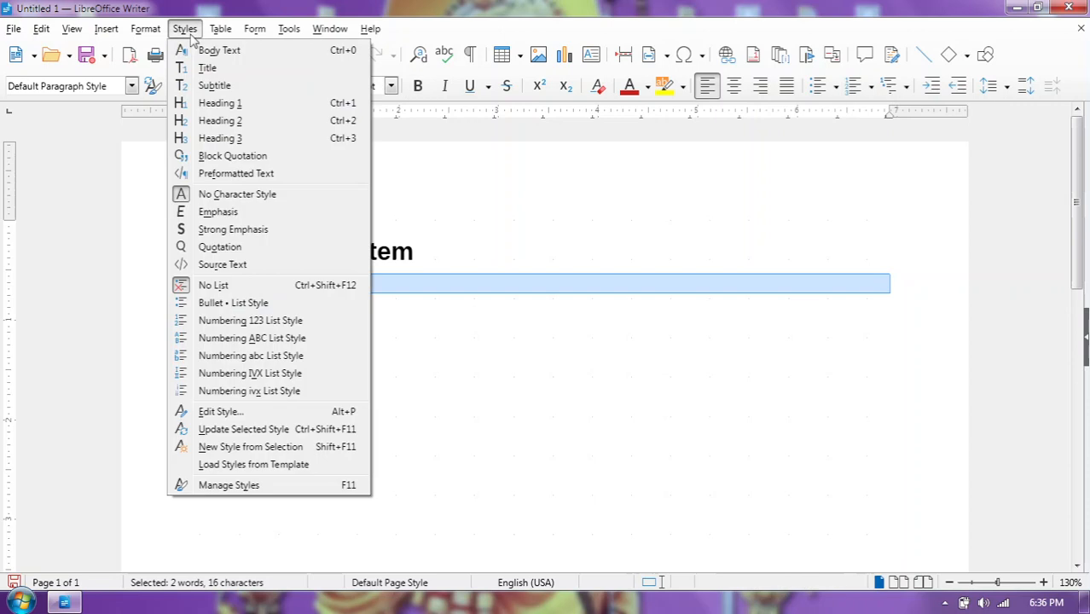
left_click(222, 120)
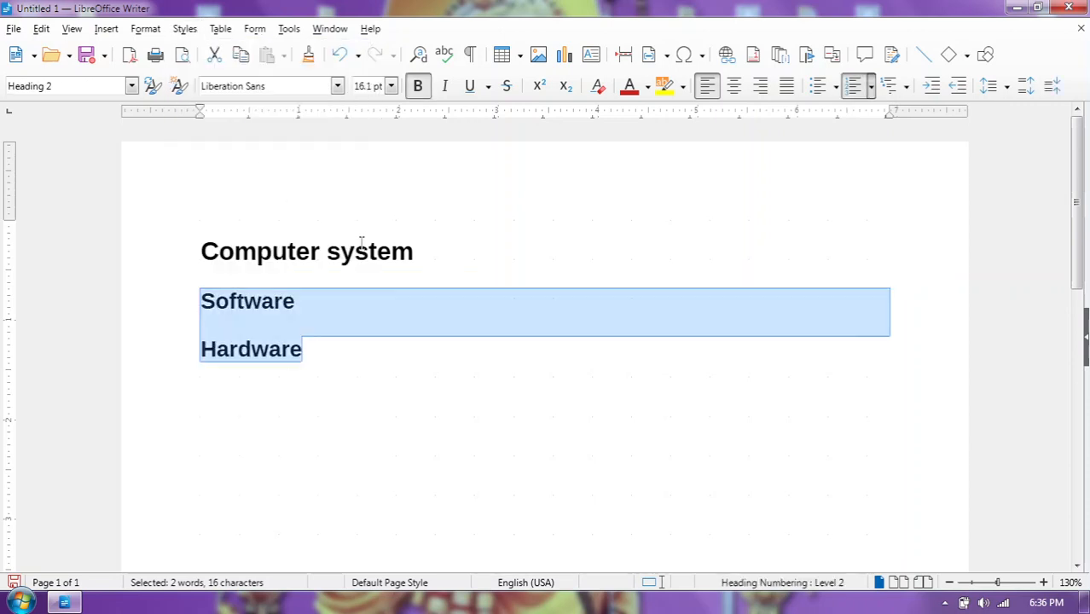
Show the Styles sidebar and check which paragraph styles the main heading and the subheadings use
left_click(1084, 337)
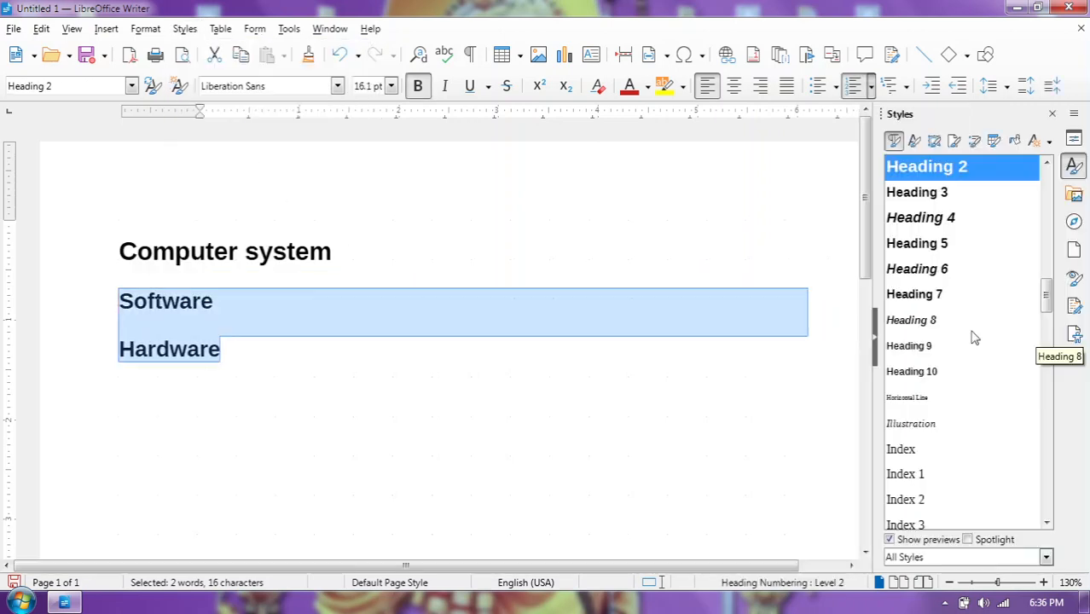
left_click(287, 251)
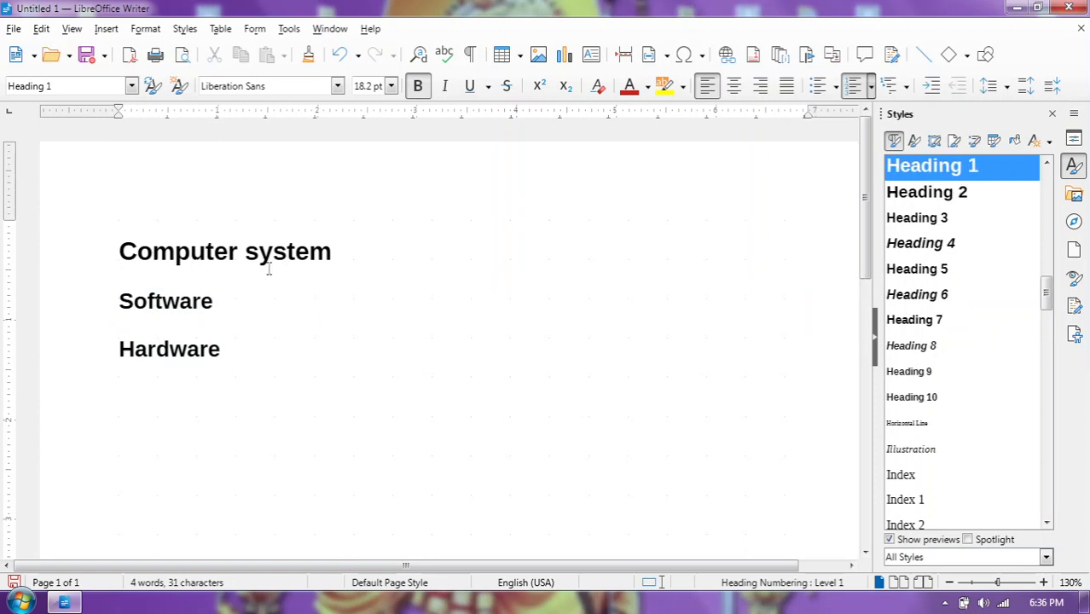
left_click(192, 300)
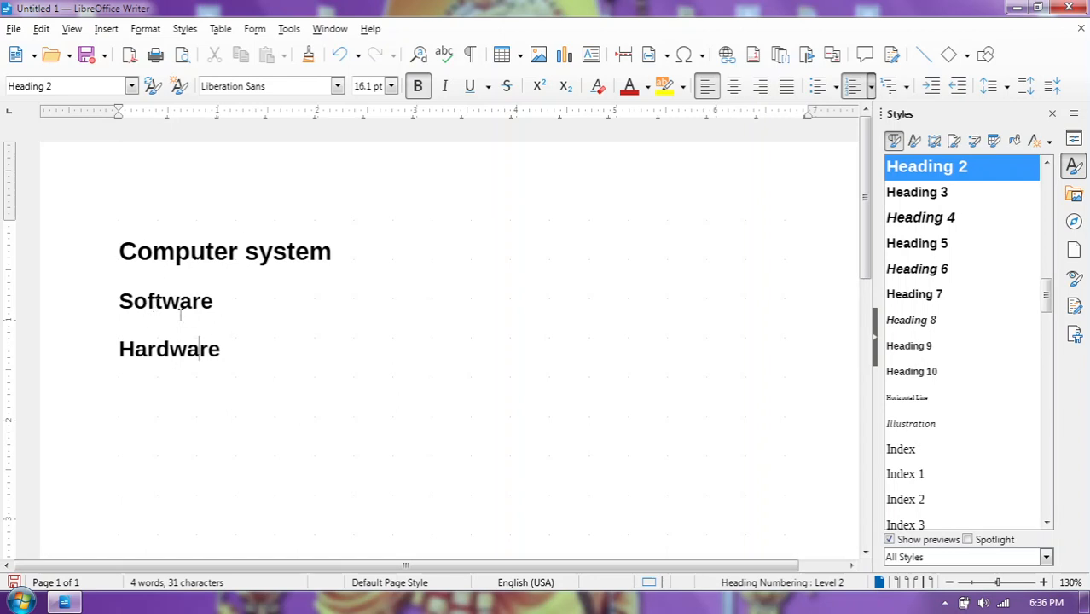
Add an empty paragraph above the "Computer system" heading and insert a table of contents there with the default settings
left_click(120, 250)
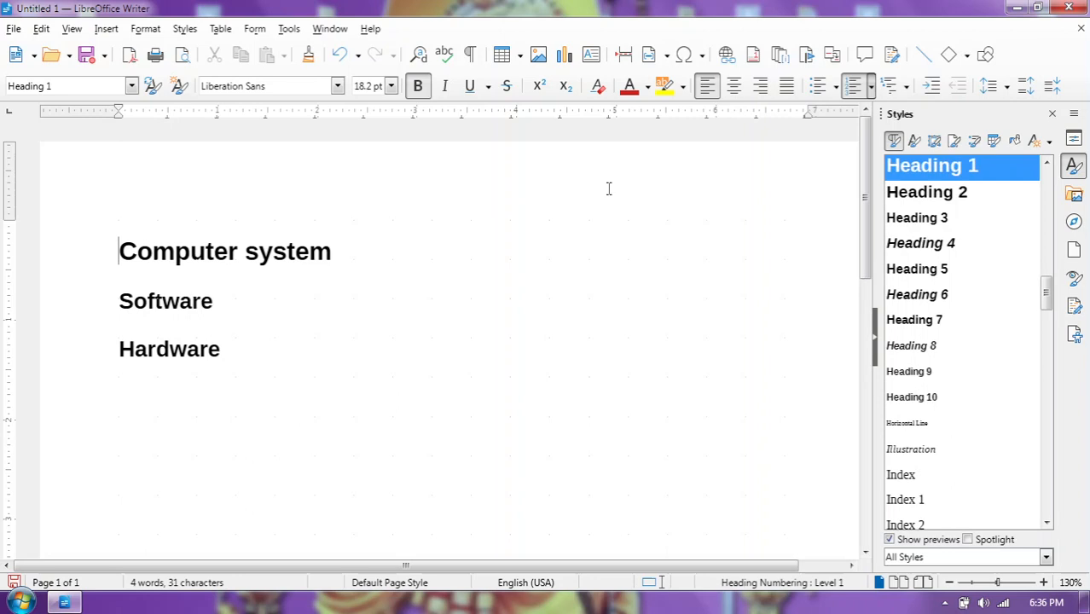
key("Return")
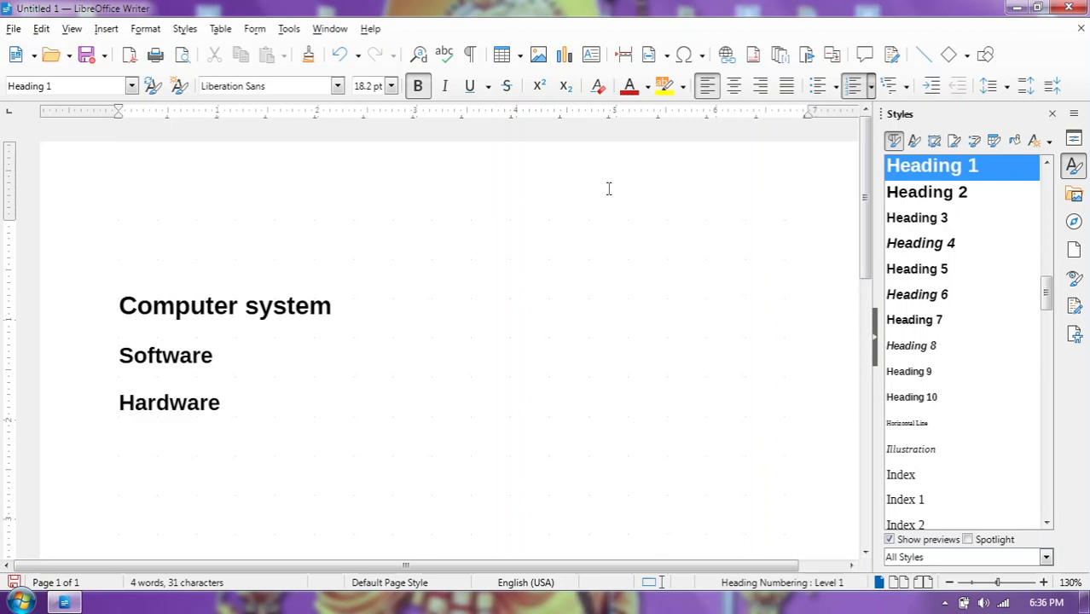
left_click(101, 28)
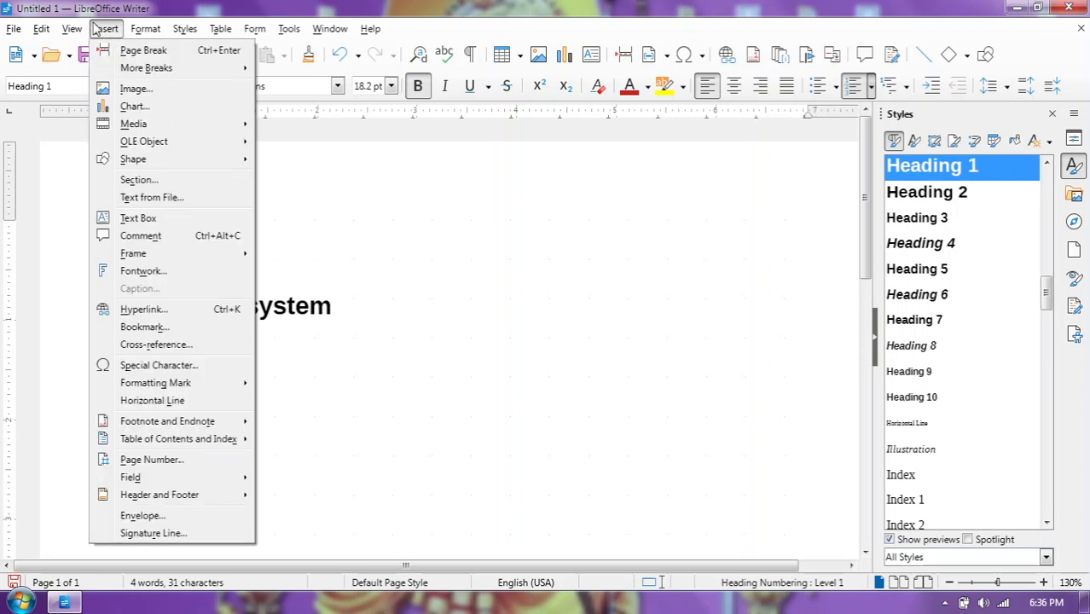
mouse_move(196, 438)
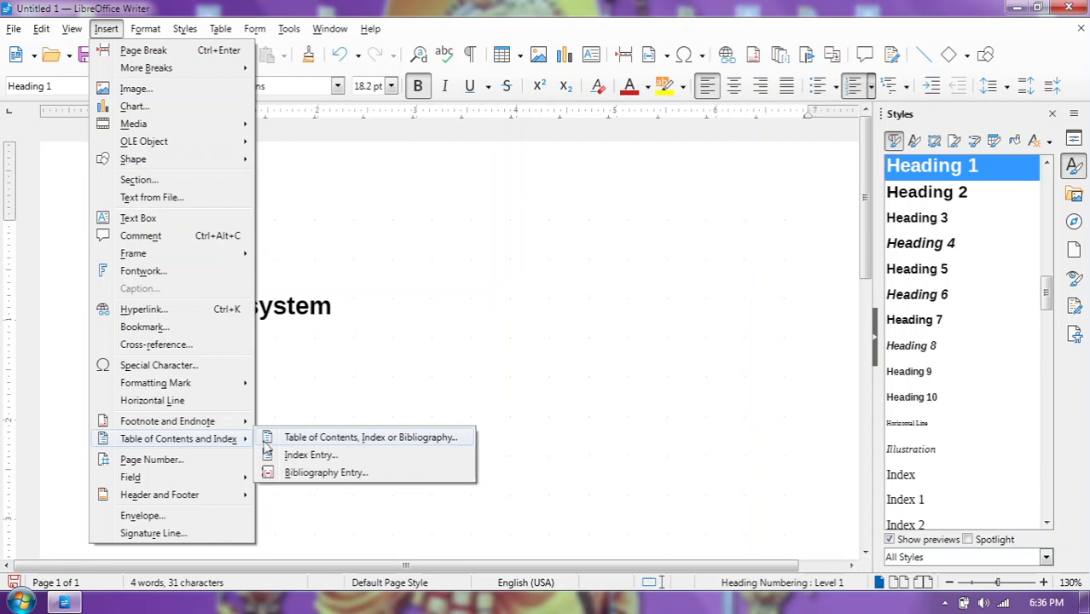
left_click(328, 438)
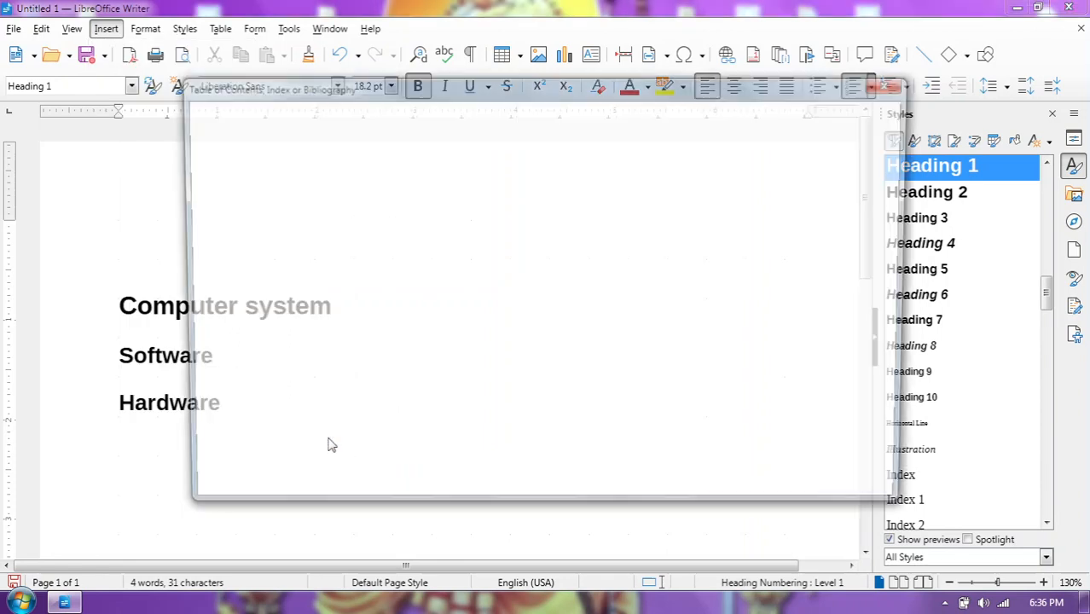
left_click(791, 488)
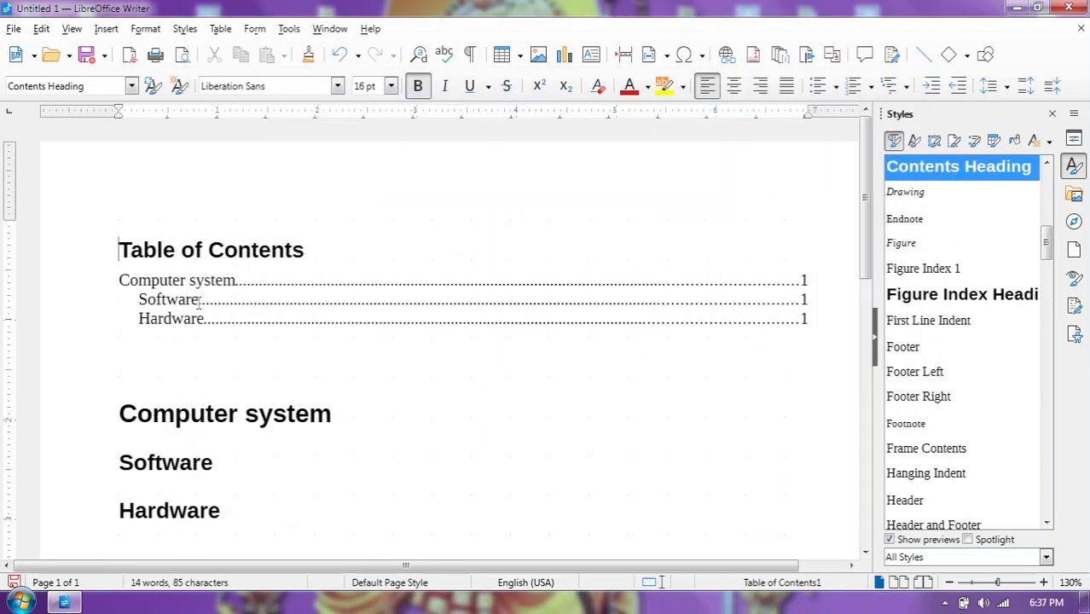
left_click(235, 280)
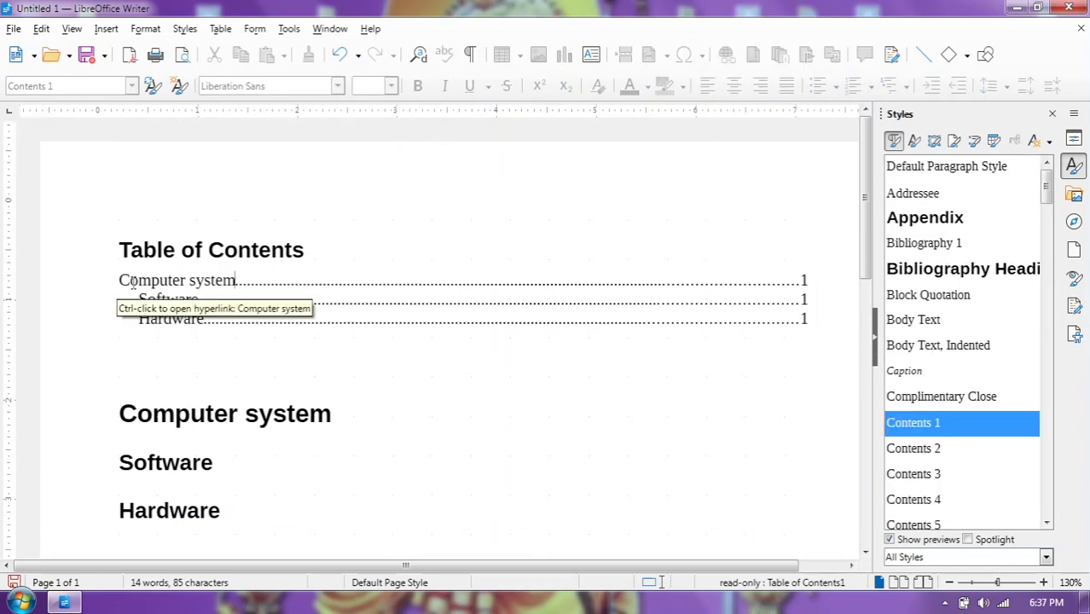
left_click_drag(139, 299, 204, 318)
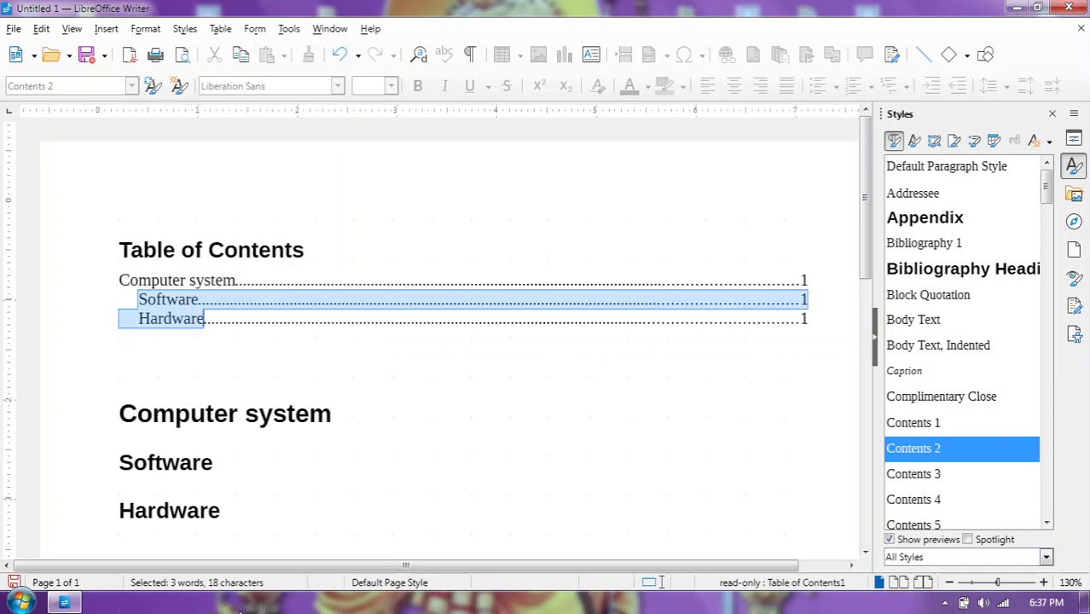
Add the lines "System software" and "Application software" beneath the "Software" heading
left_click(238, 464)
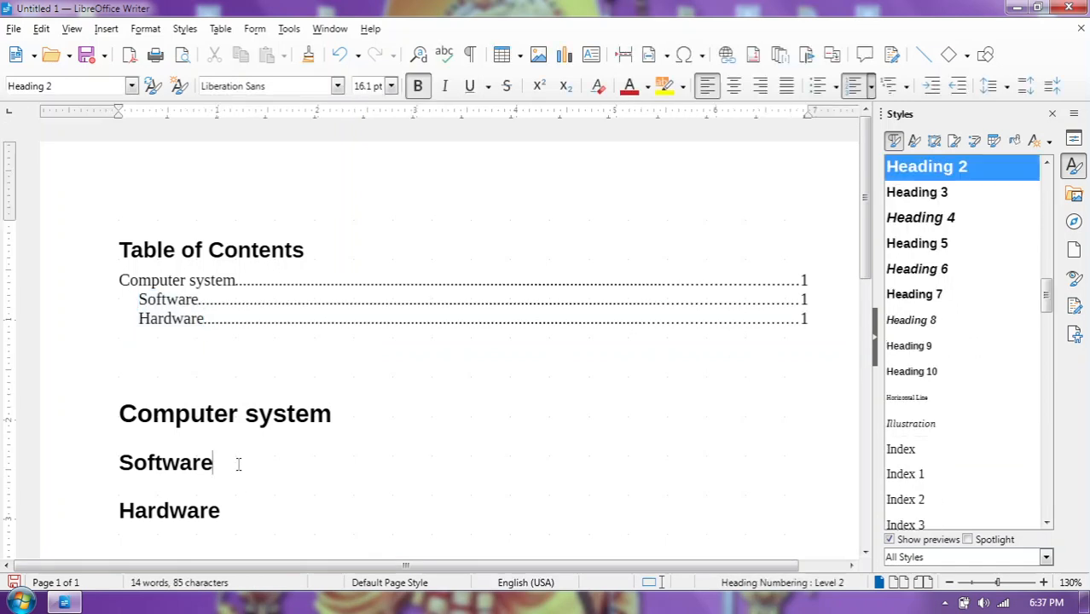
key("Return")
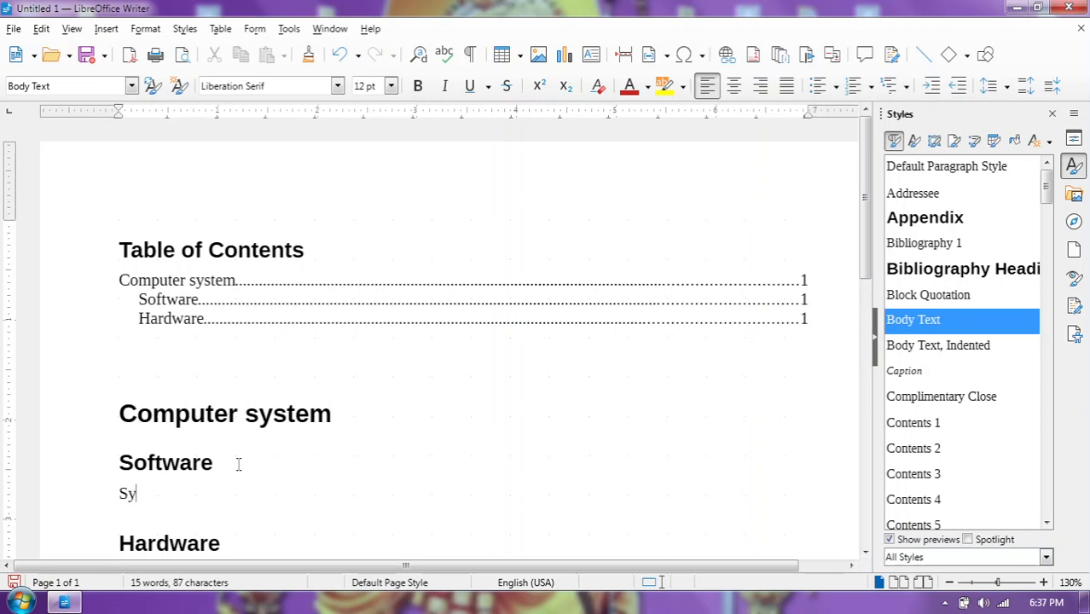
type("System software")
key("Return")
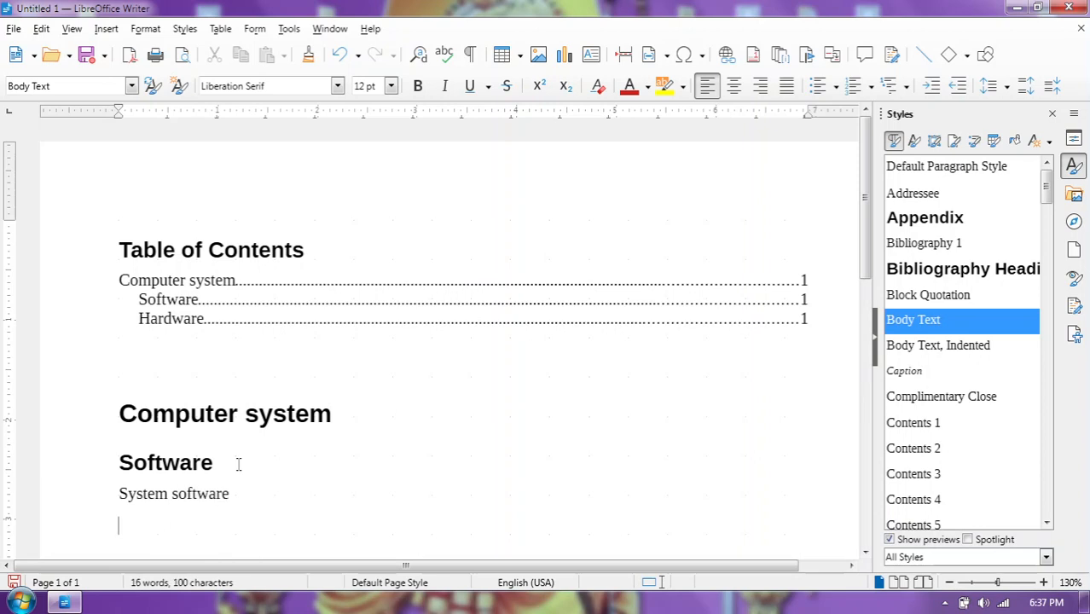
type("Application")
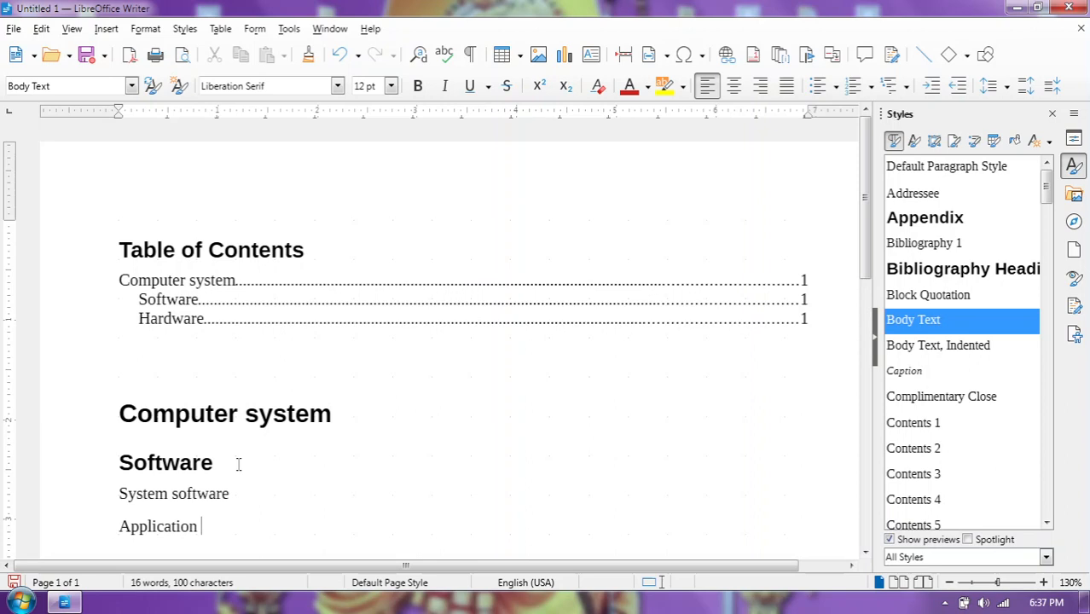
type(" soft")
key("Return")
Add the lines "Input device", "Output device", "Storage device" and "Processing device" beneath the "Hardware" heading
left_click_drag(866, 179, 871, 255)
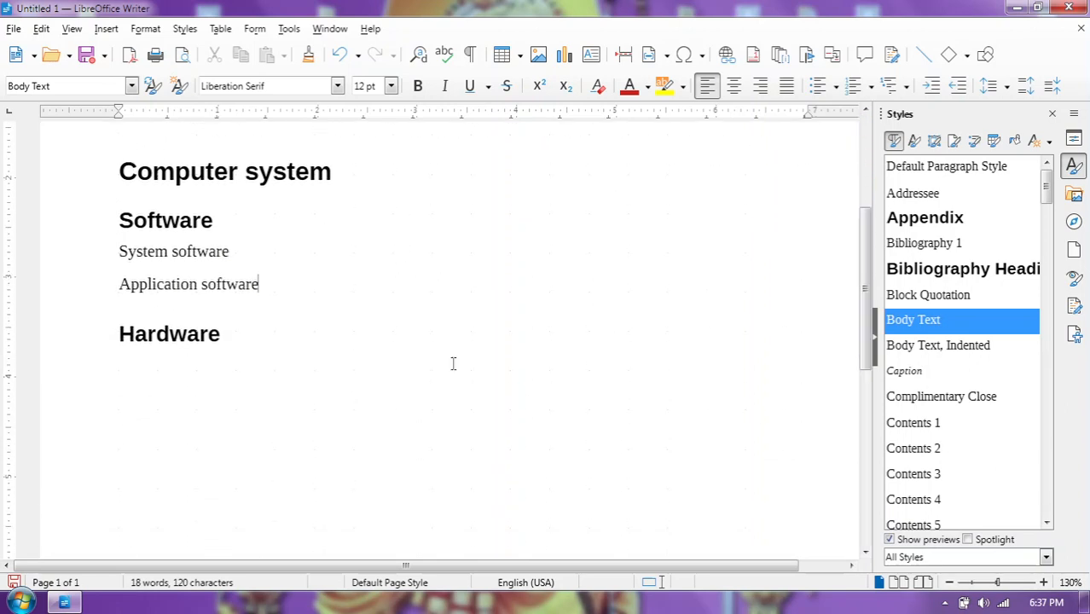
left_click(229, 345)
type("Input device")
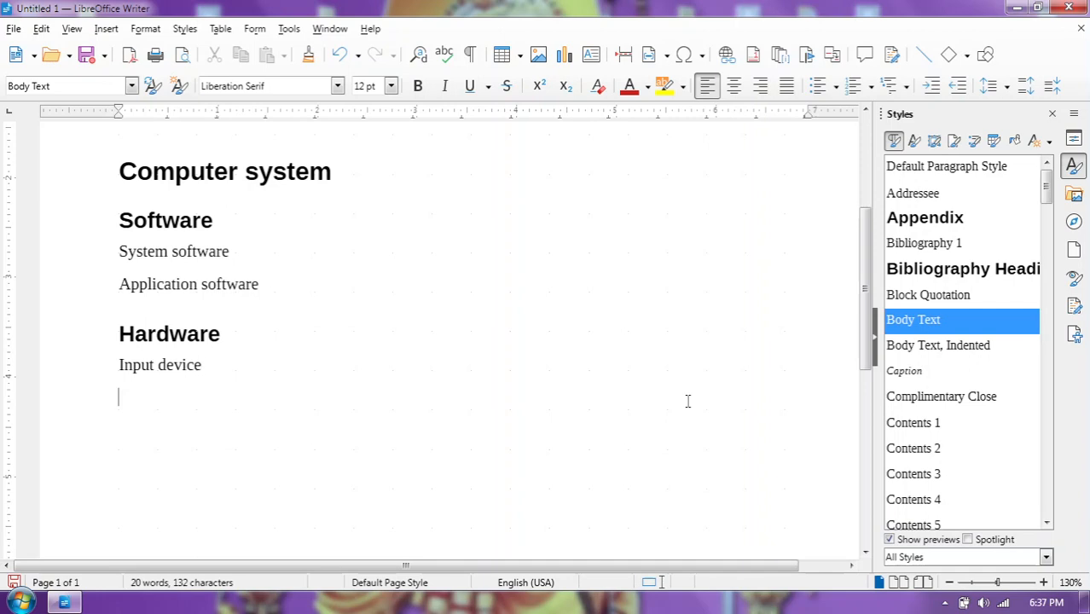
type(" Output device")
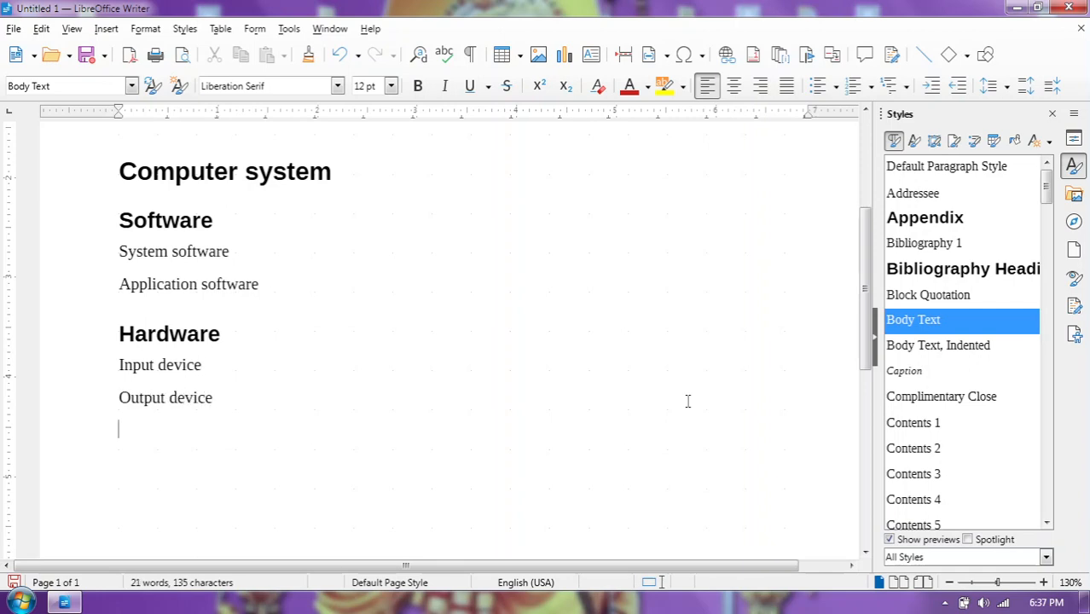
type(" Storage")
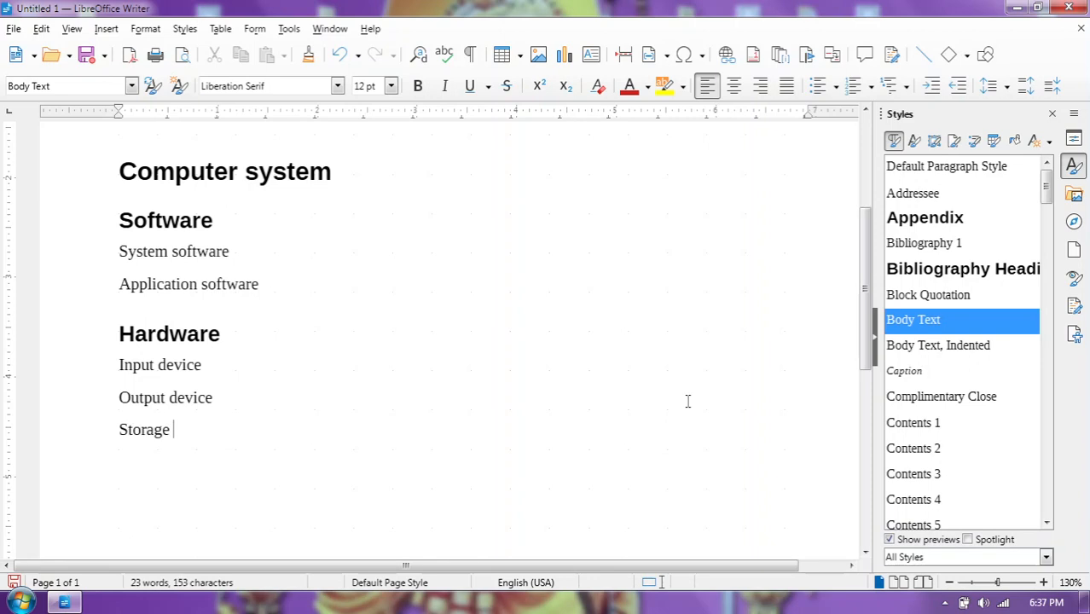
type(" device Proc")
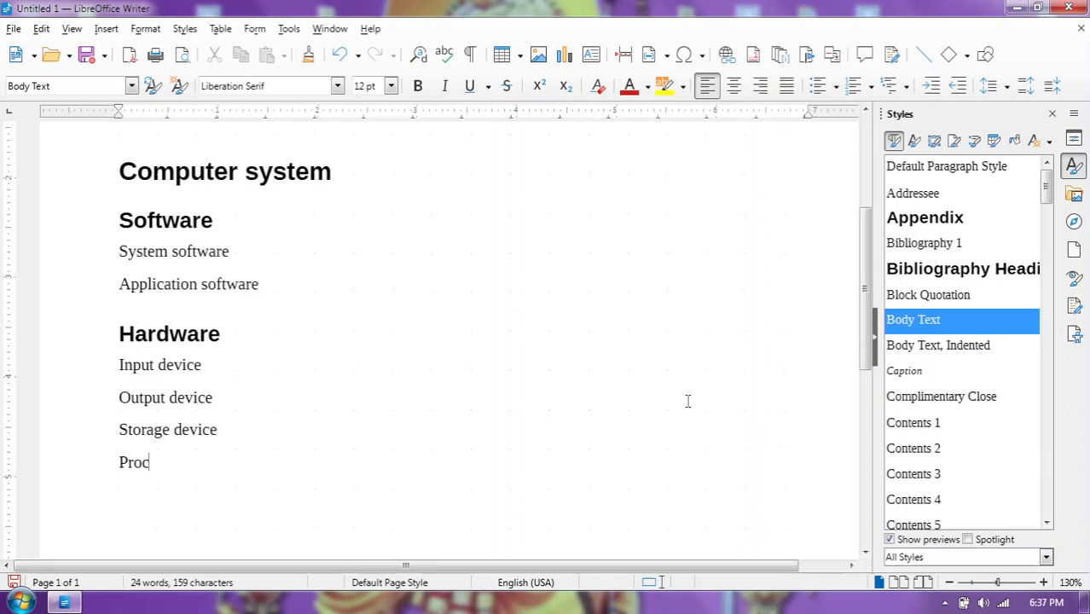
type("essing dev")
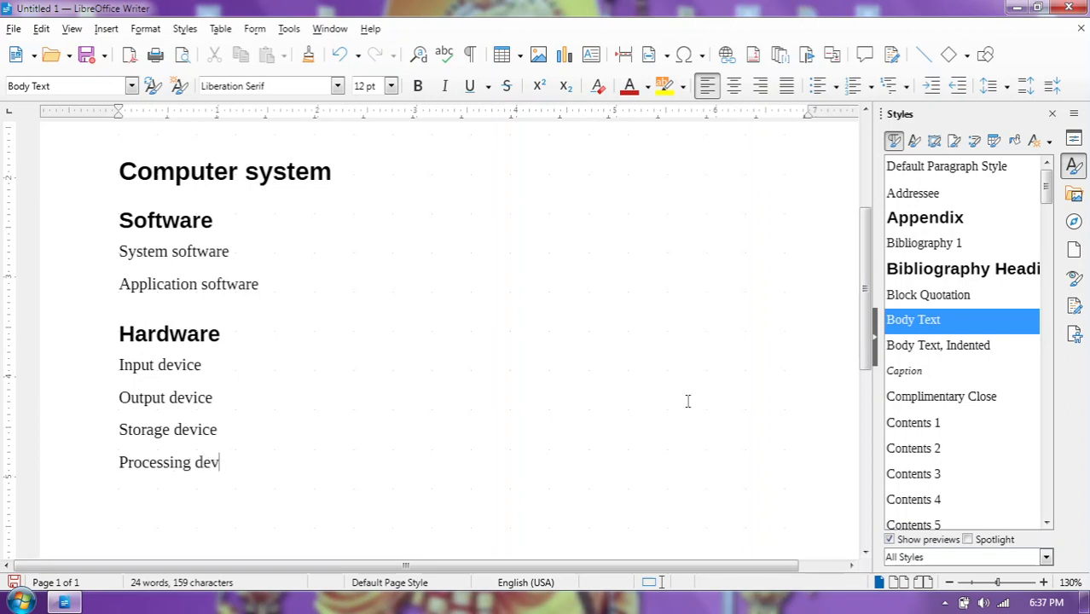
type("ice")
Apply the Heading 3 style to the two lines under "Software" and the four device lines under "Hardware"
left_click_drag(280, 285, 116, 248)
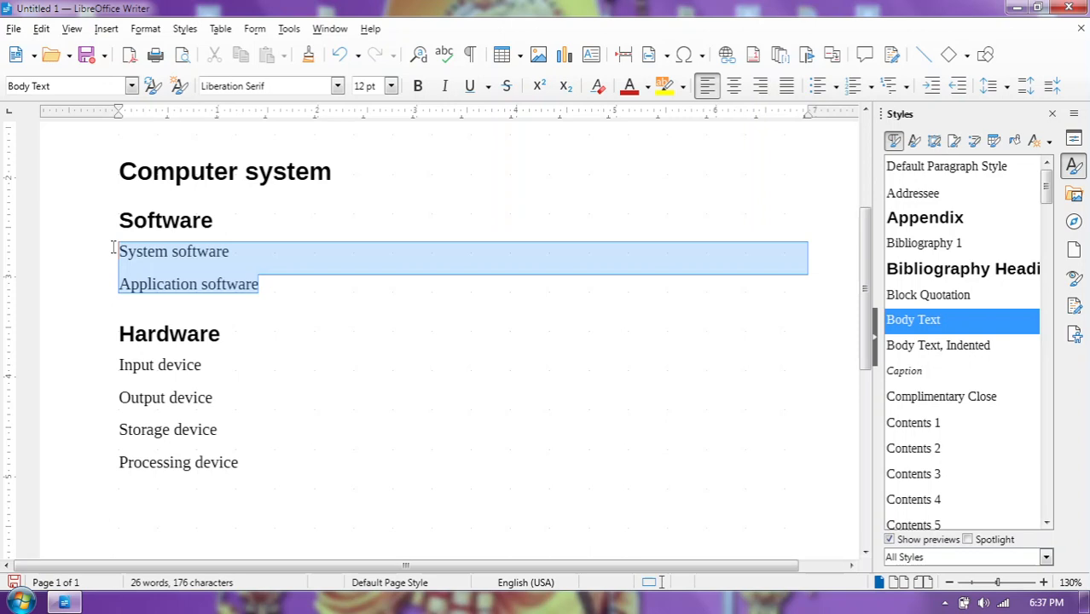
left_click(184, 28)
left_click(226, 136)
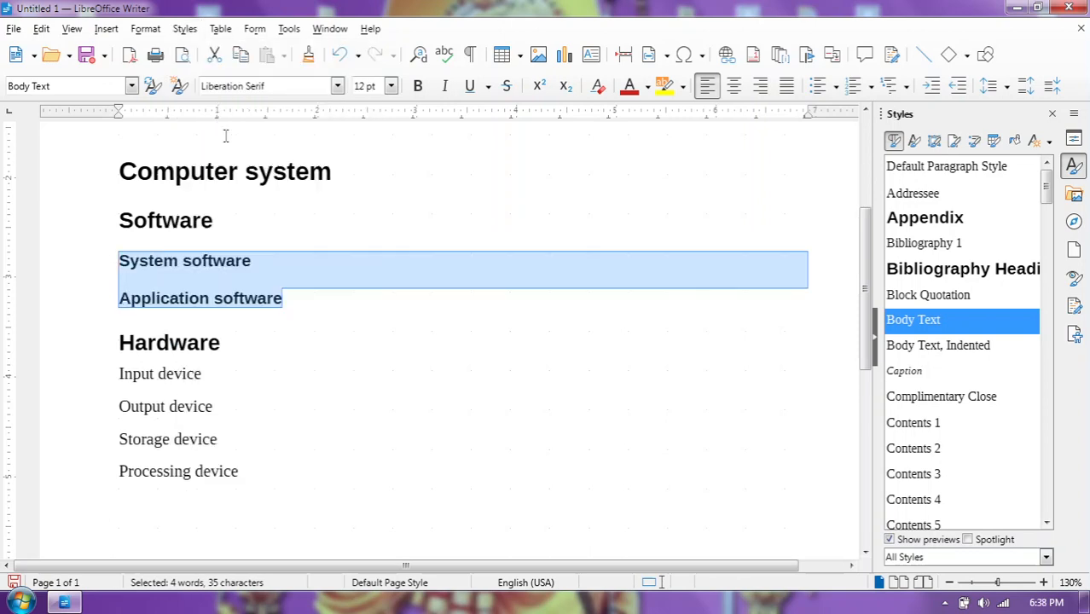
left_click_drag(237, 471, 97, 370)
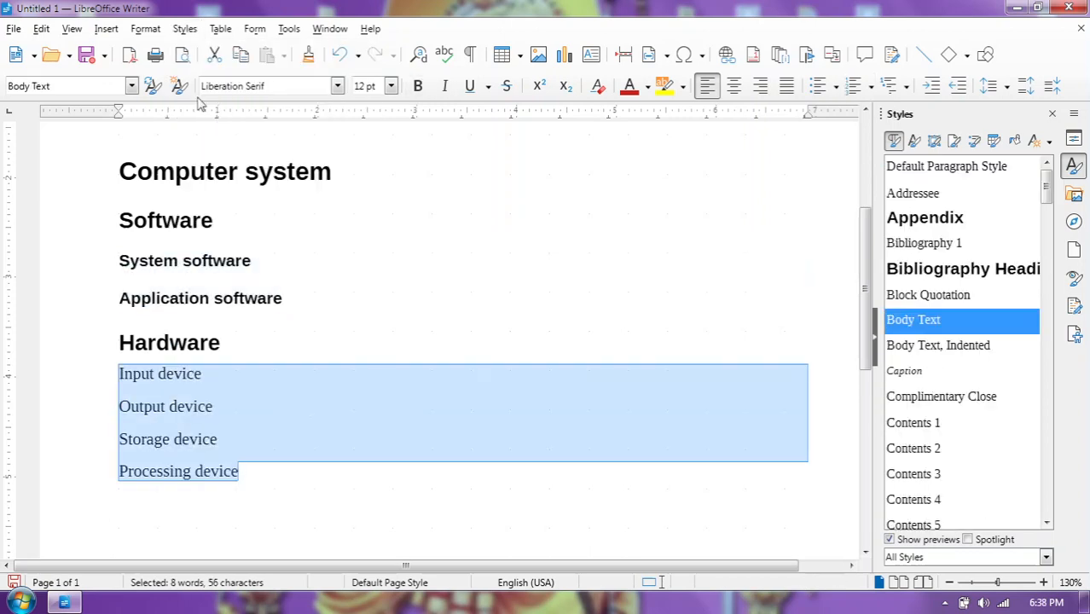
left_click(184, 28)
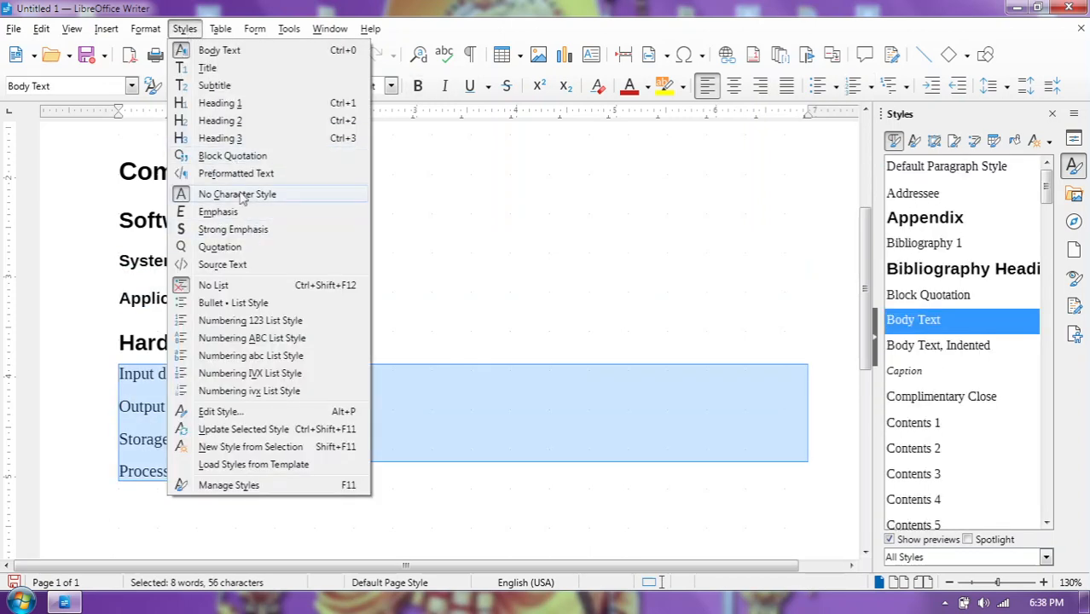
left_click(223, 138)
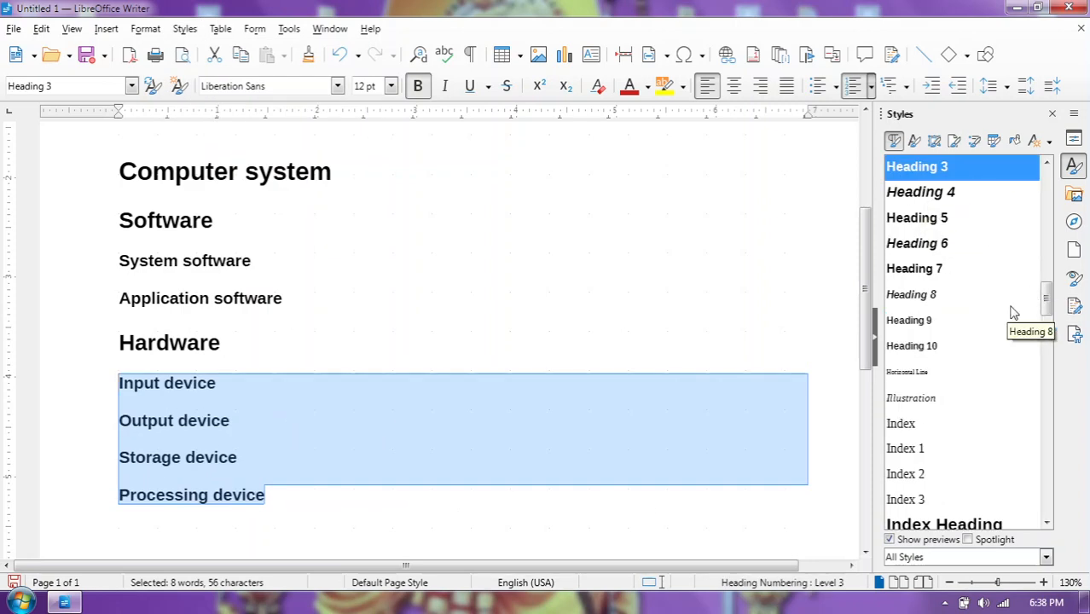
Hide the Styles sidebar and update the table of contents to include the new Heading 3 entries
left_click(872, 350)
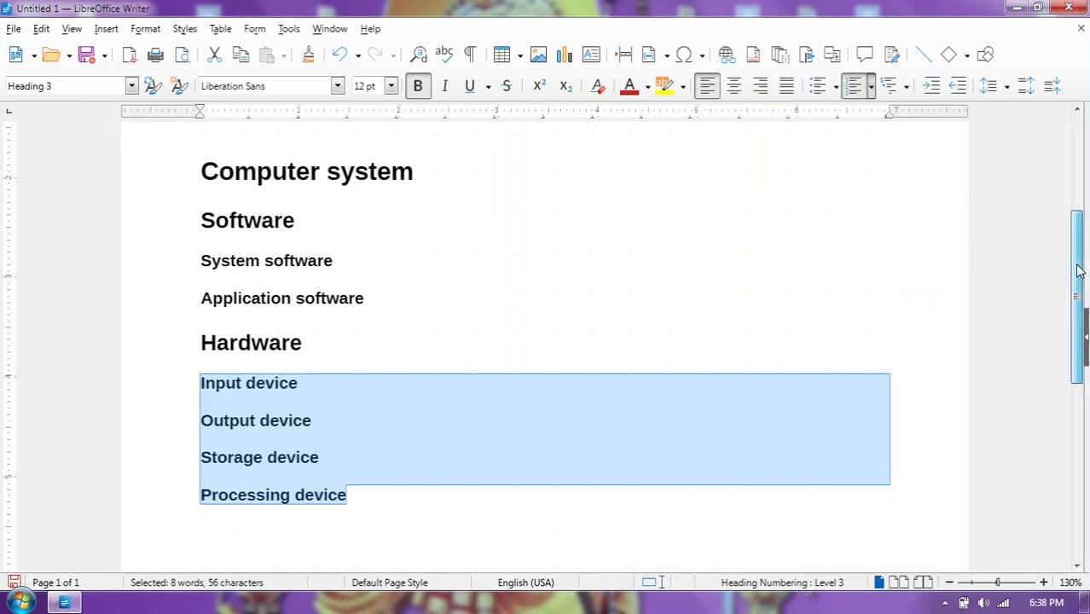
left_click_drag(1076, 281, 1079, 189)
right_click(606, 262)
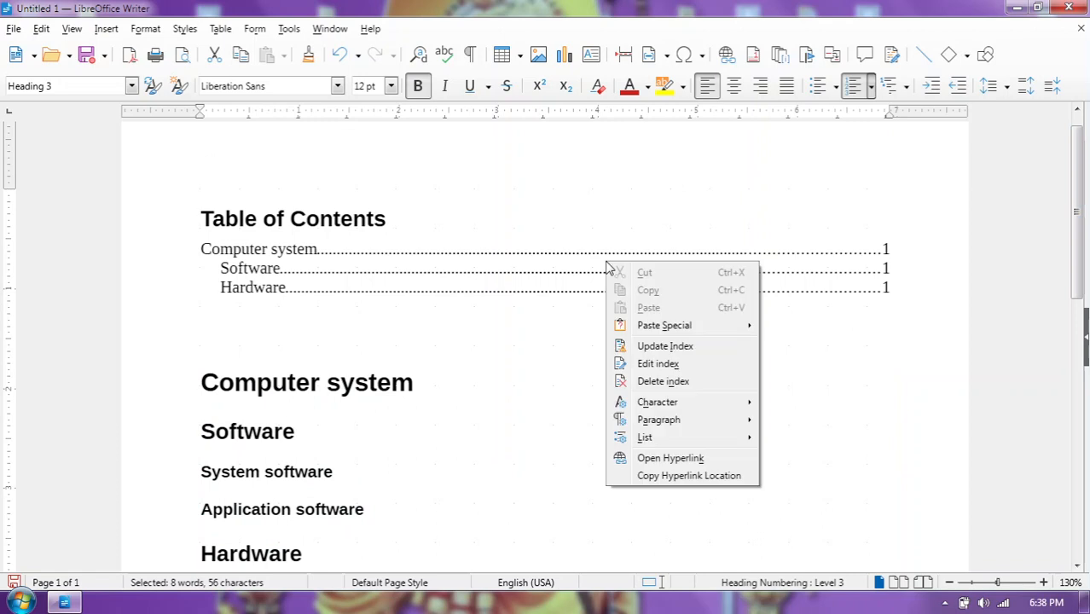
left_click(670, 346)
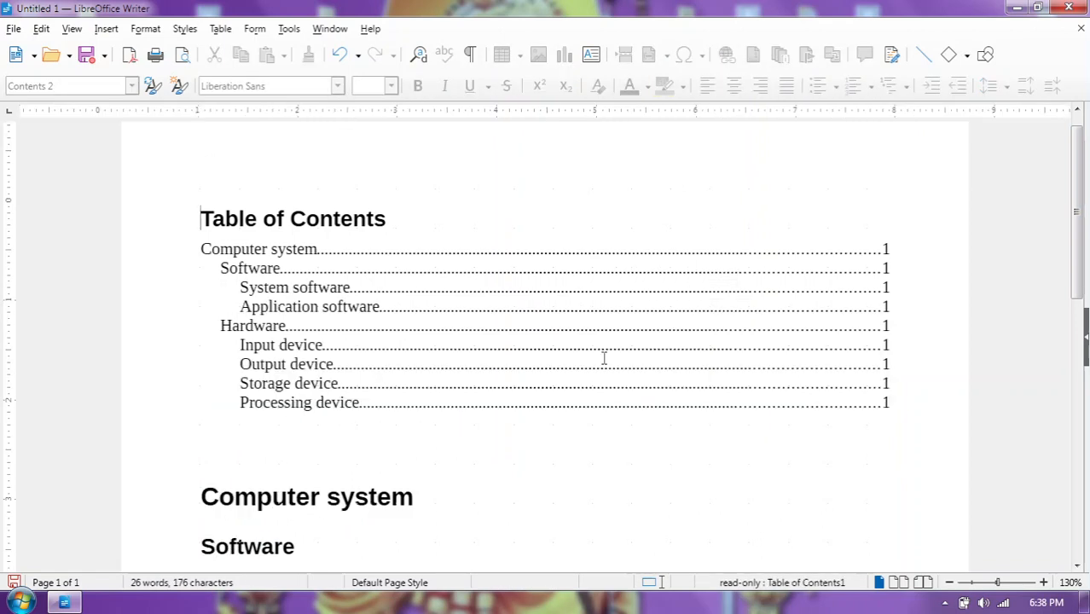
left_click(242, 287)
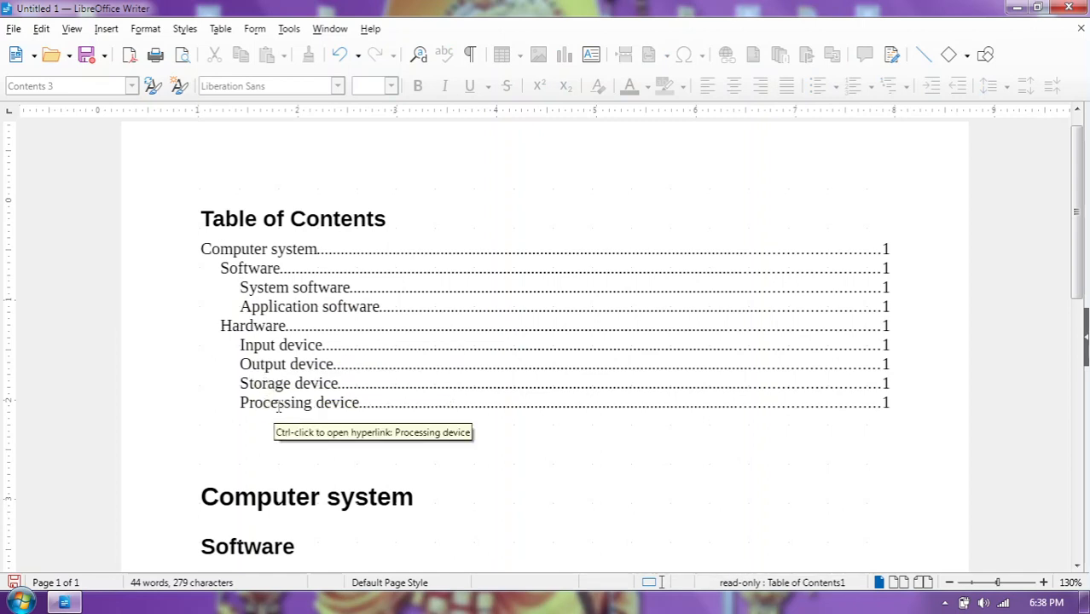
right_click(507, 310)
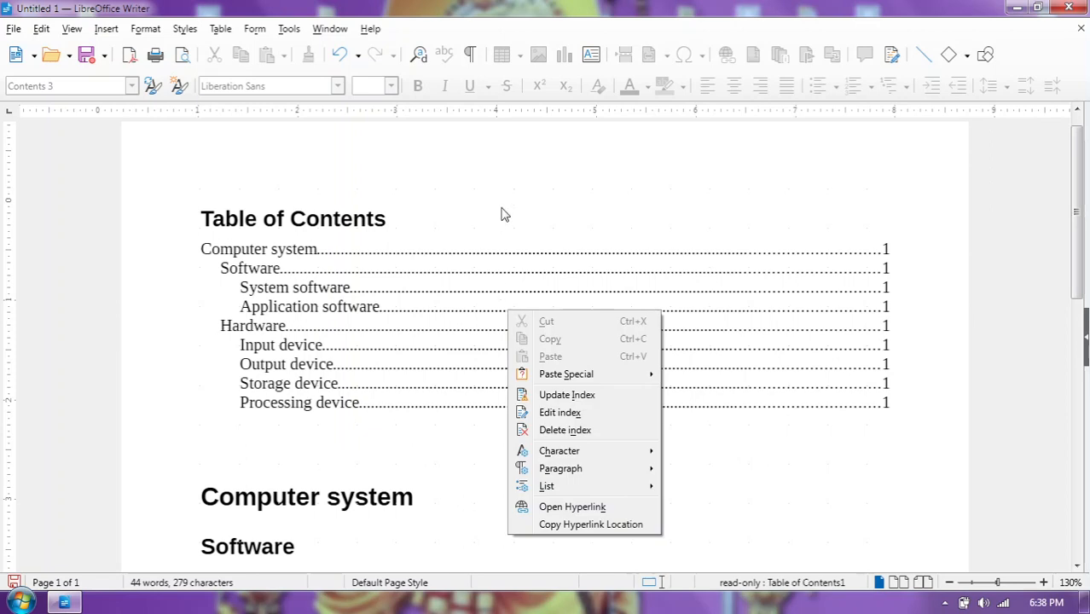
key("Escape")
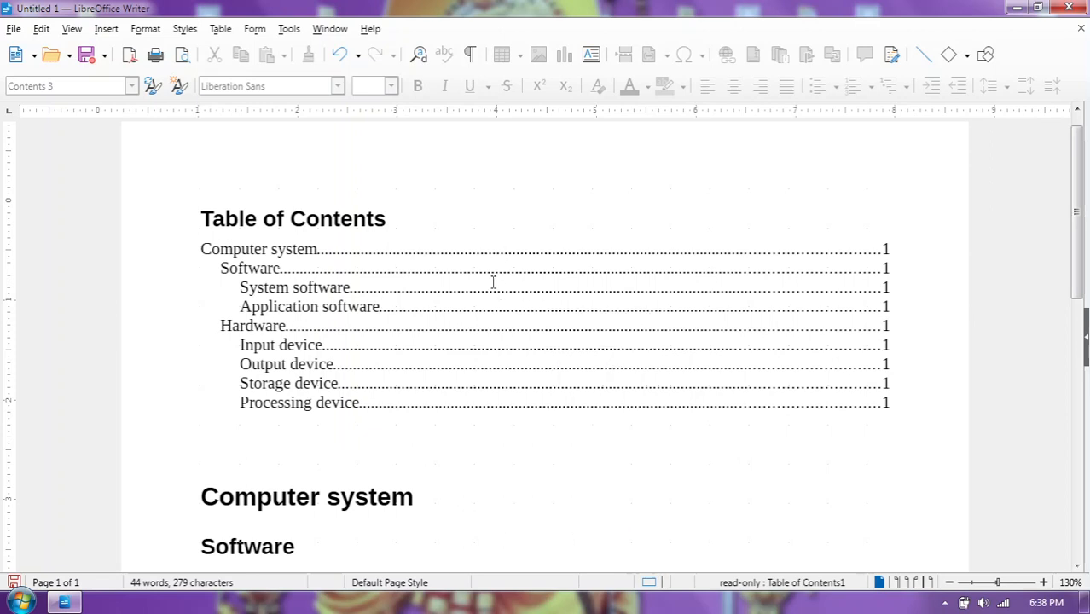
Number heading levels 1 - 10 in the 1, 2, 3, ... format with three sublevels shown
left_click(290, 31)
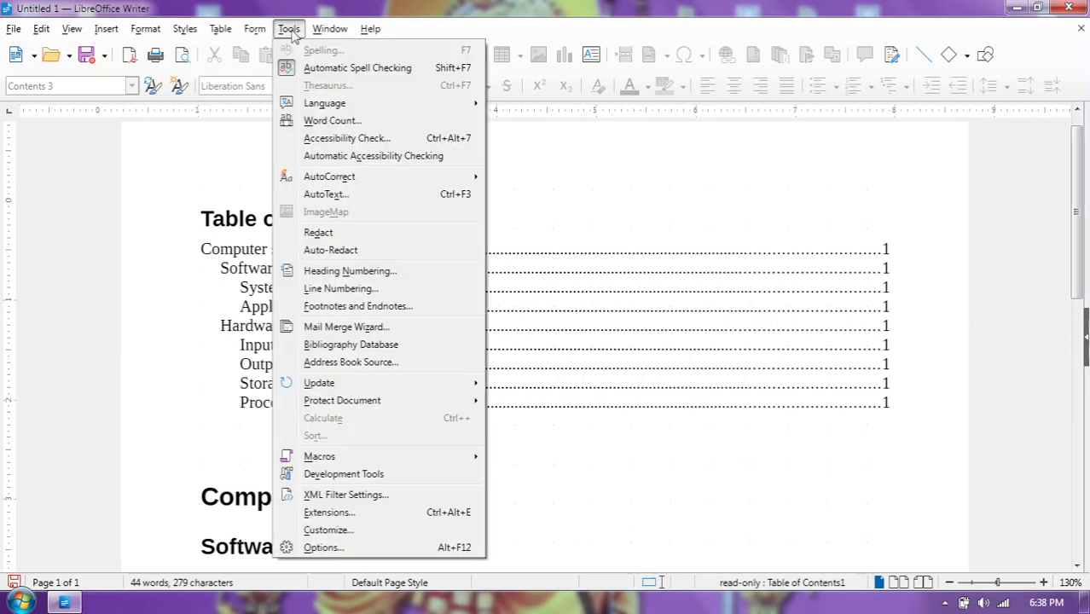
left_click(398, 271)
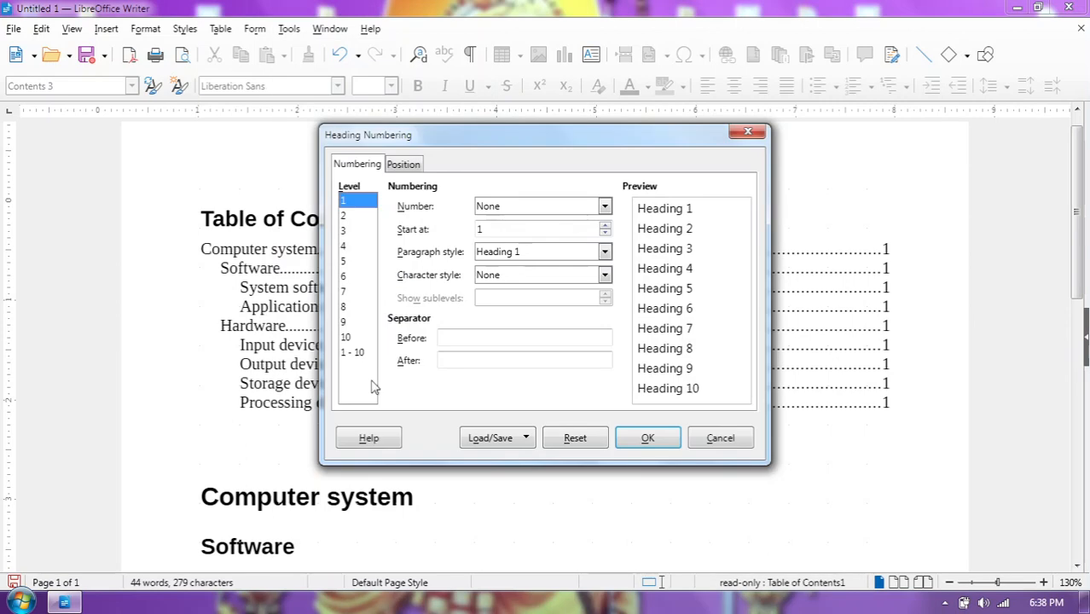
left_click(359, 354)
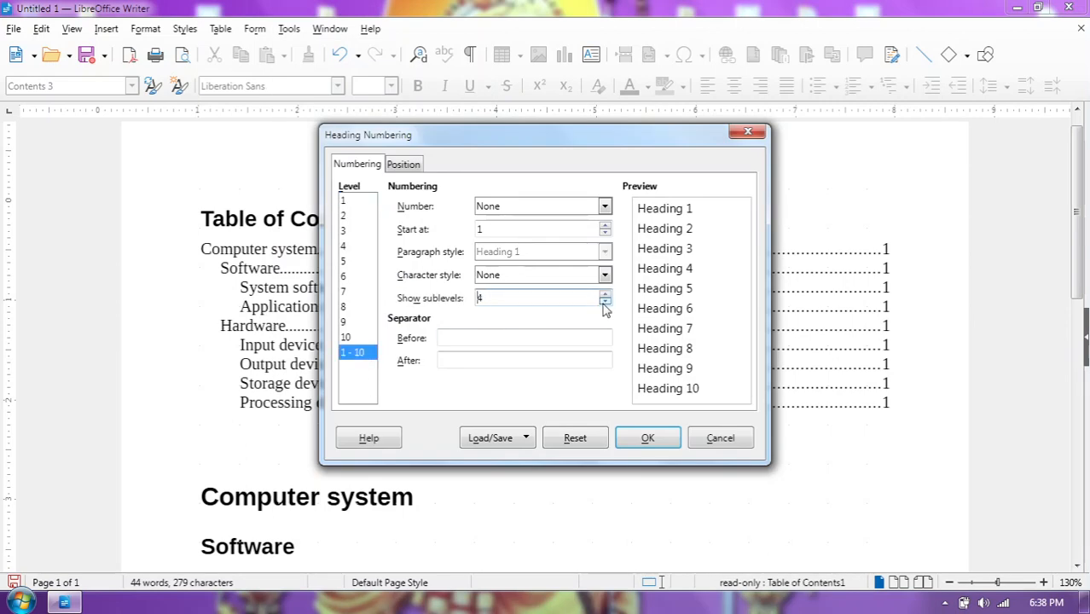
left_click(606, 207)
left_click(572, 235)
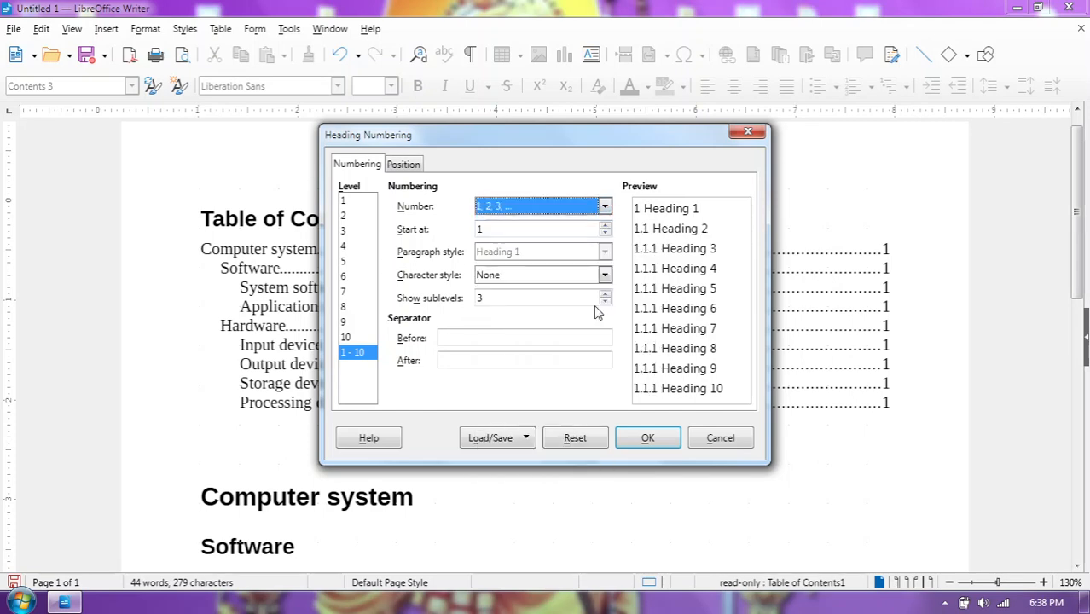
left_click(643, 441)
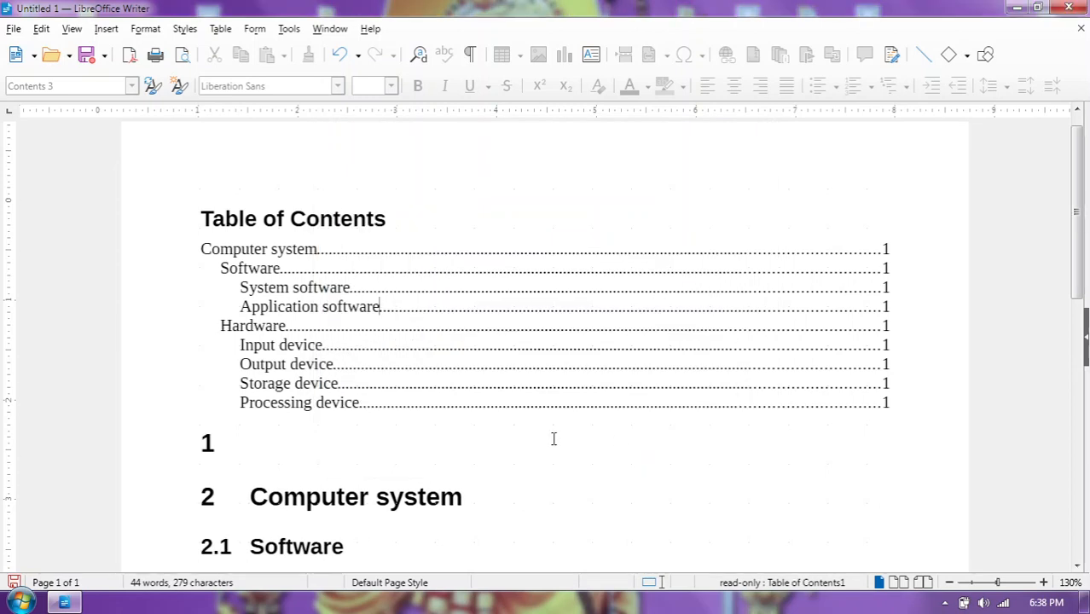
Remove the heading number from the empty paragraph below the table of contents and add a blank line there
left_click_drag(1083, 248, 1085, 291)
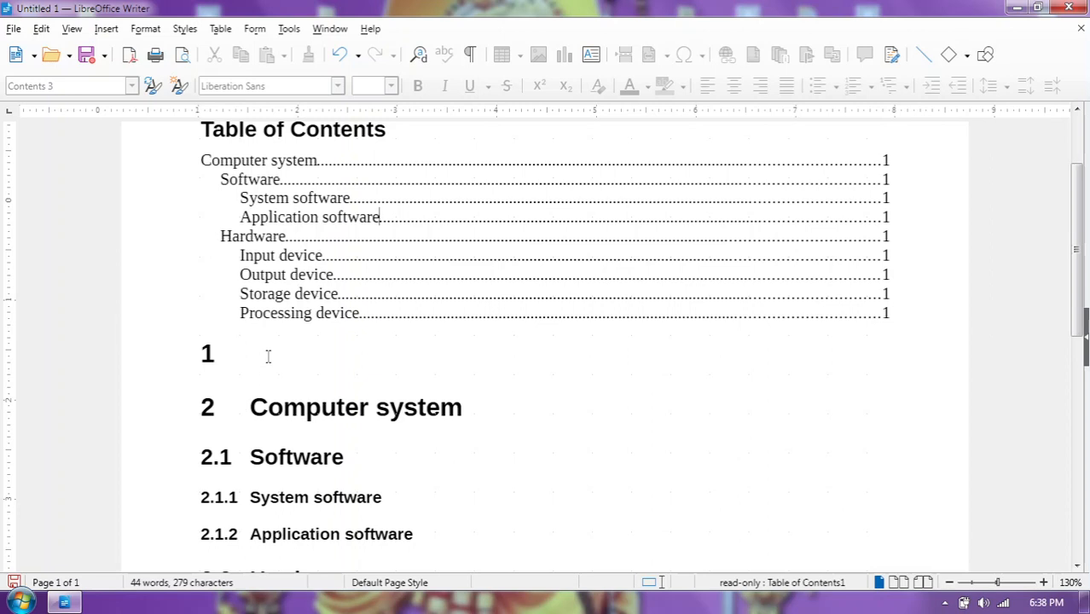
left_click(910, 328)
key("BackSpace")
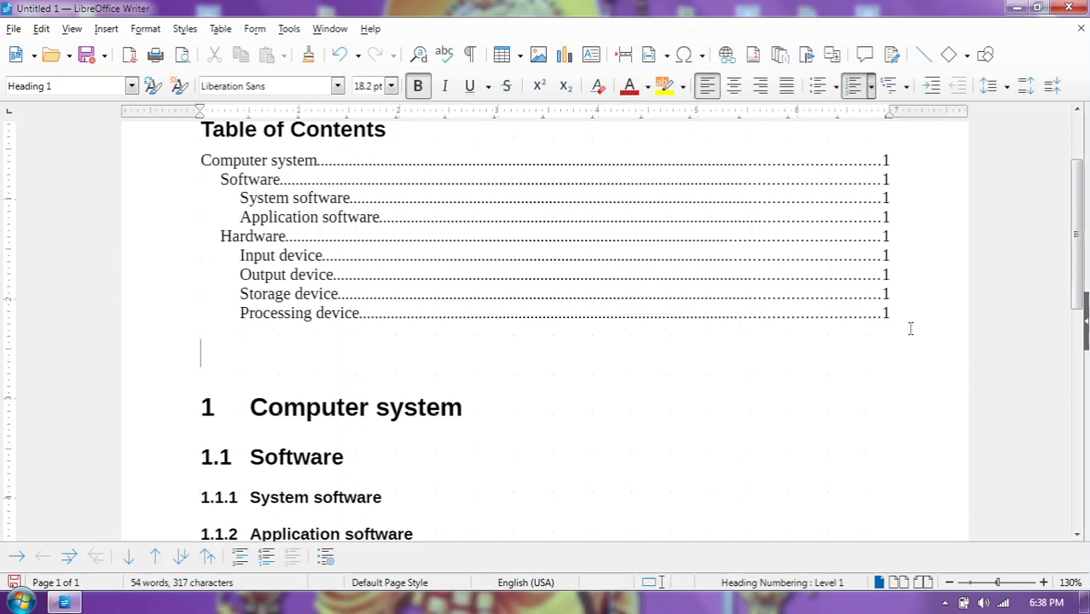
key("Return")
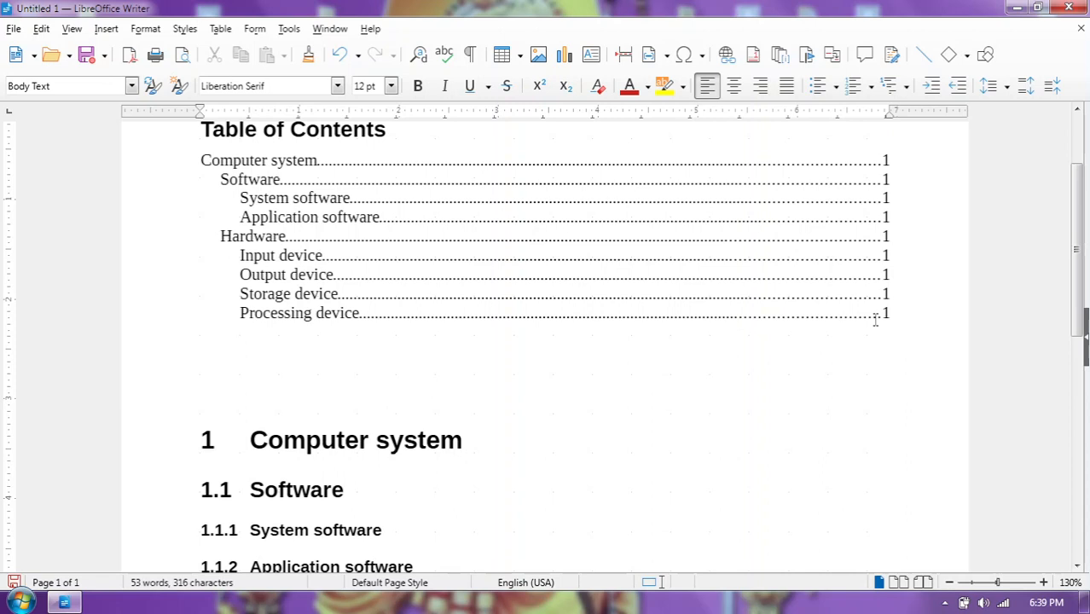
Update the table of contents to include the heading numbers
scroll(1076, 236, "up", 2)
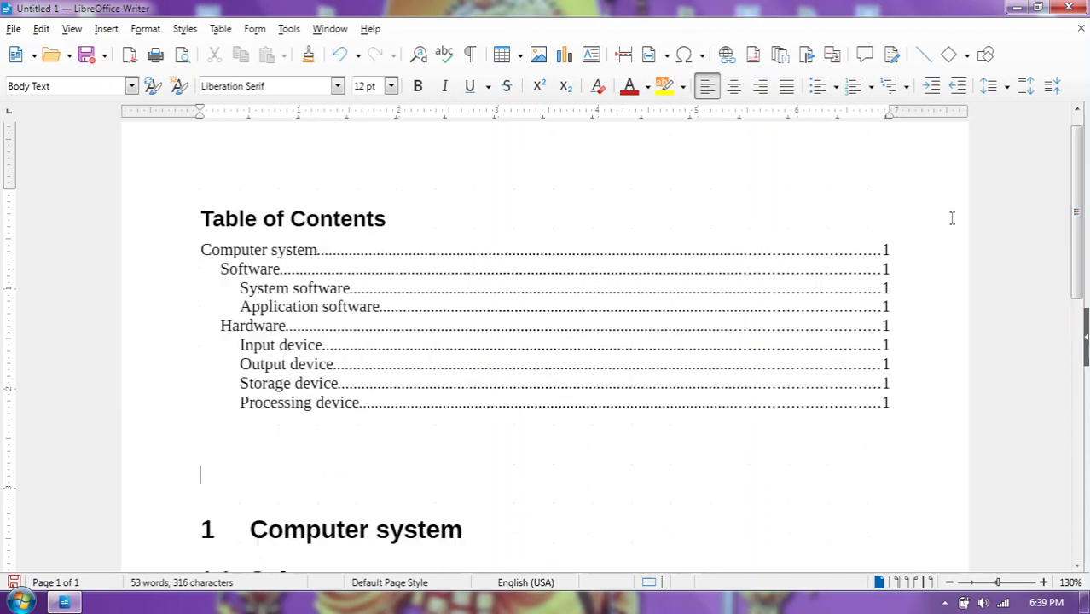
right_click(608, 293)
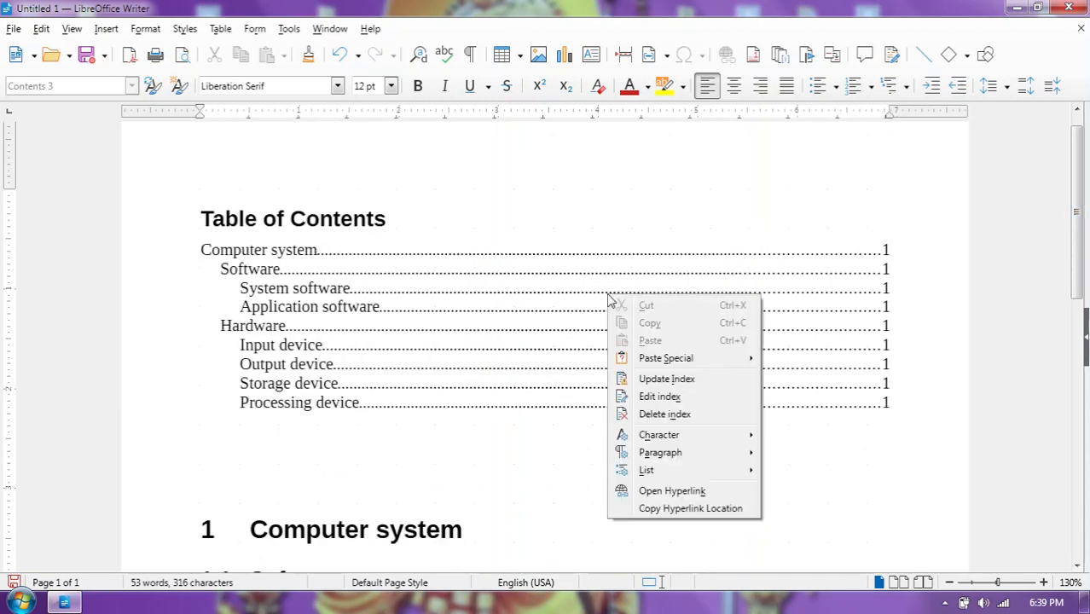
left_click(687, 381)
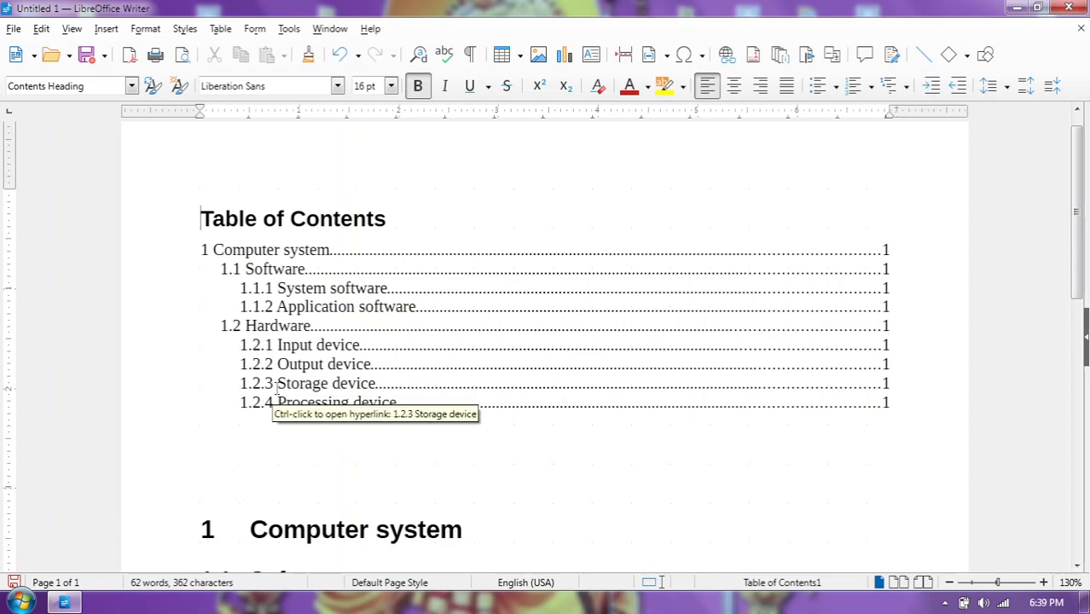
Examine the color and image background options for the table of contents, keeping the background set to None
right_click(585, 324)
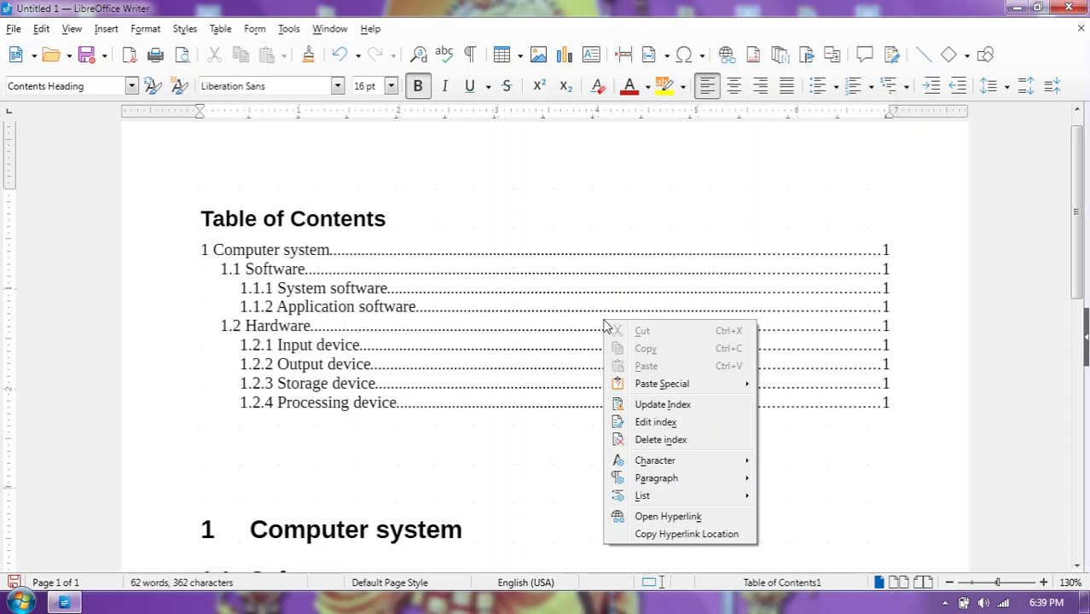
left_click(673, 424)
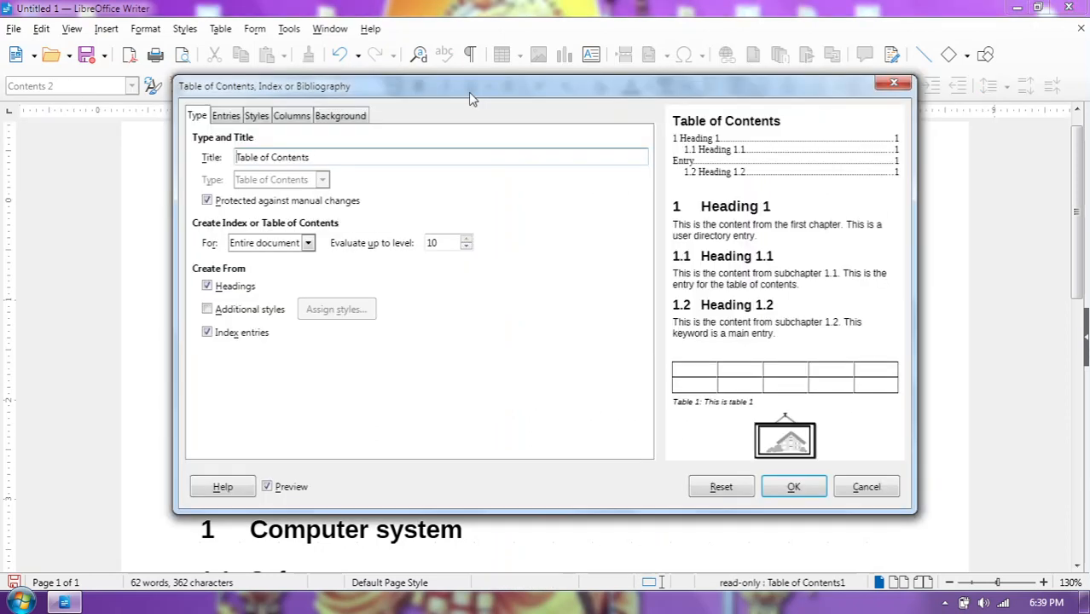
left_click_drag(472, 99, 716, 136)
left_click(682, 134)
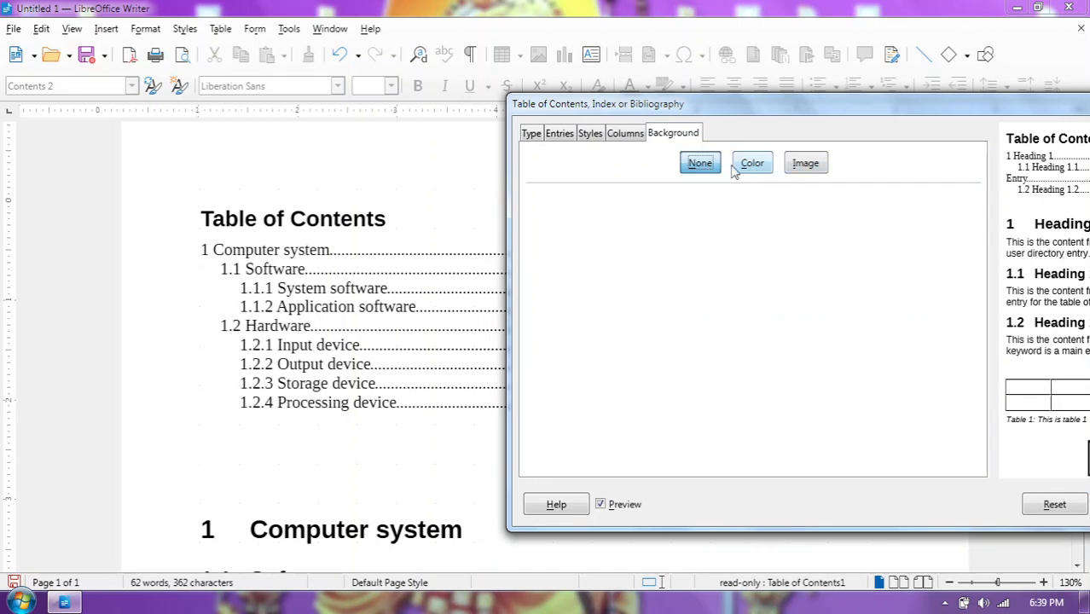
left_click(760, 167)
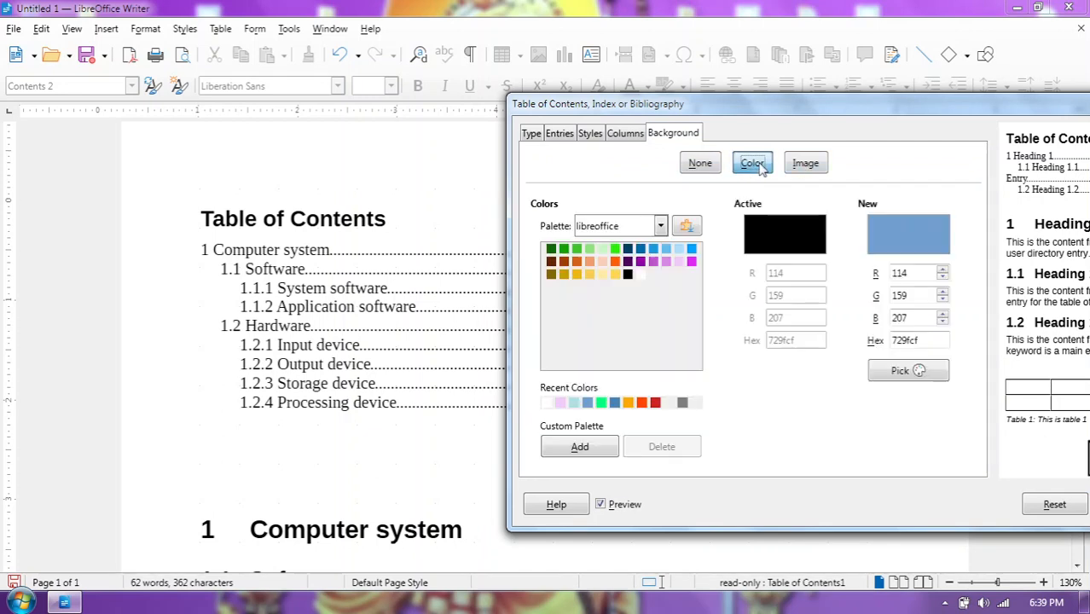
left_click(802, 166)
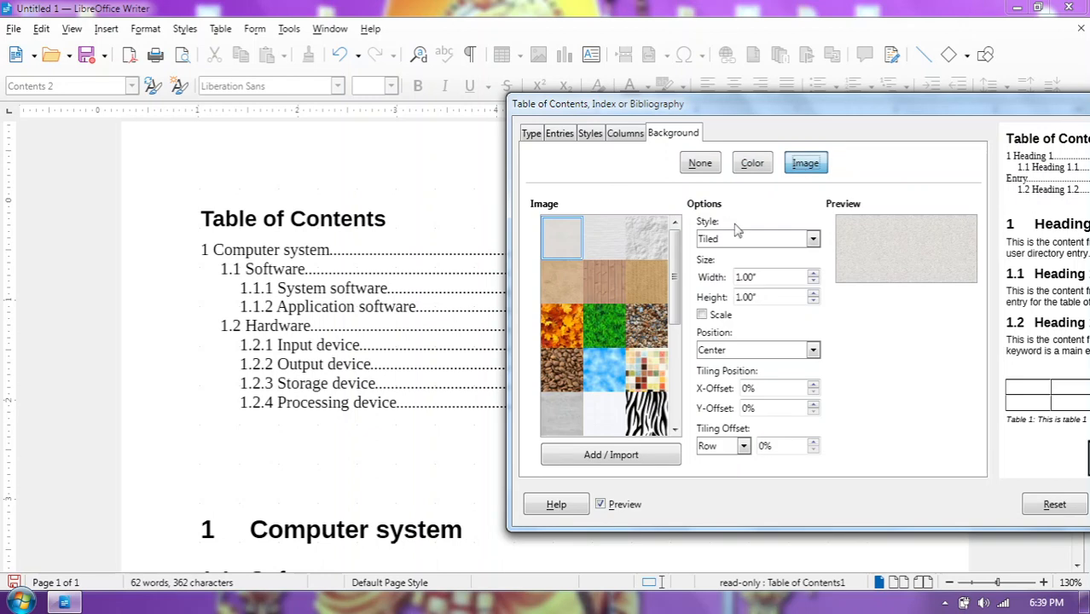
left_click(700, 164)
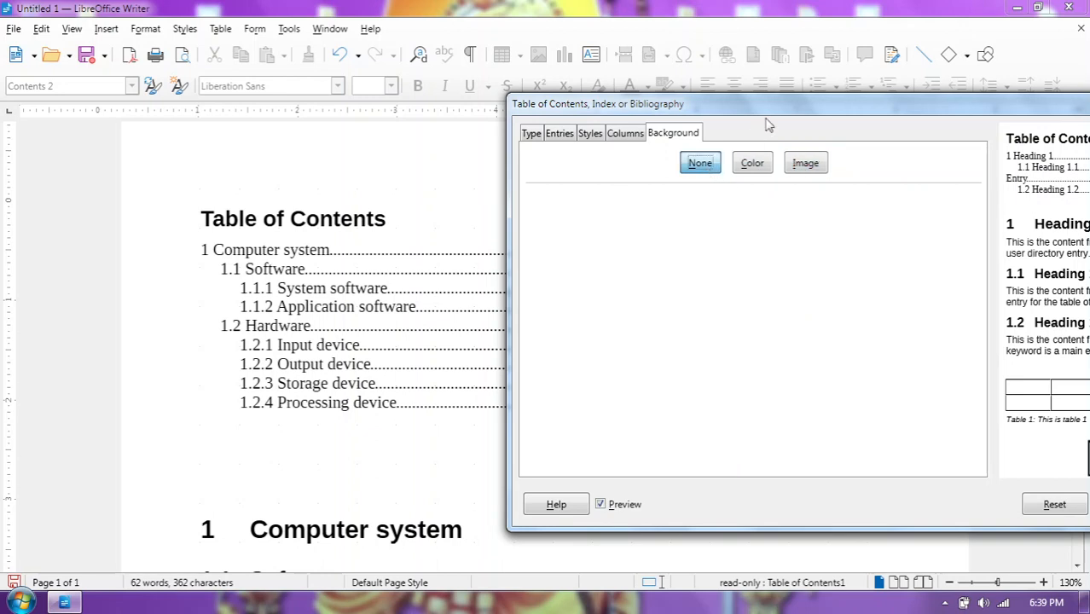
left_click_drag(769, 122, 652, 125)
left_click(1012, 508)
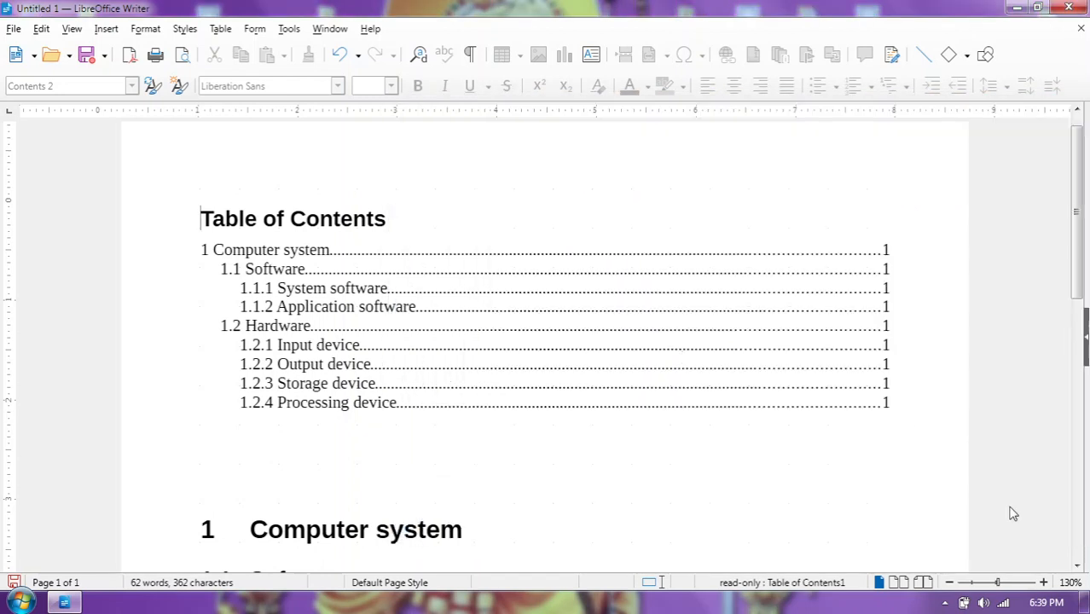
Assign the Heading paragraph style to the Title level of the table of contents and apply the change
right_click(673, 326)
left_click(729, 431)
left_click_drag(511, 100, 886, 134)
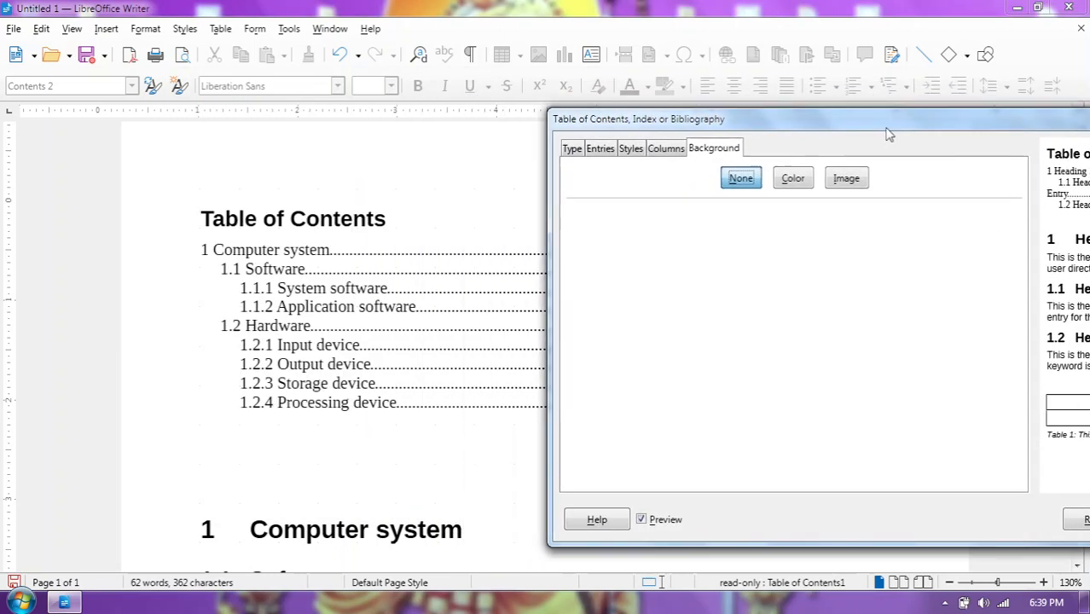
left_click(669, 152)
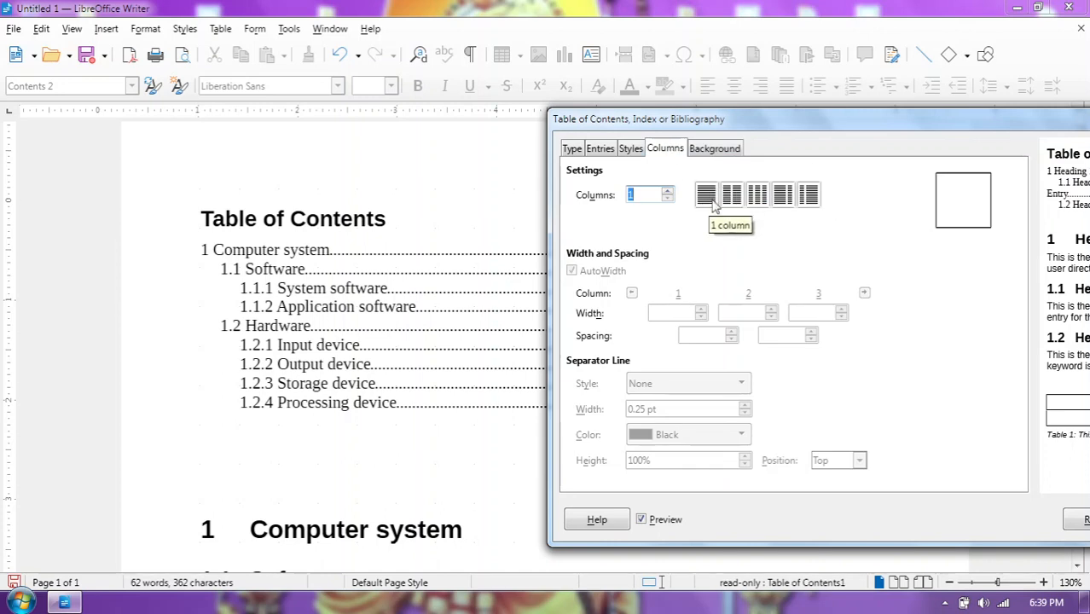
left_click(631, 150)
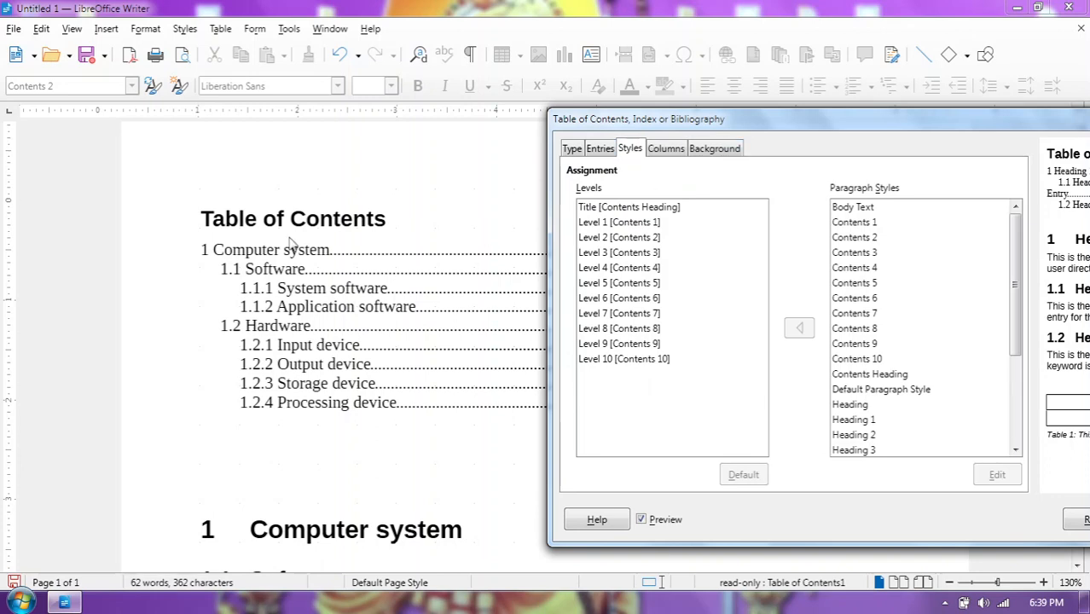
left_click(628, 211)
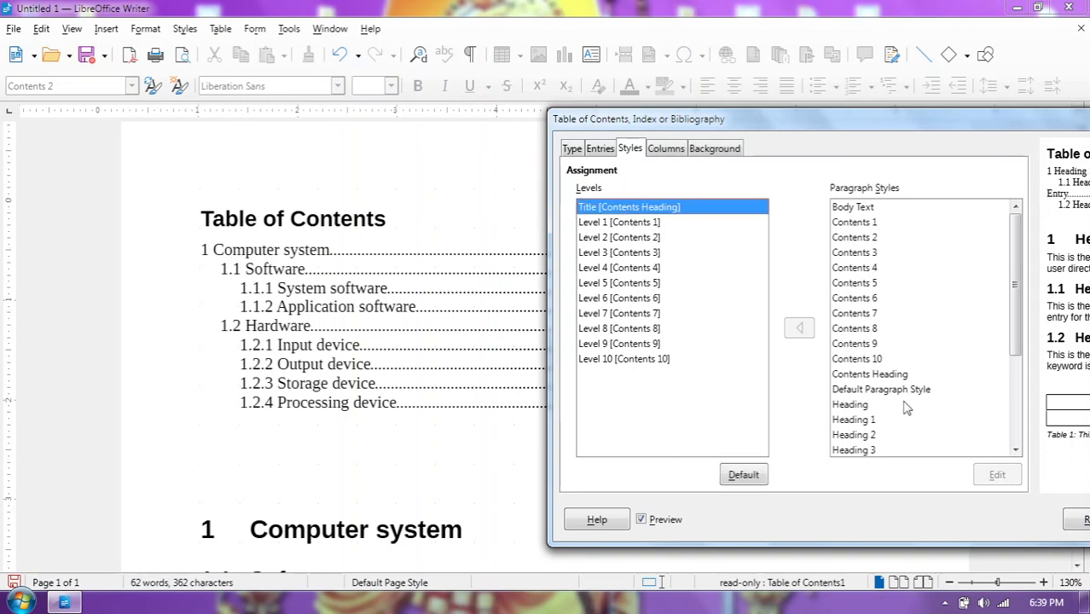
left_click_drag(1014, 315, 1016, 355)
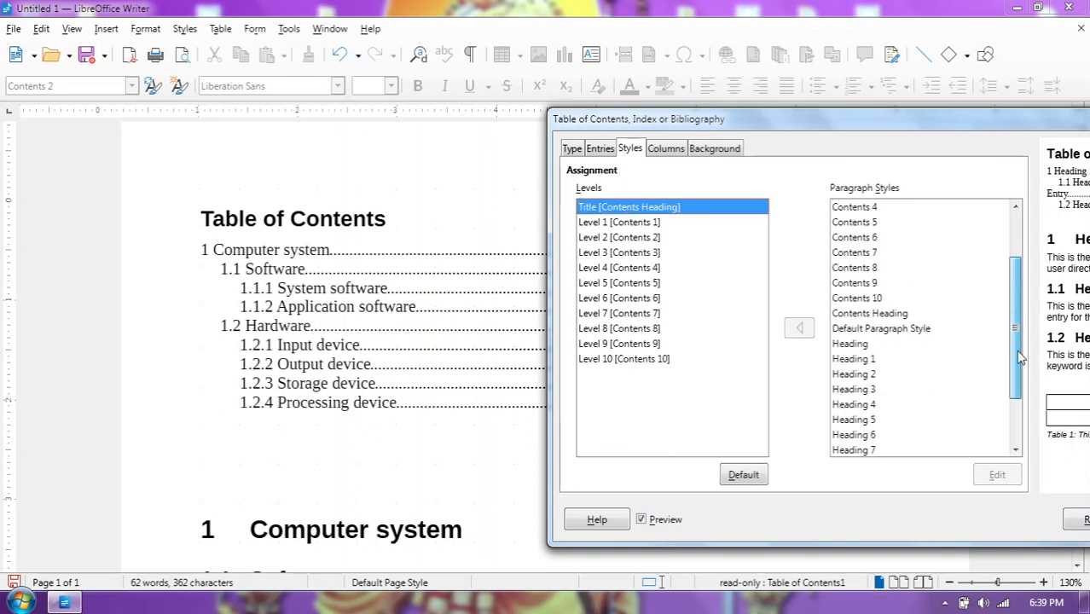
left_click(861, 345)
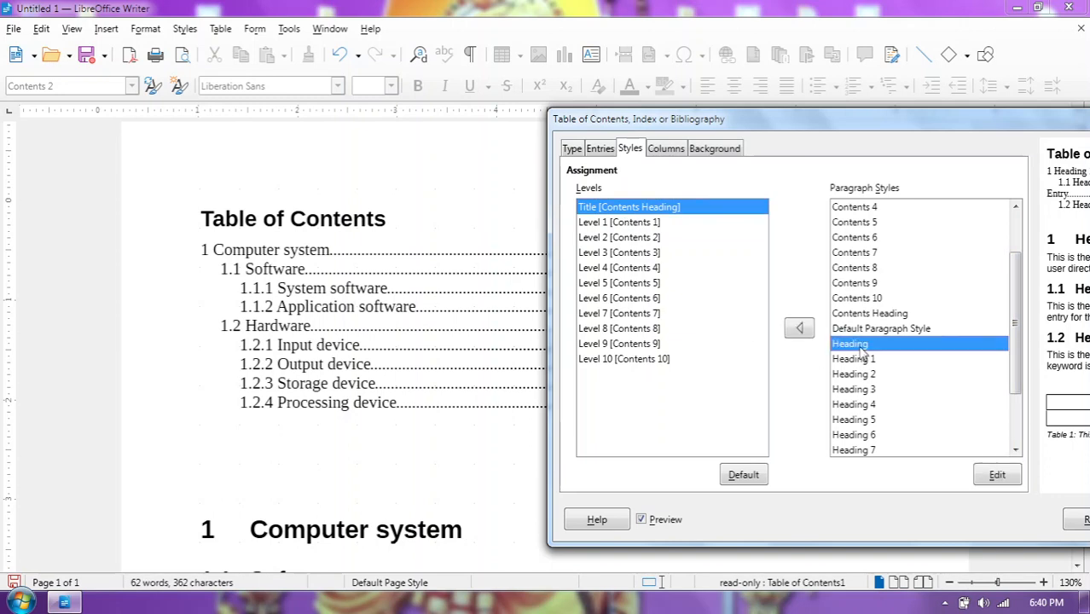
left_click(801, 330)
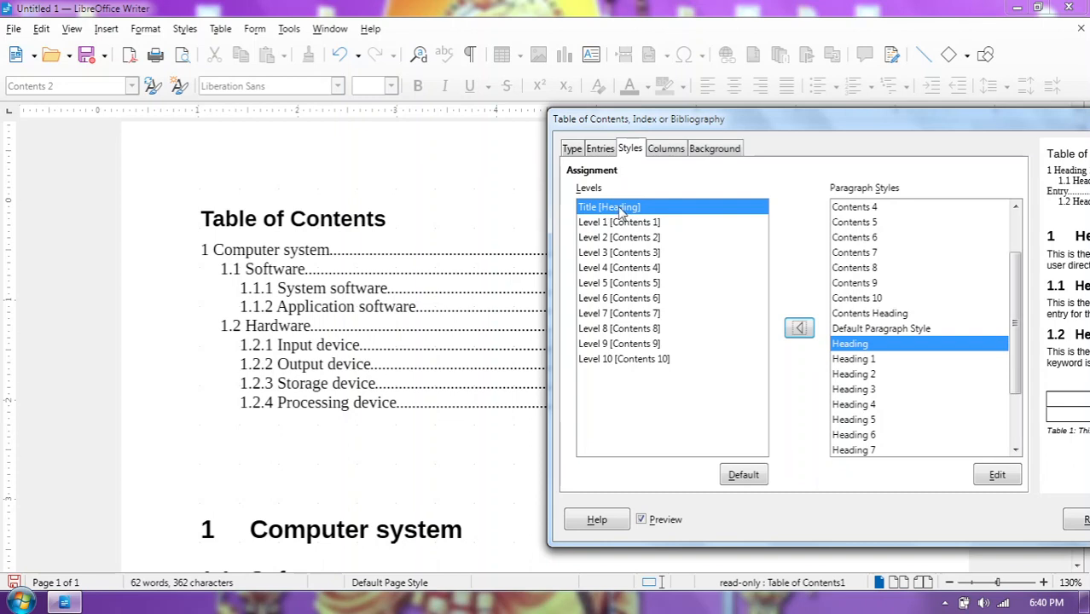
left_click_drag(974, 129, 855, 127)
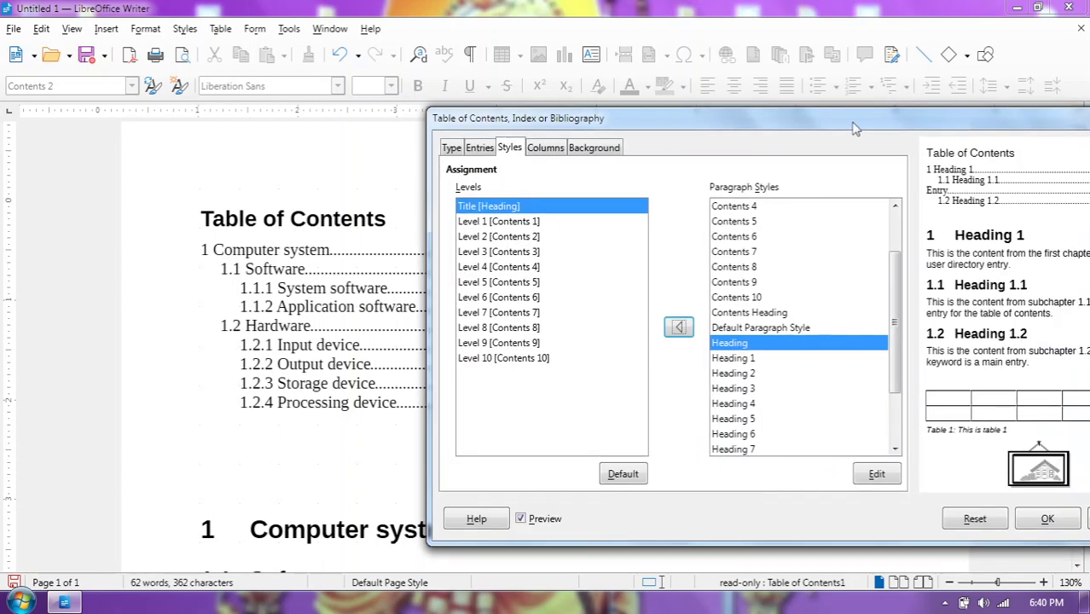
left_click(1046, 518)
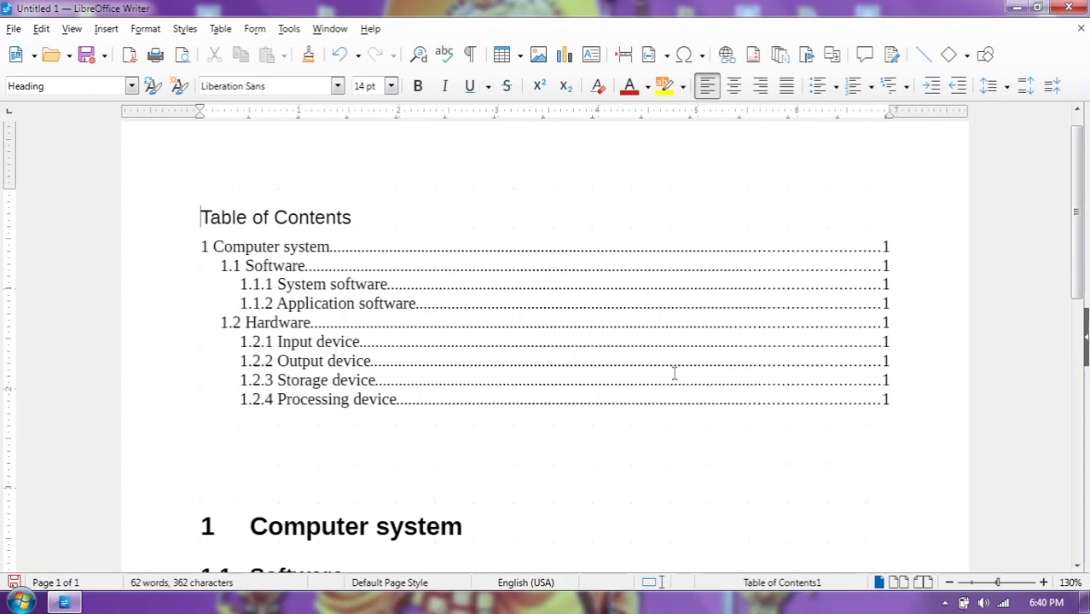
Assign the Subtitle paragraph style to Level 1 of the table of contents and apply the change
right_click(707, 350)
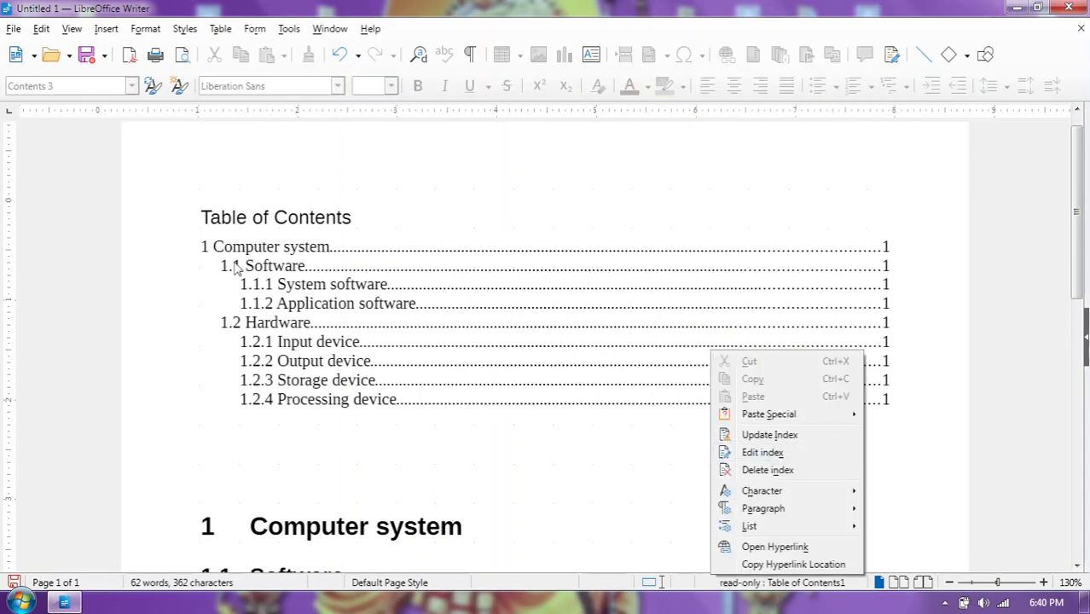
left_click(762, 453)
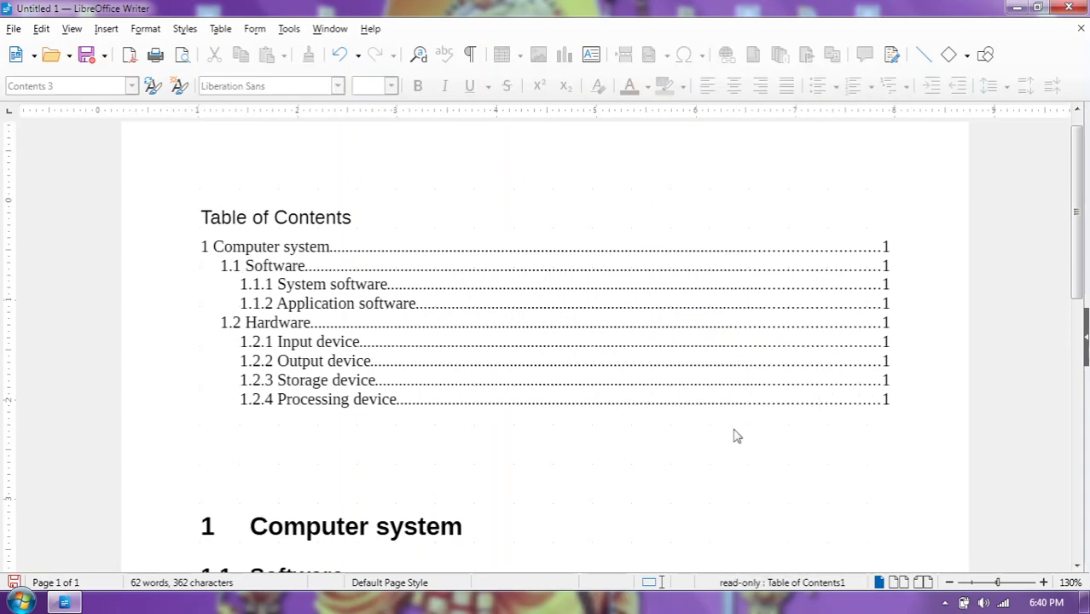
left_click_drag(473, 94, 800, 118)
left_click(591, 215)
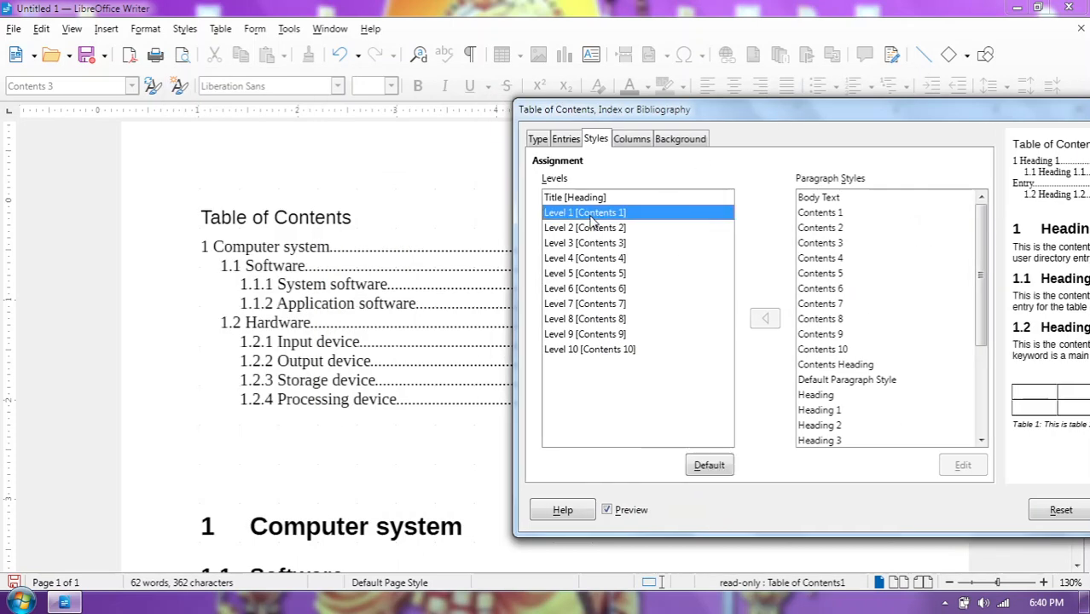
left_click_drag(983, 271, 986, 356)
left_click(808, 382)
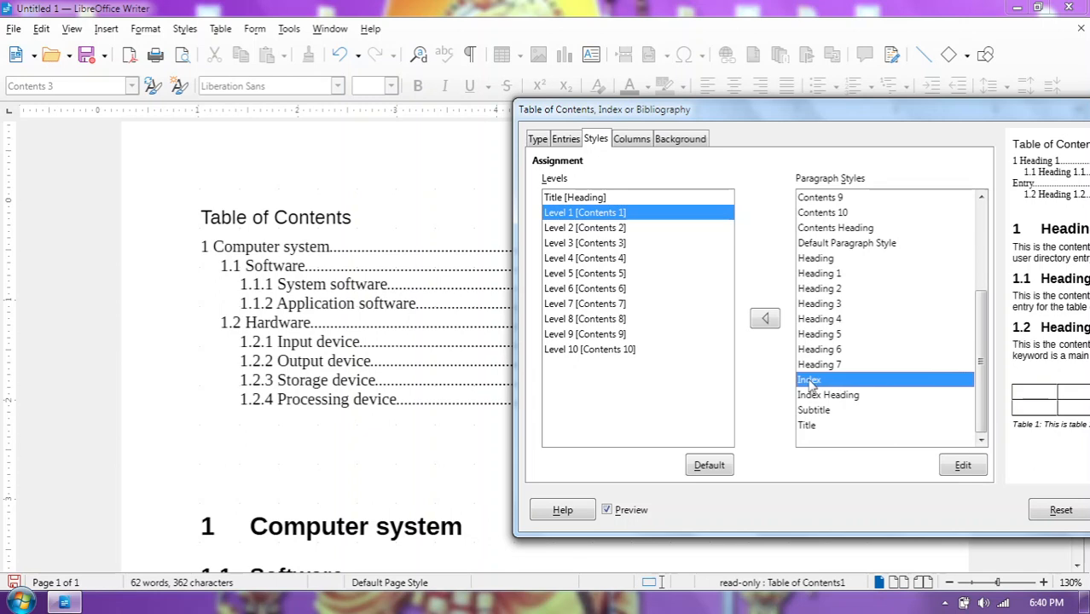
left_click(831, 411)
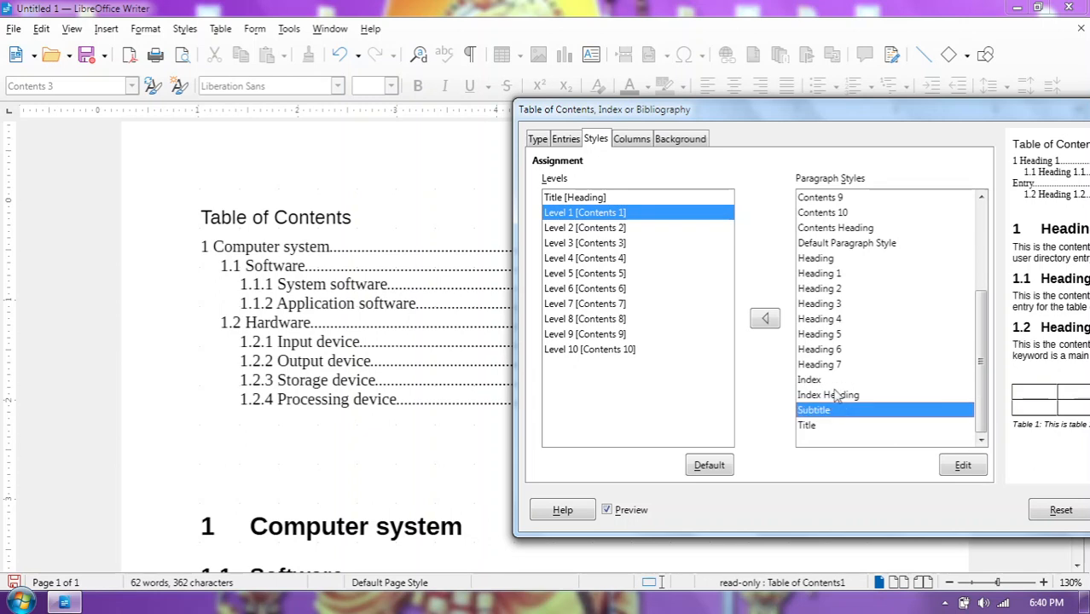
left_click(765, 320)
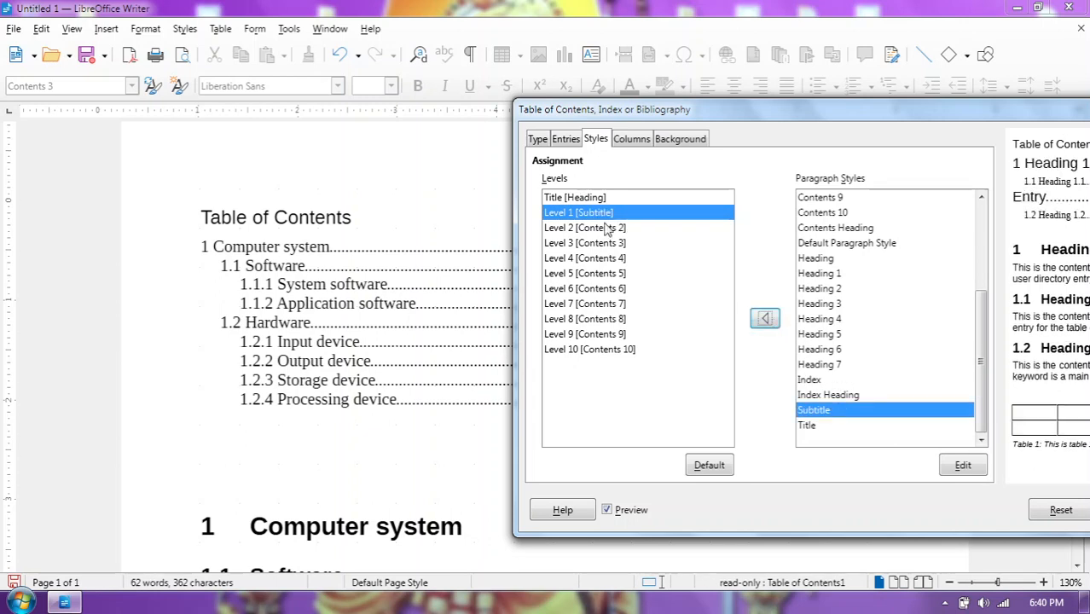
left_click_drag(937, 124, 844, 128)
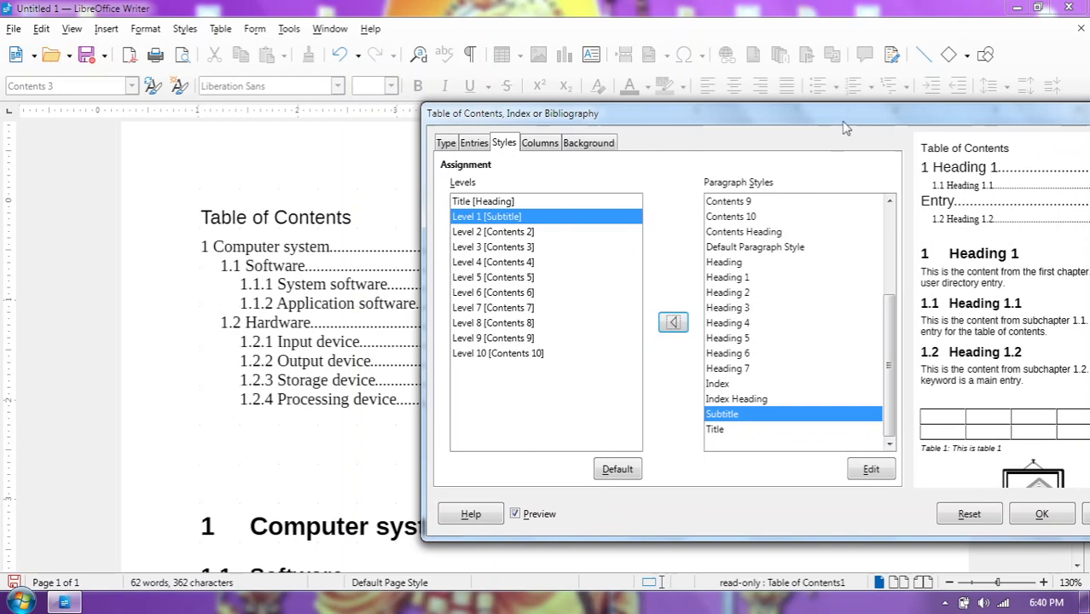
left_click(1042, 515)
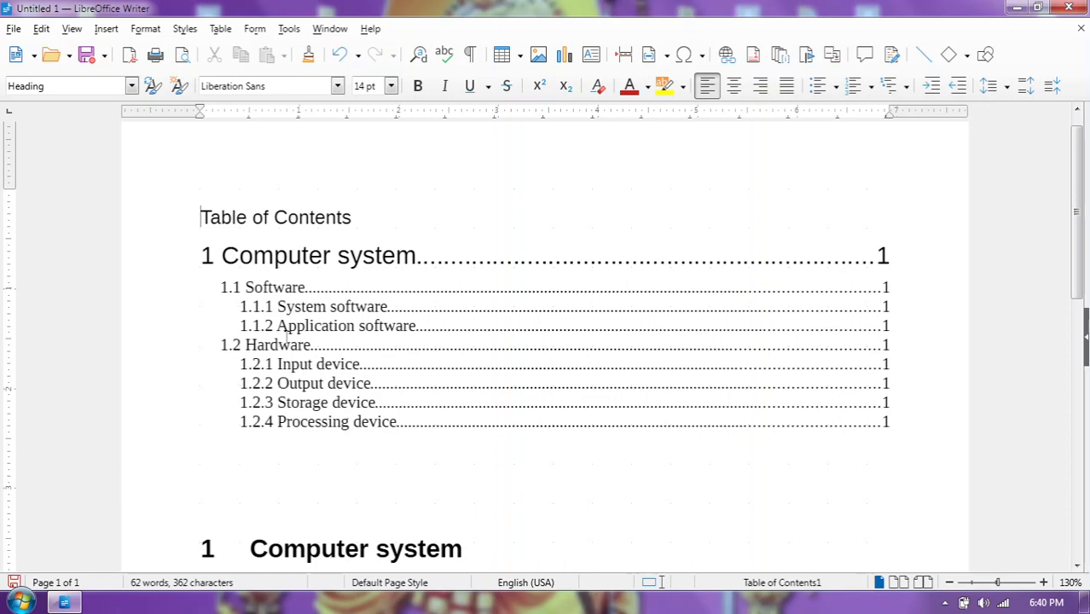
Undo the paragraph style changes made to Level 1 and the title of the table of contents
right_click(578, 349)
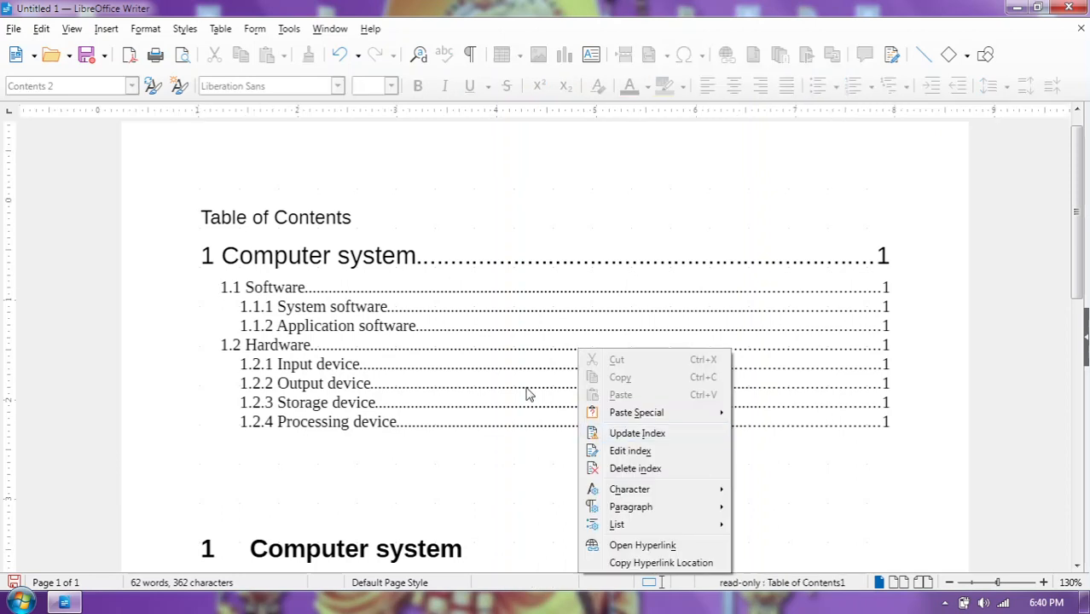
left_click(530, 253)
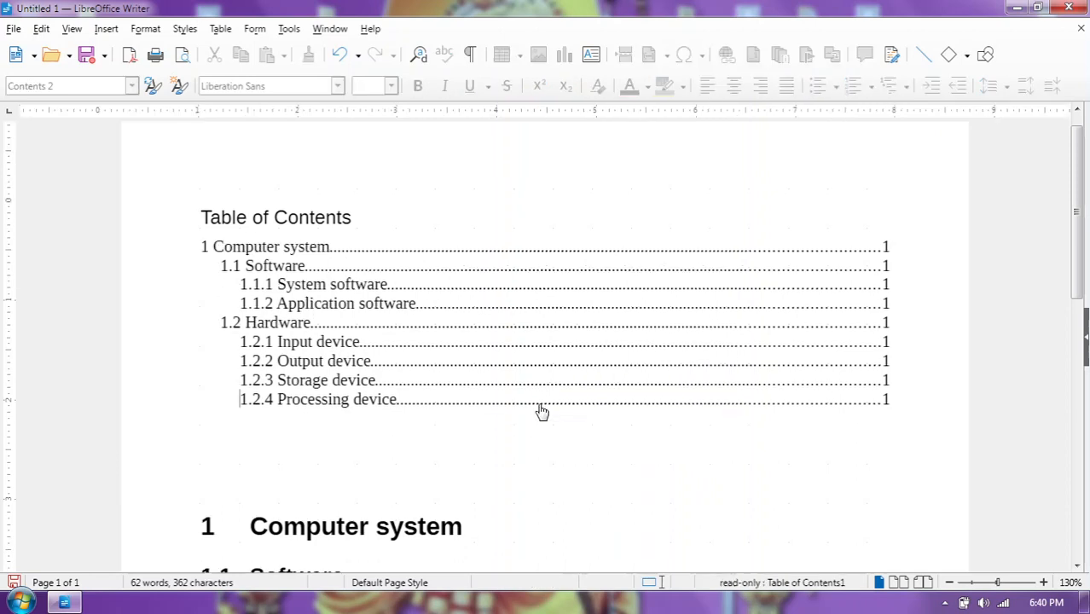
Examine the level style assignments and the document scope options of the table of contents
right_click(606, 326)
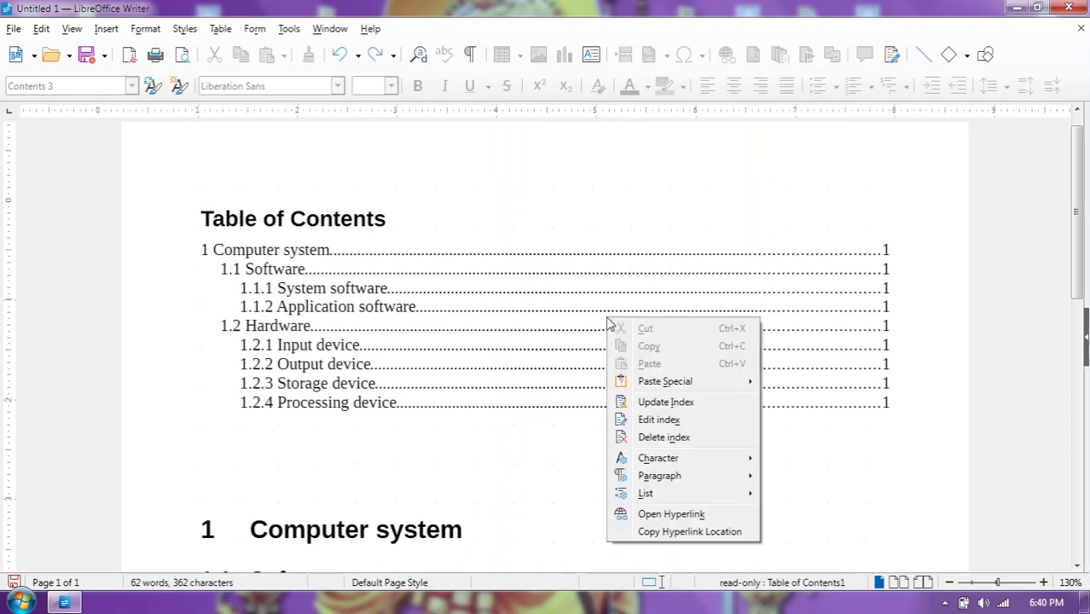
left_click(665, 419)
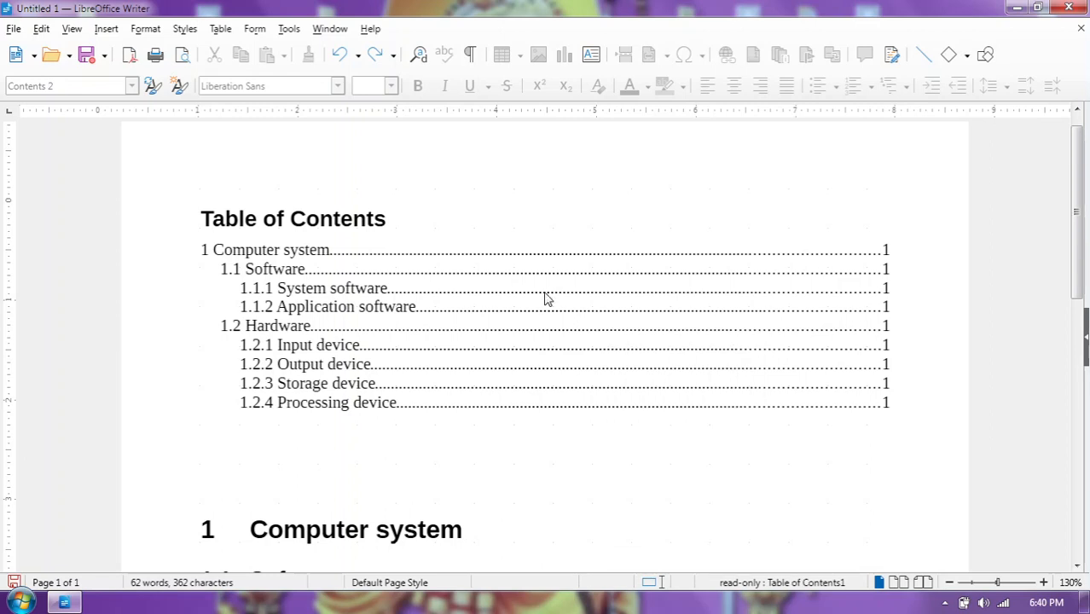
left_click_drag(397, 83, 729, 132)
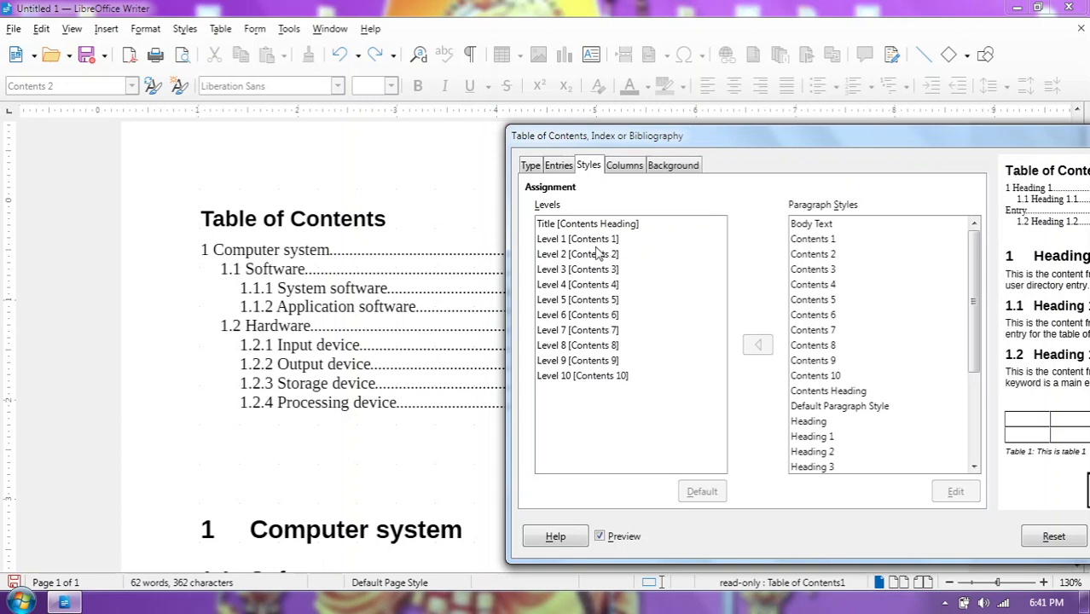
left_click(598, 241)
left_click(829, 257)
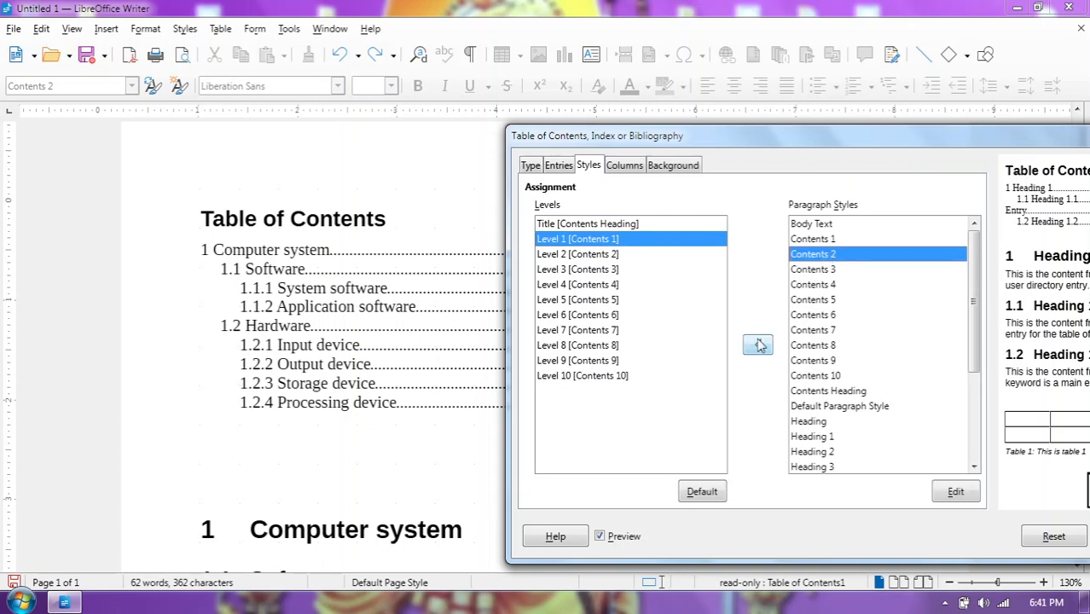
left_click(531, 165)
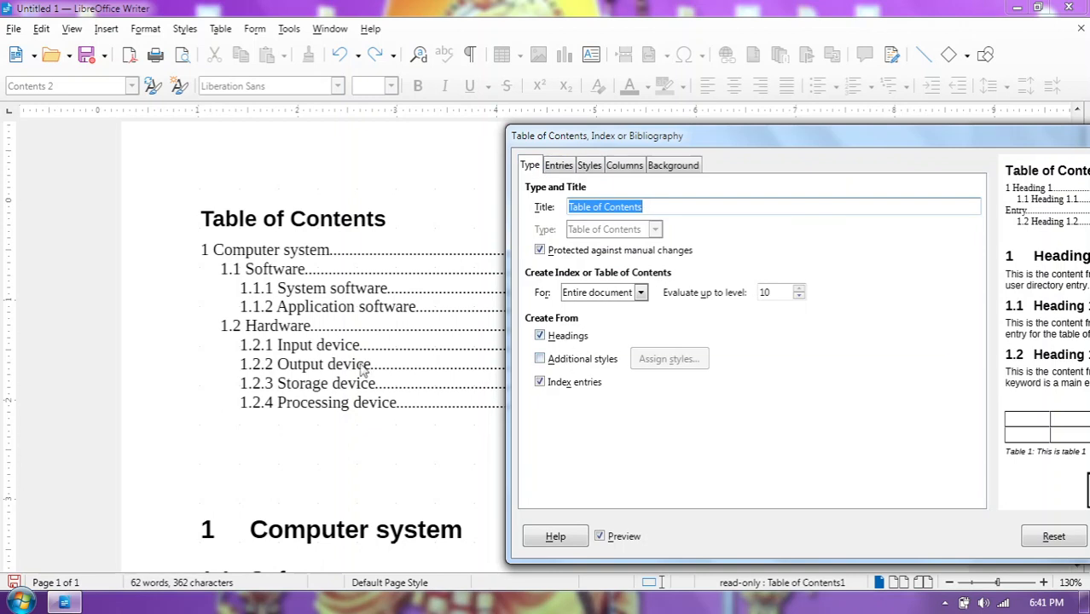
left_click(641, 292)
left_click(640, 294)
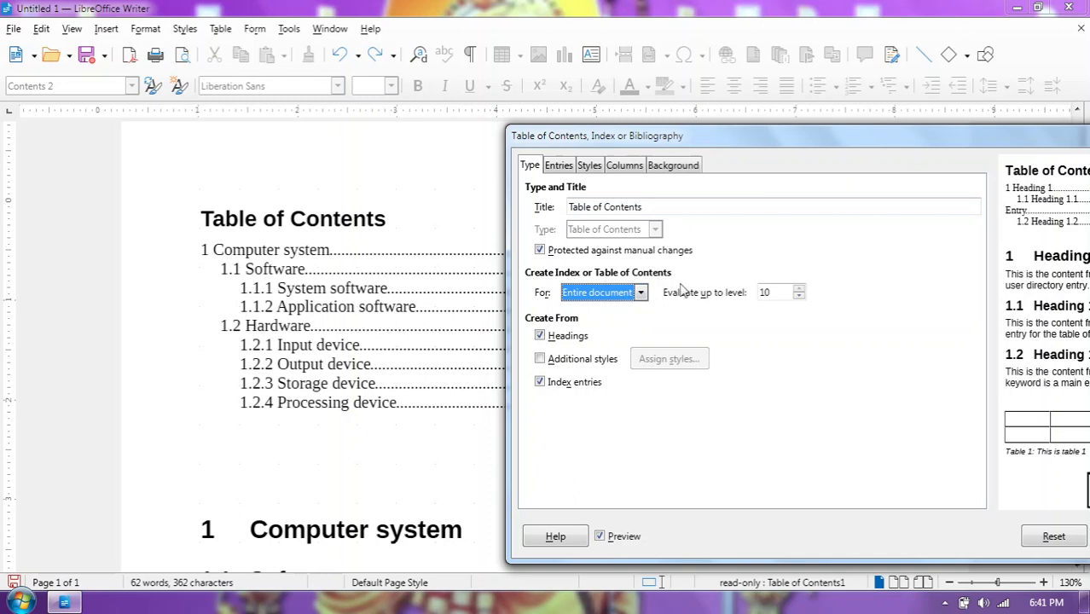
Limit the table of contents to outline levels up to 3 and apply the change
left_click(799, 295)
left_click(799, 296)
left_click(799, 296)
left_click(799, 296)
left_click(799, 296)
left_click(799, 296)
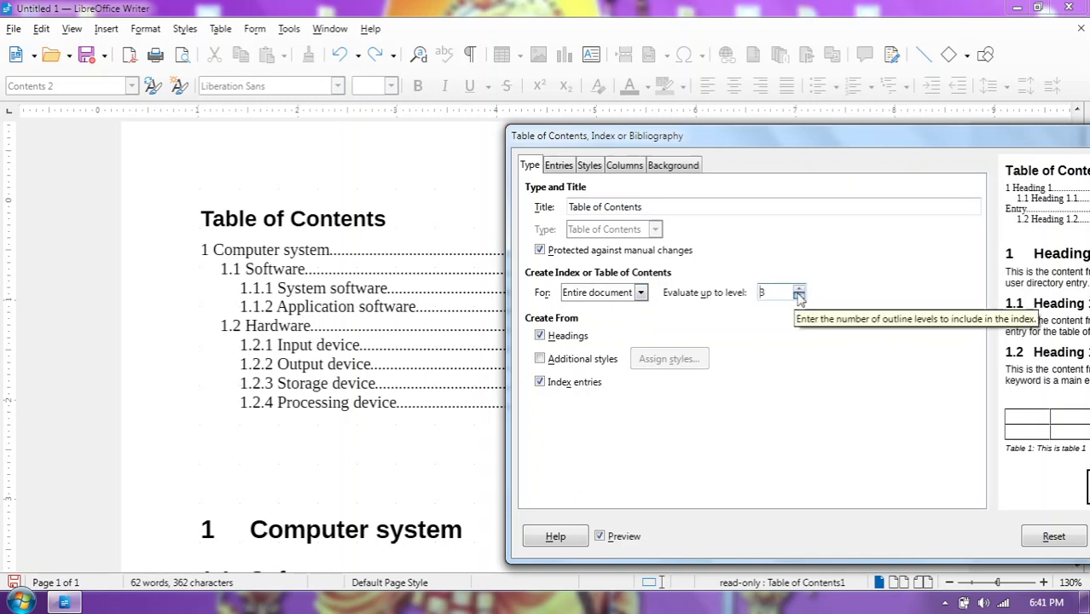
left_click(799, 295)
left_click(799, 296)
left_click(799, 289)
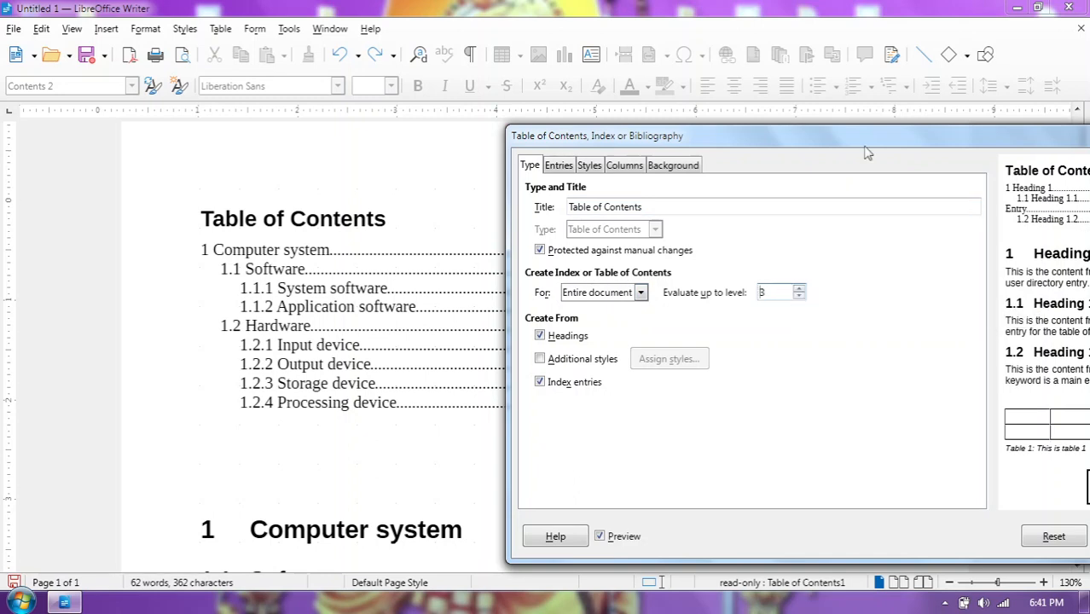
left_click_drag(867, 137, 823, 139)
left_click(1076, 537)
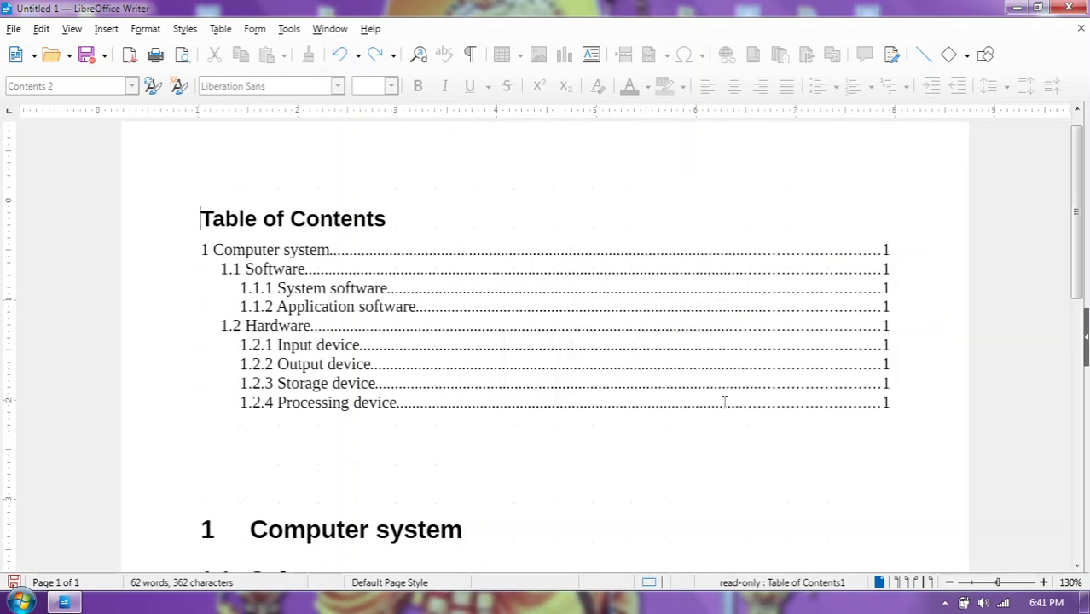
Delete every element from the table of contents' Level 1 entry structure, including numbering, entry text, tab stop, page number and hyperlink markers
right_click(688, 345)
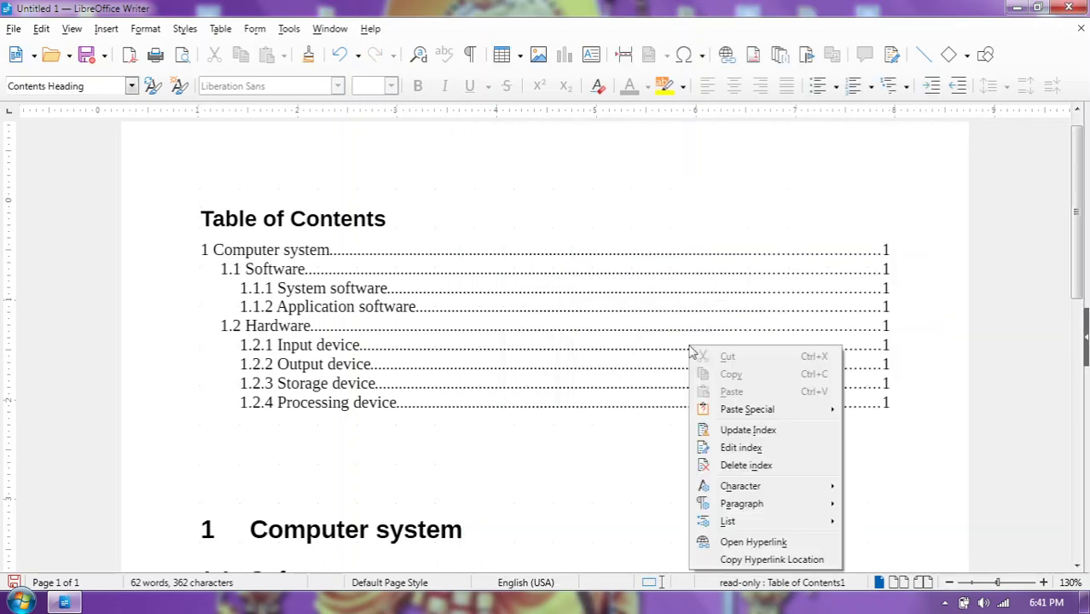
left_click(758, 448)
left_click_drag(574, 117, 964, 124)
left_click(677, 151)
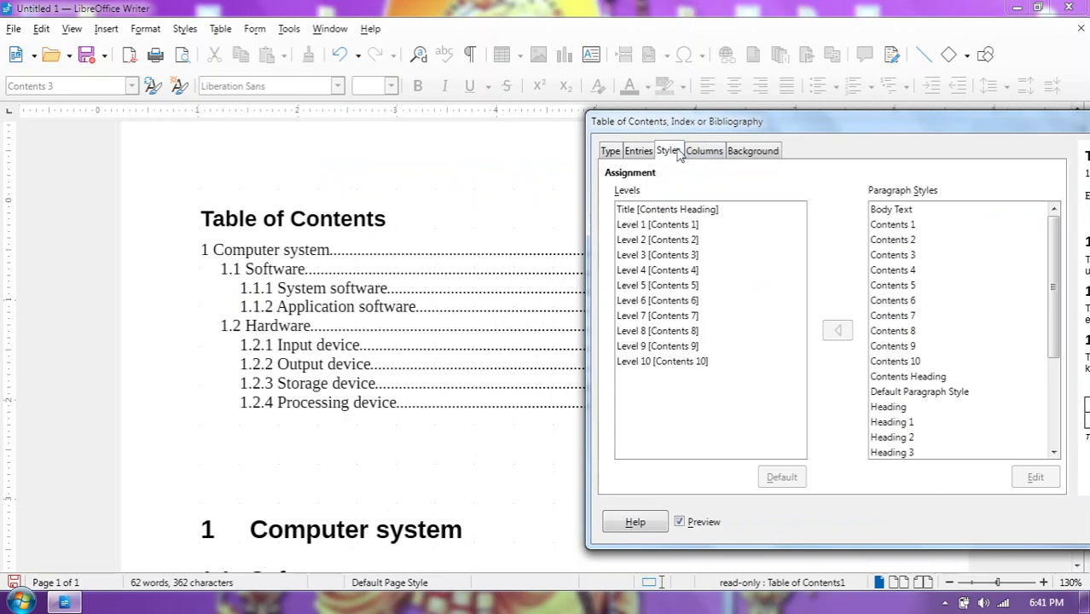
left_click(630, 154)
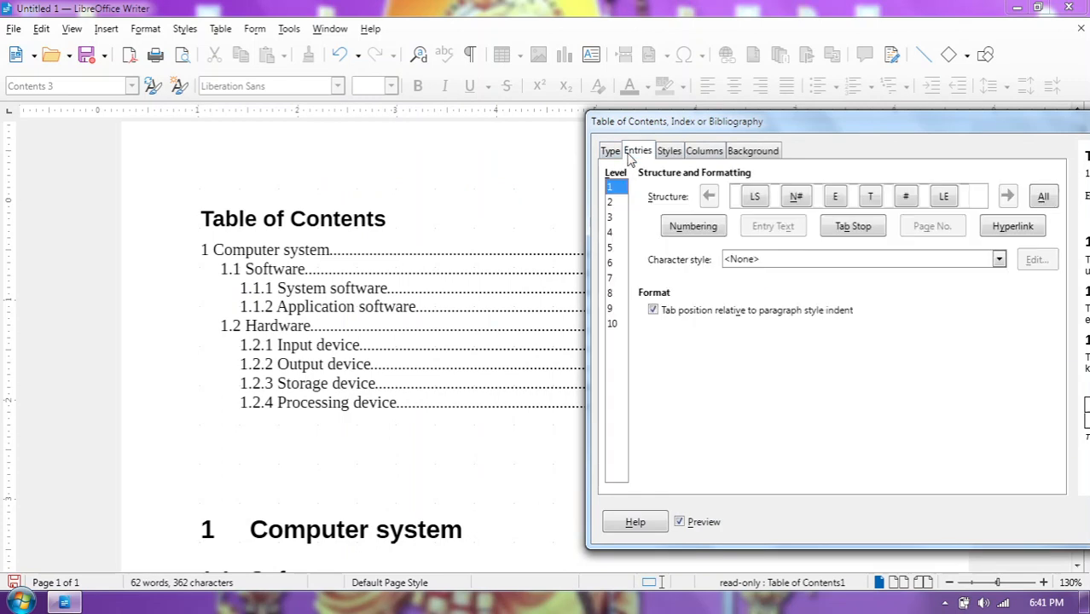
left_click_drag(753, 127, 645, 118)
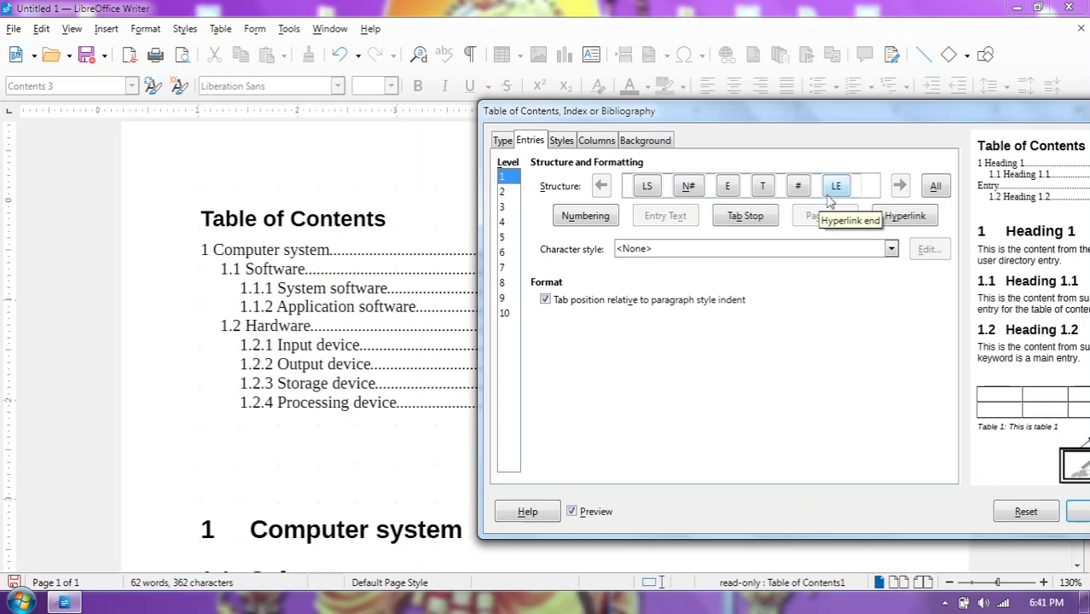
left_click(648, 188)
key("Delete")
left_click(648, 187)
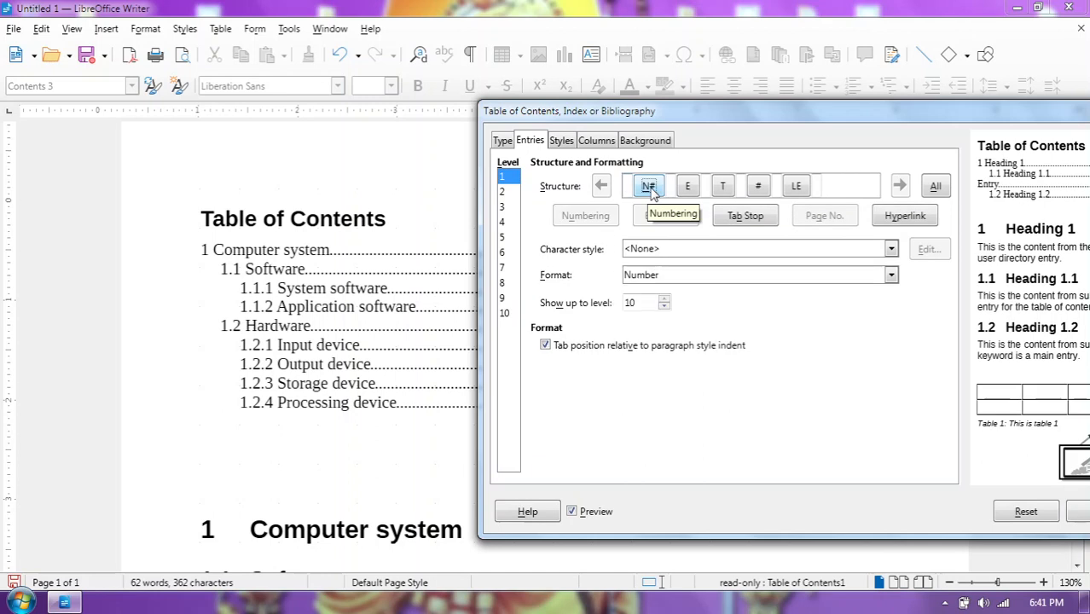
key("Delete")
left_click(648, 187)
key("Delete")
left_click(648, 188)
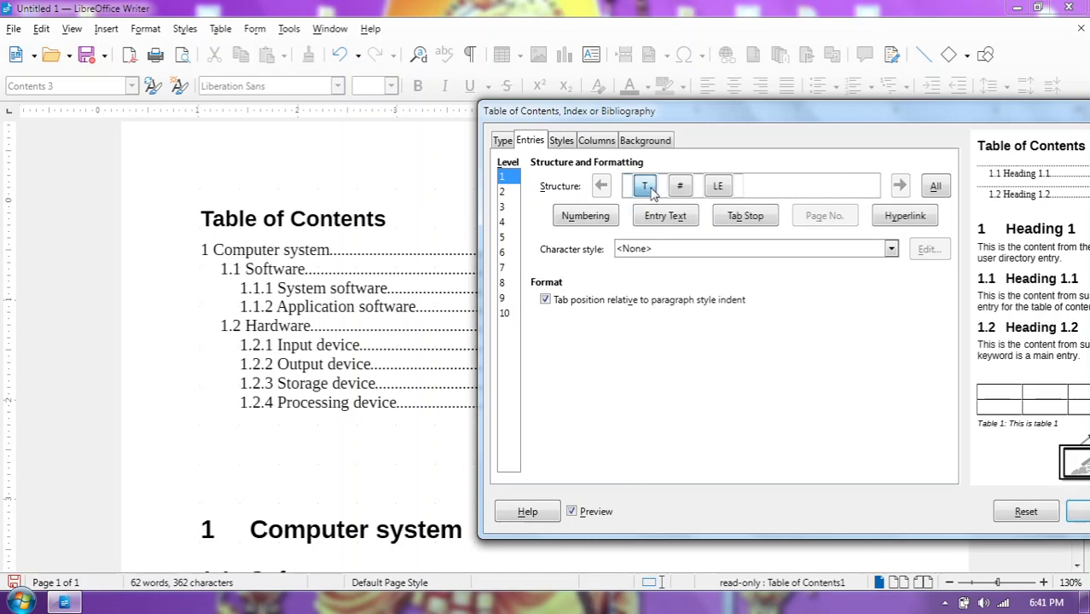
key("Delete")
left_click(648, 188)
key("Delete")
left_click(648, 187)
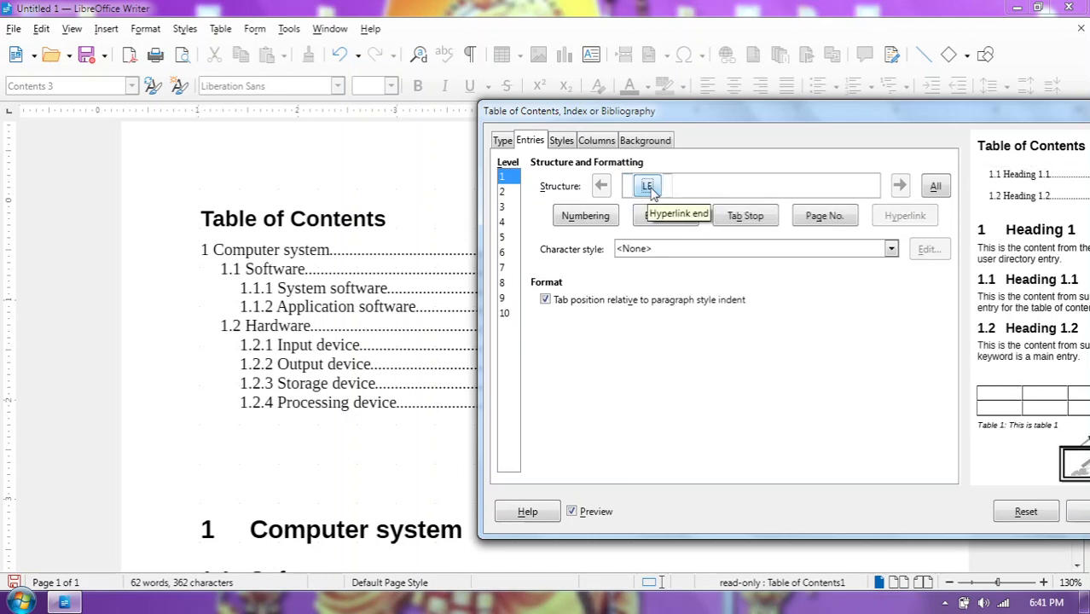
key("Delete")
Apply the emptied Level 1 entry structure to all levels of the table of contents and confirm
left_click(935, 186)
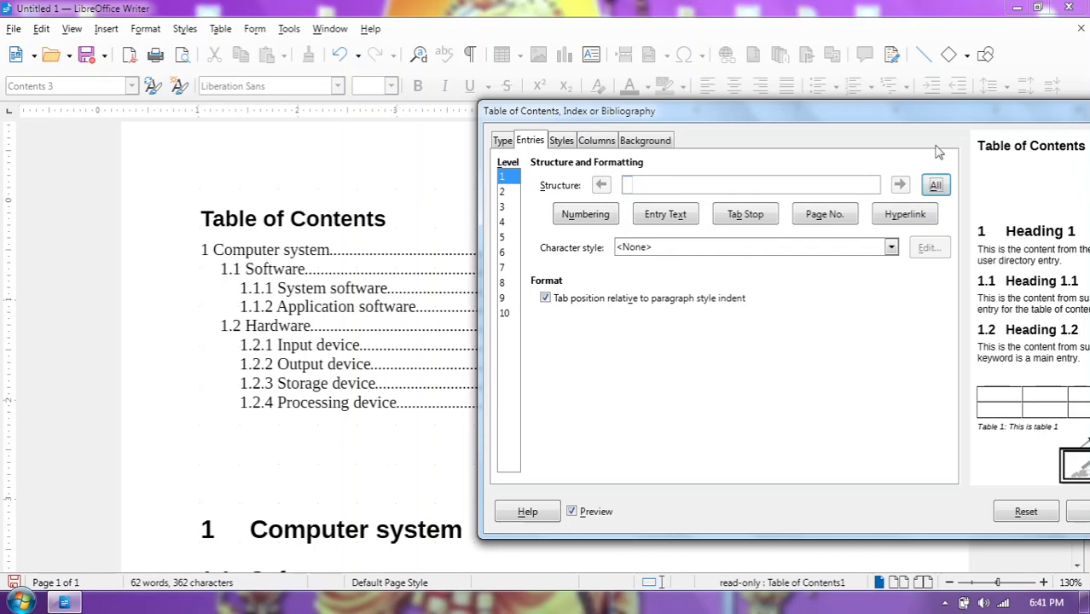
left_click_drag(935, 120, 796, 122)
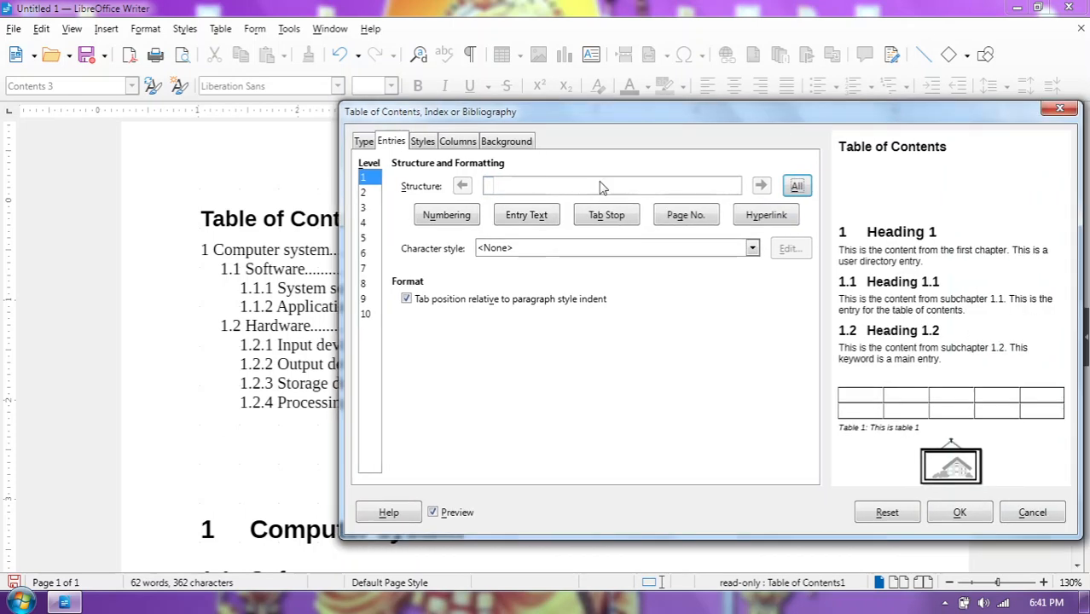
left_click(796, 187)
left_click(959, 512)
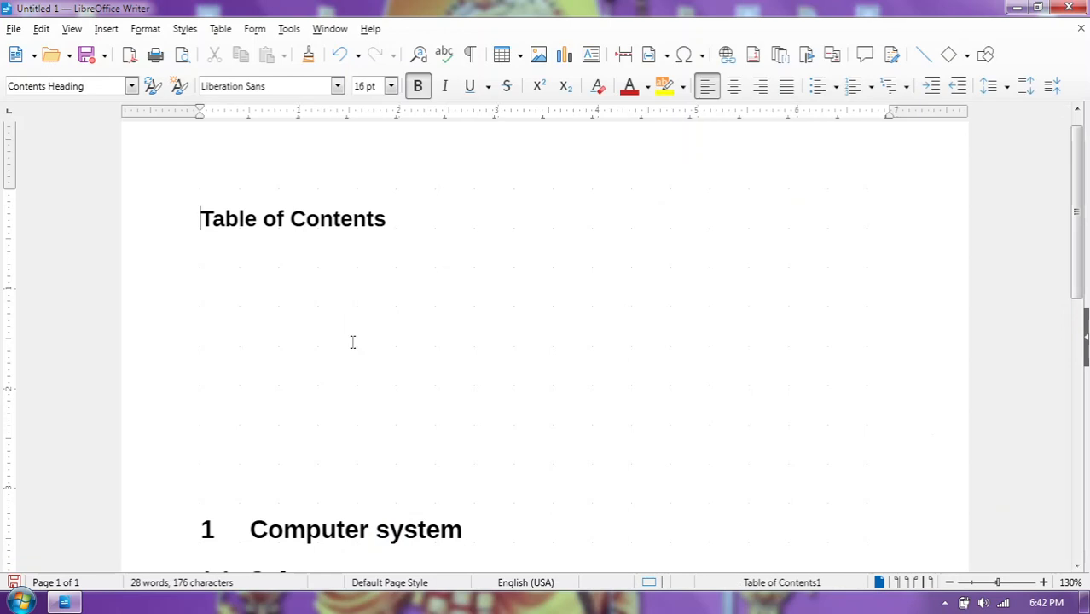
Add the Entry Text element to the Level 1 structure of the table of contents and apply it to all levels
right_click(312, 283)
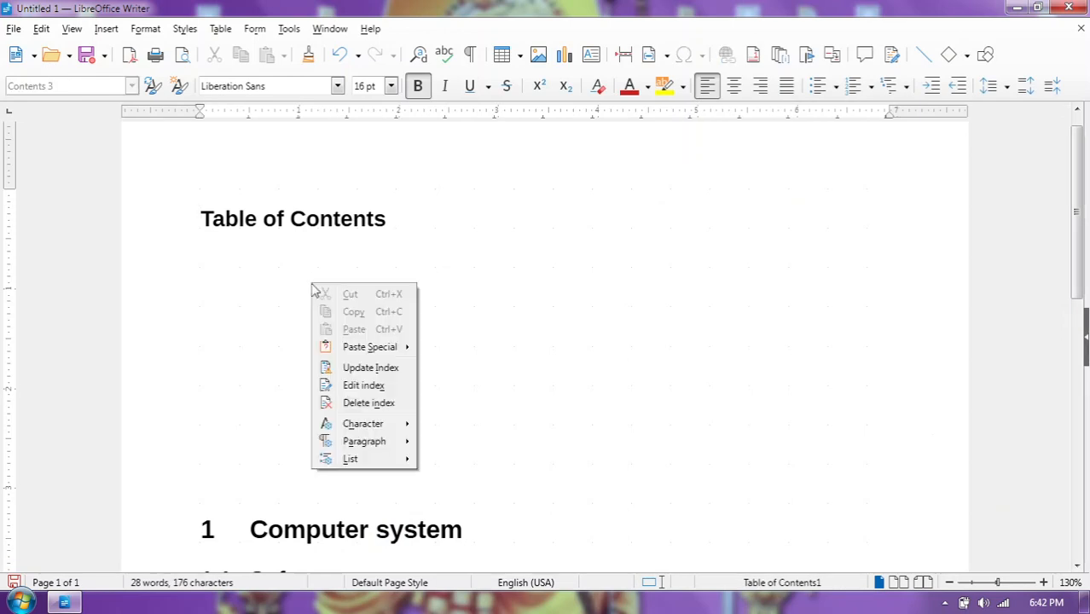
left_click(393, 391)
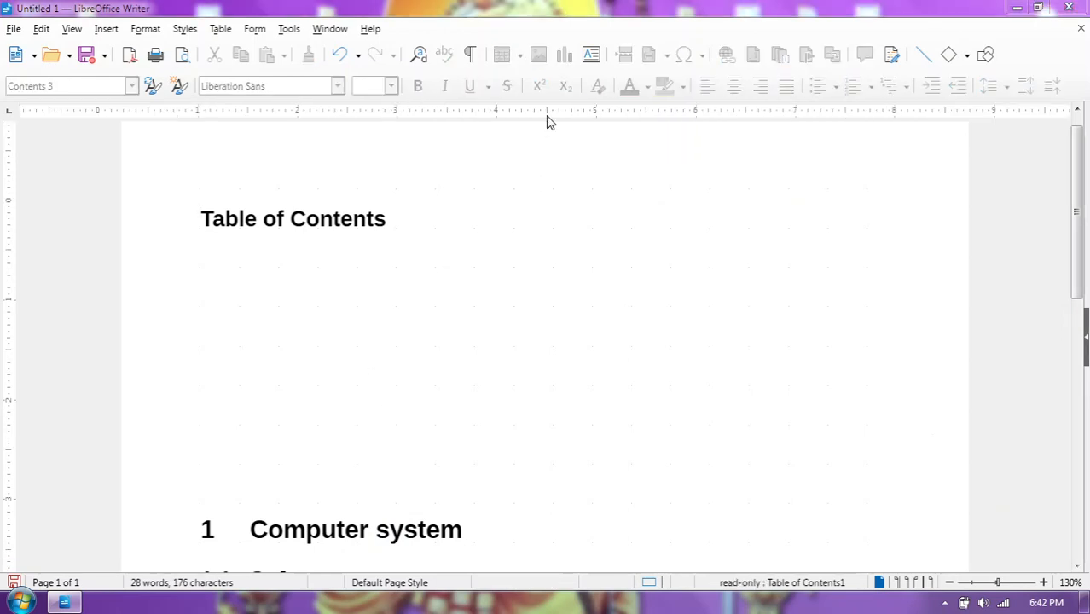
left_click_drag(536, 85, 923, 174)
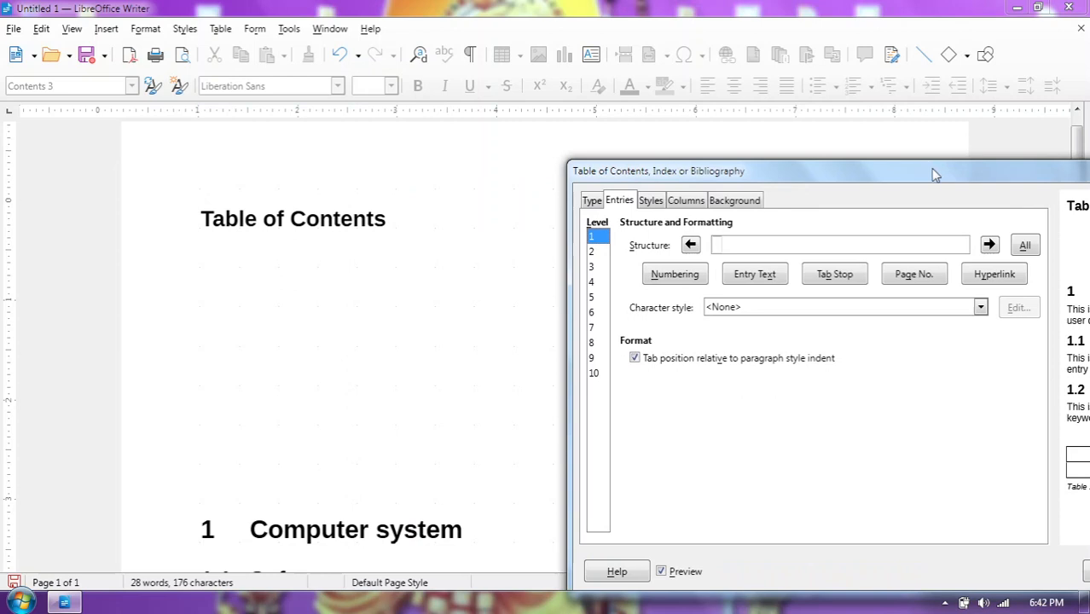
left_click(758, 272)
left_click_drag(843, 184, 718, 185)
left_click(892, 247)
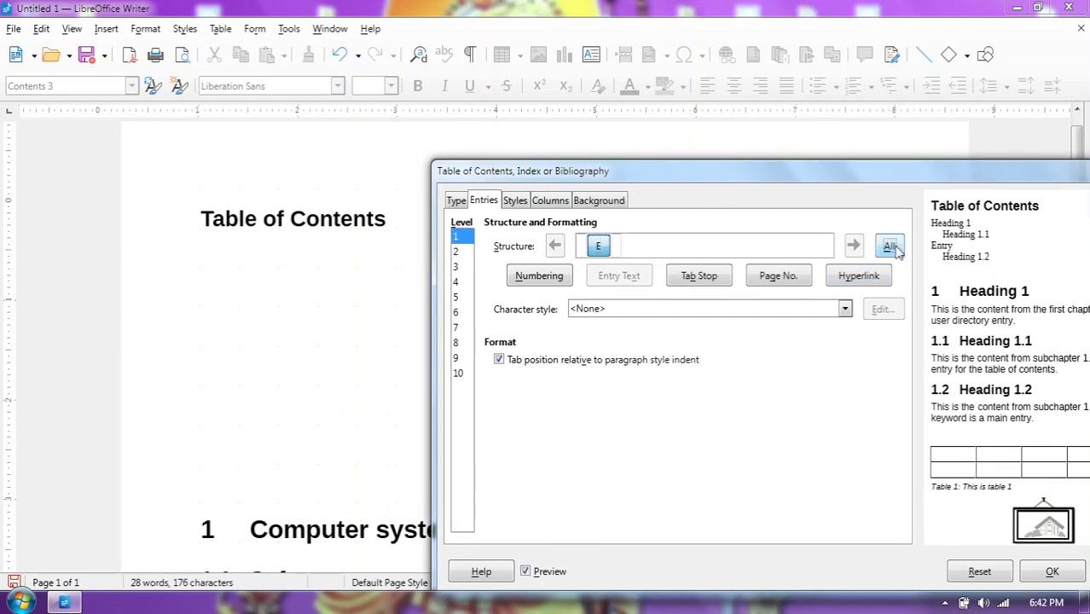
left_click_drag(886, 184, 754, 185)
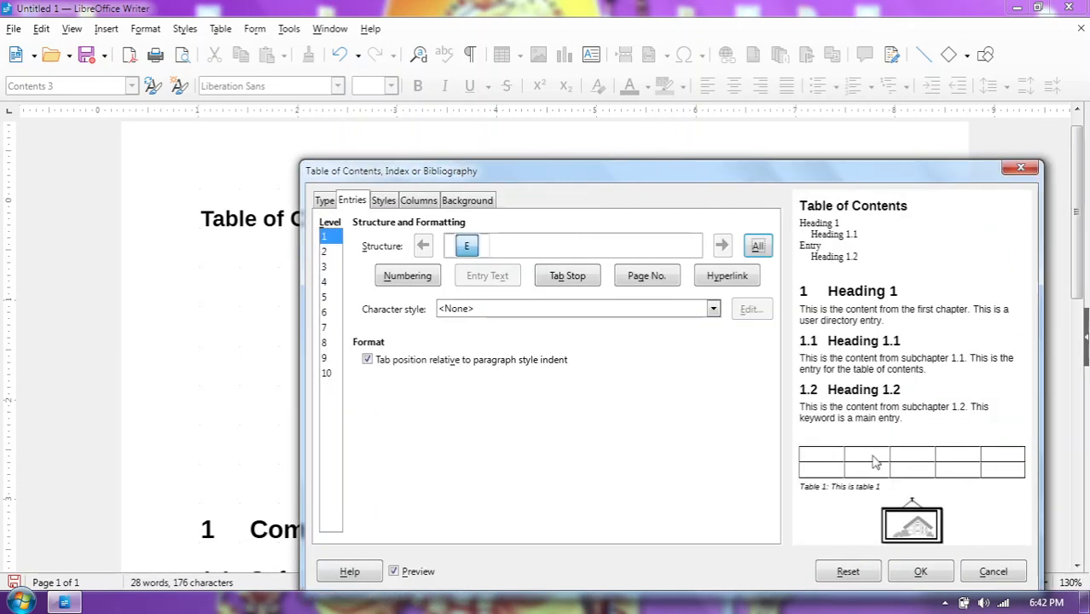
left_click(920, 571)
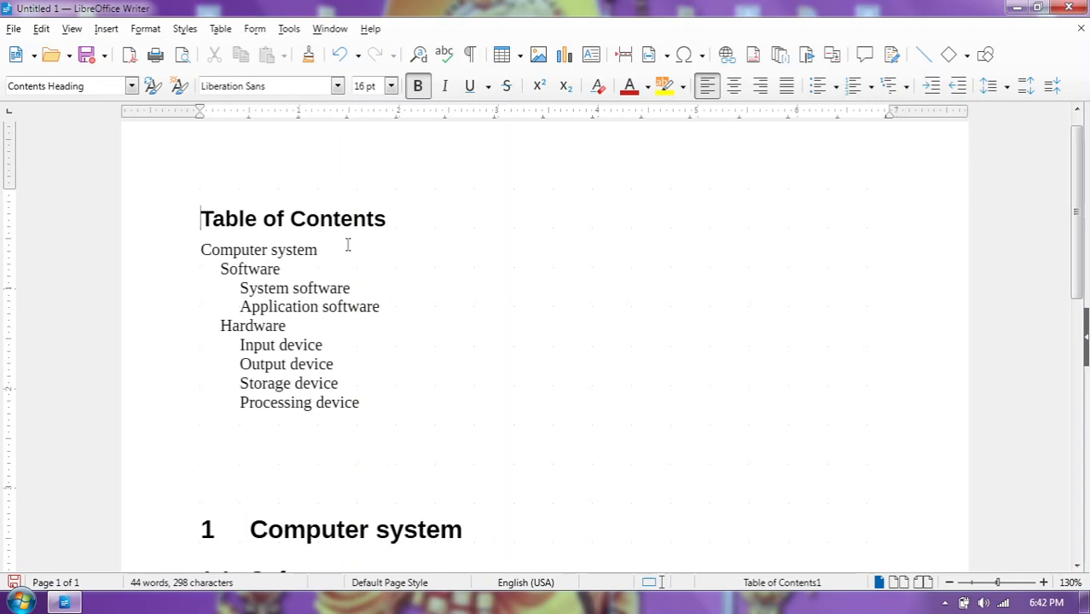
Insert a right-aligned tab stop with dot fill before the entry text in the Level 1 structure, apply it to all levels and confirm
right_click(329, 309)
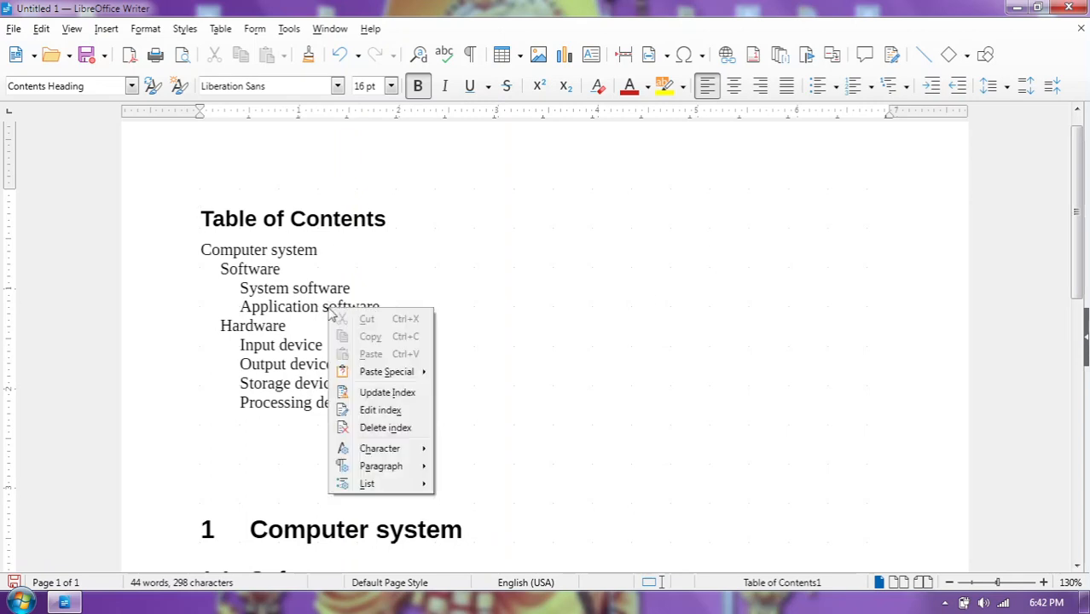
left_click(394, 409)
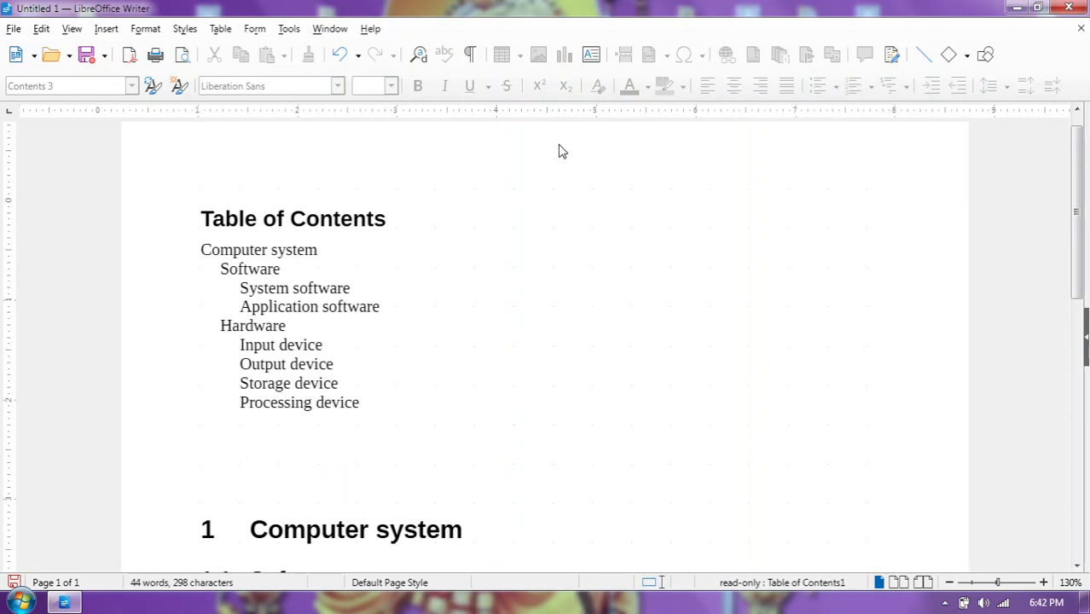
left_click_drag(553, 92, 895, 128)
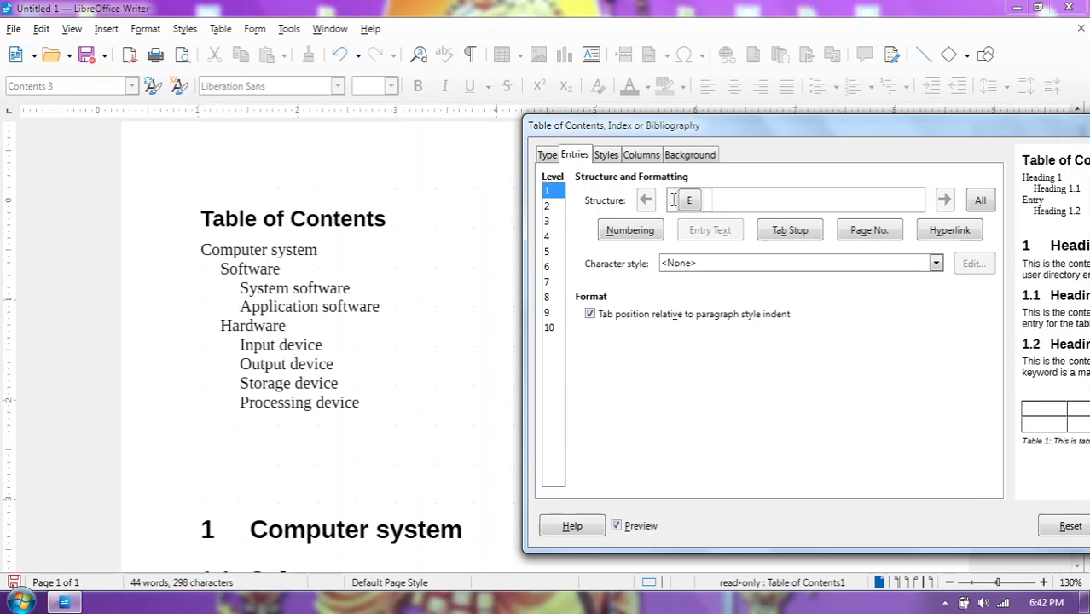
left_click(798, 238)
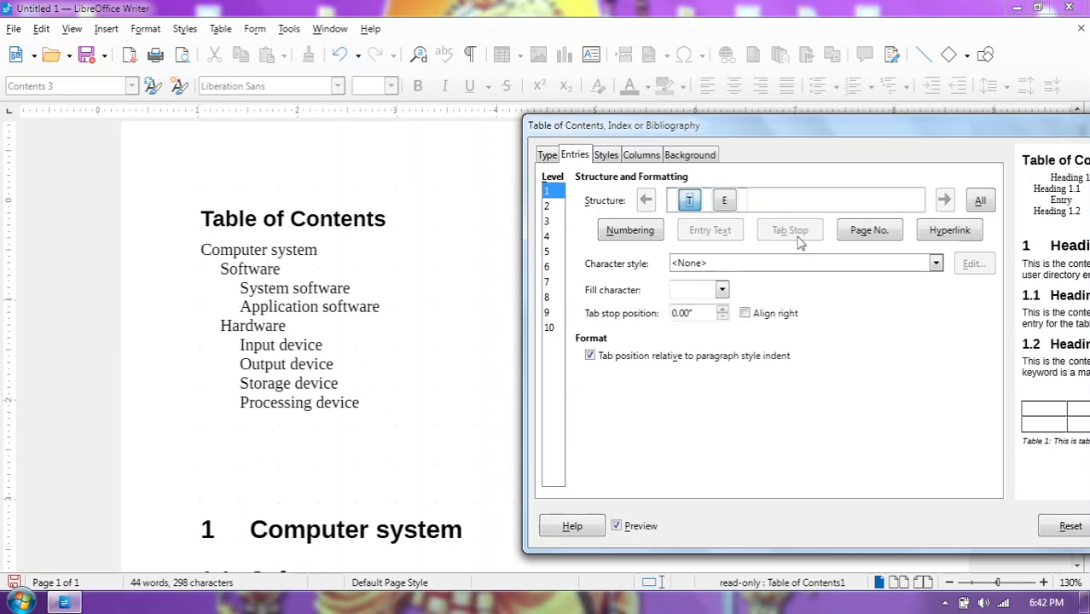
left_click(721, 290)
left_click(709, 320)
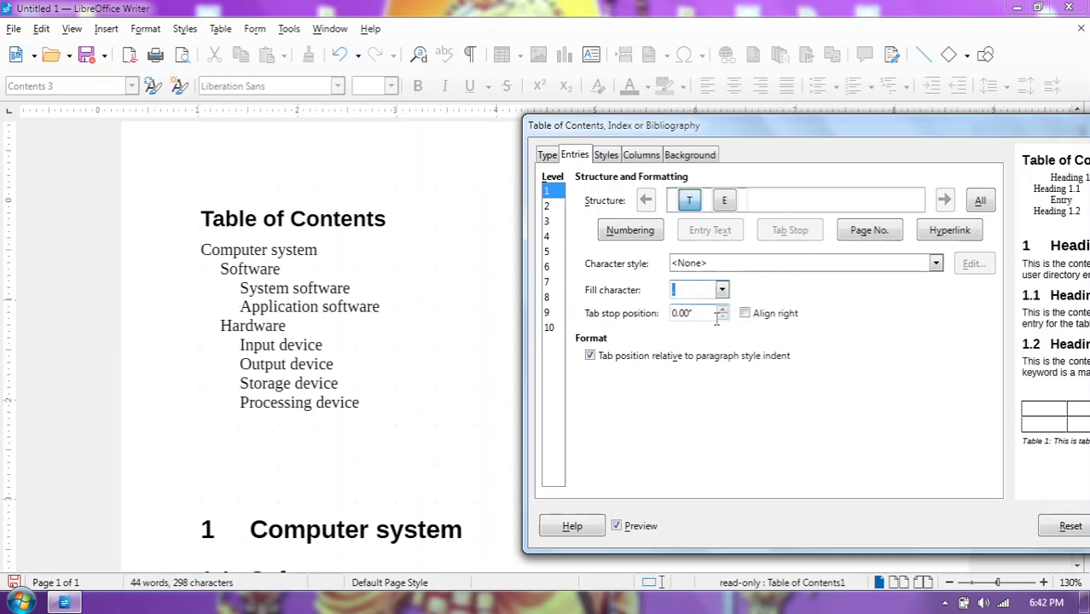
left_click(744, 313)
left_click(977, 203)
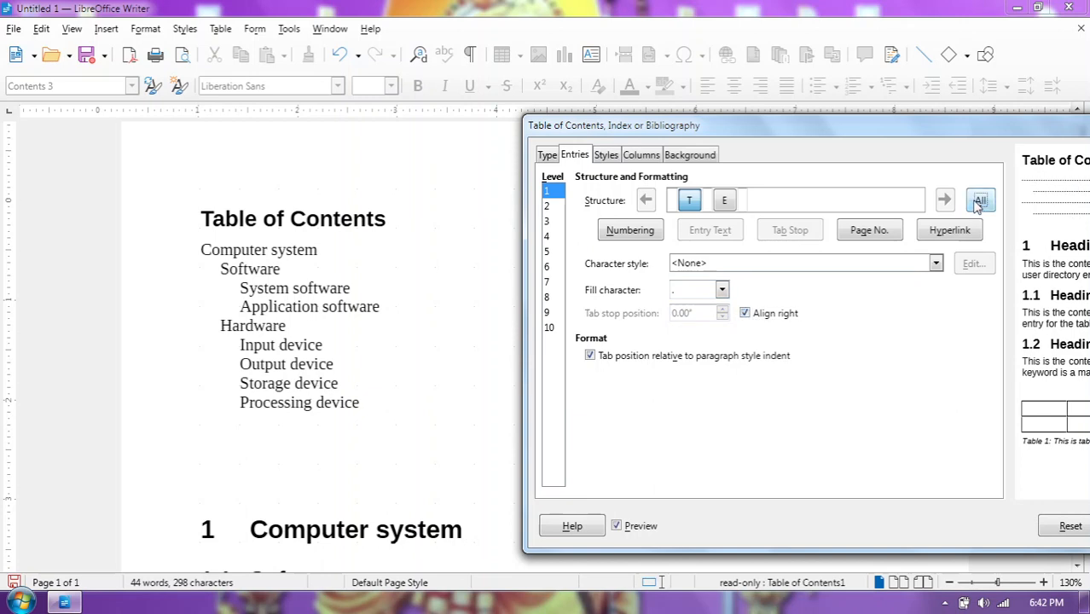
left_click_drag(964, 139, 845, 139)
left_click(1028, 525)
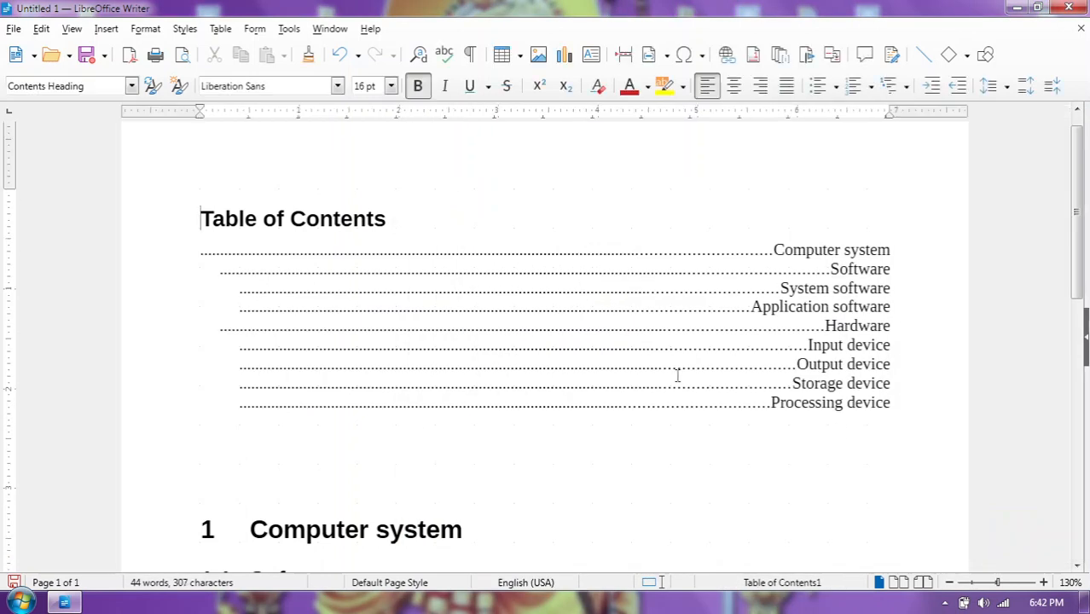
Remove the tab stop preceding the entry text from the Level 1 structure, apply the removal to all levels and confirm
right_click(650, 322)
left_click(687, 424)
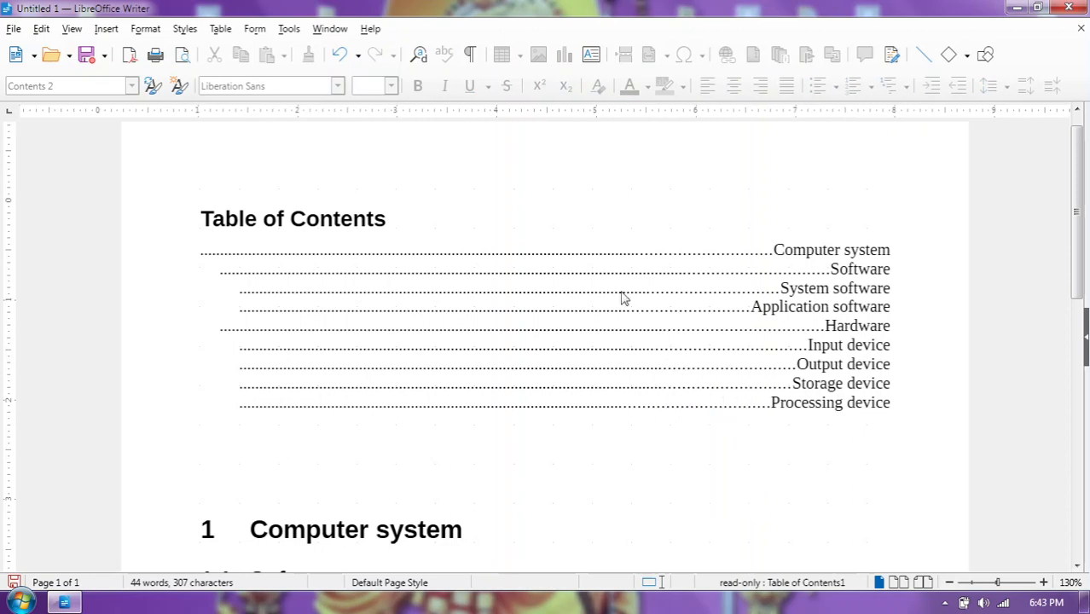
left_click_drag(556, 101, 764, 384)
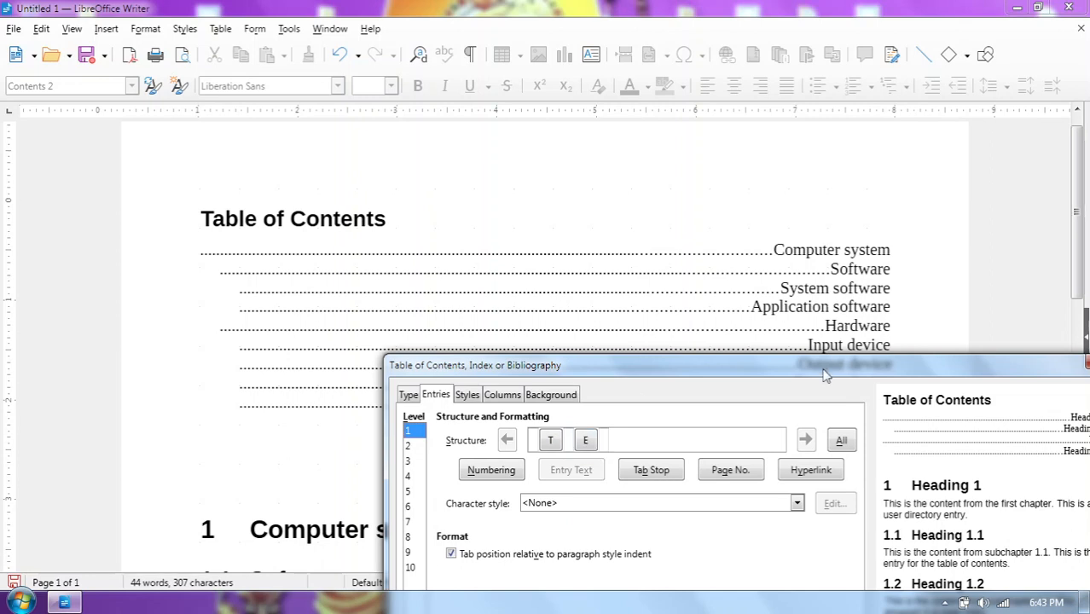
left_click_drag(827, 372, 831, 244)
left_click(555, 313)
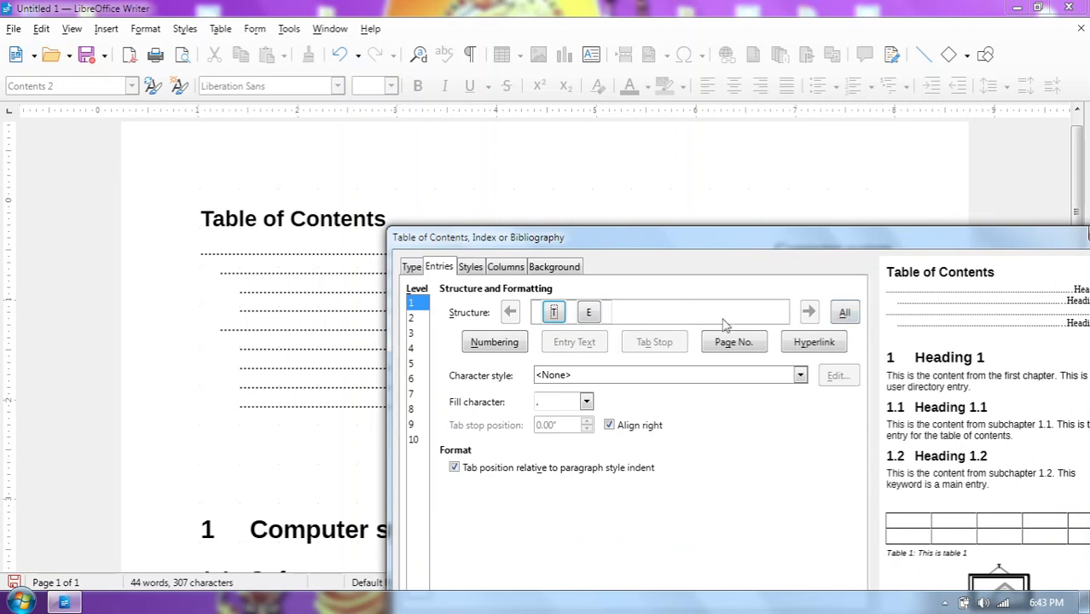
key("Delete")
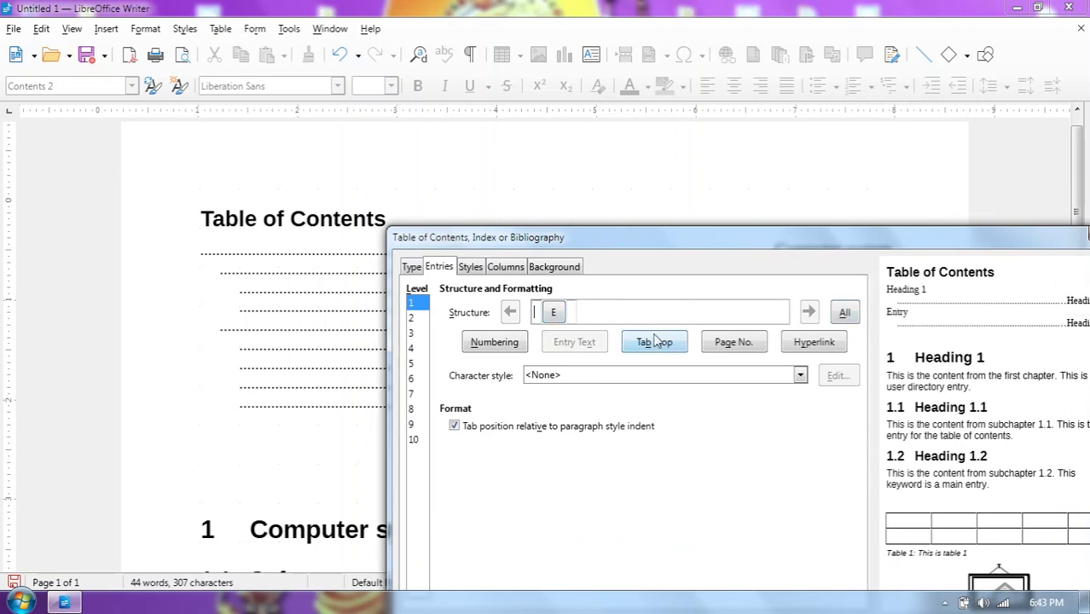
left_click(844, 313)
left_click_drag(840, 247, 792, 105)
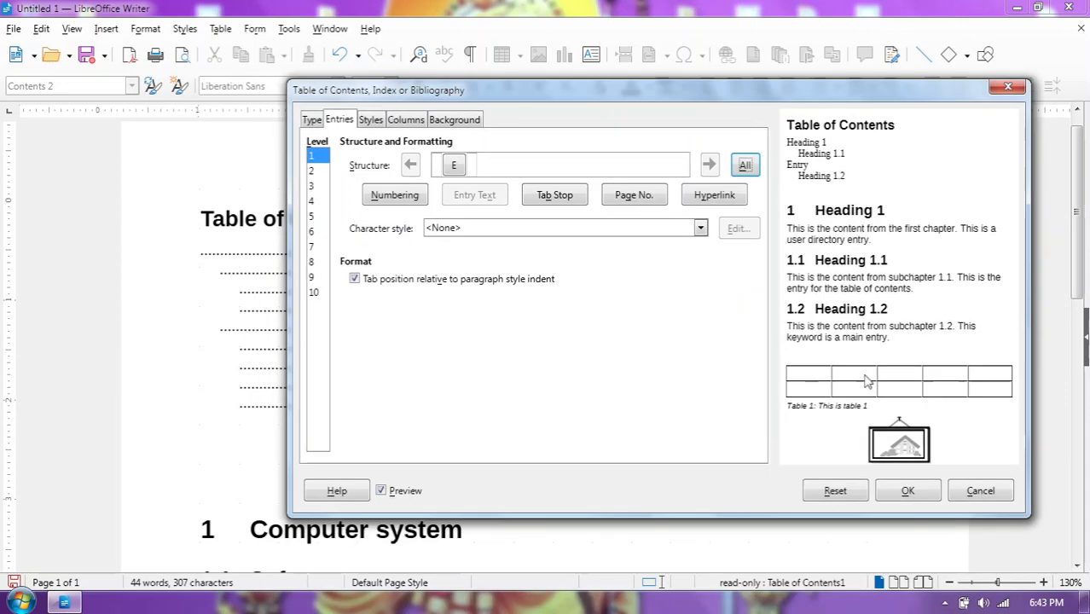
left_click(905, 491)
Add a right-aligned tab stop with "-" fill after the entry text in the Level 1 structure, apply it to all levels and confirm
right_click(417, 295)
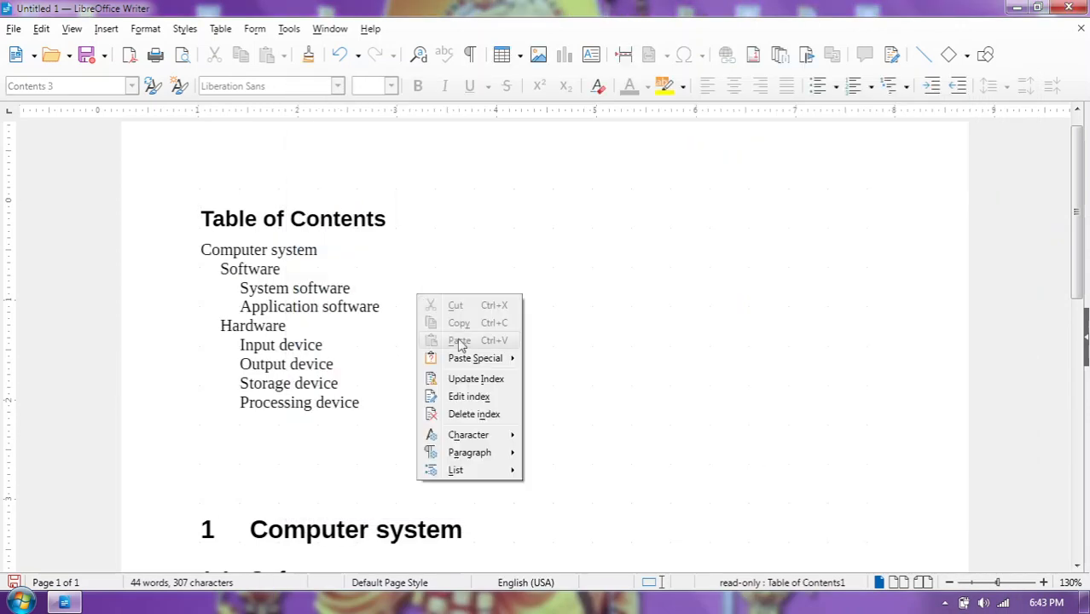
left_click(469, 397)
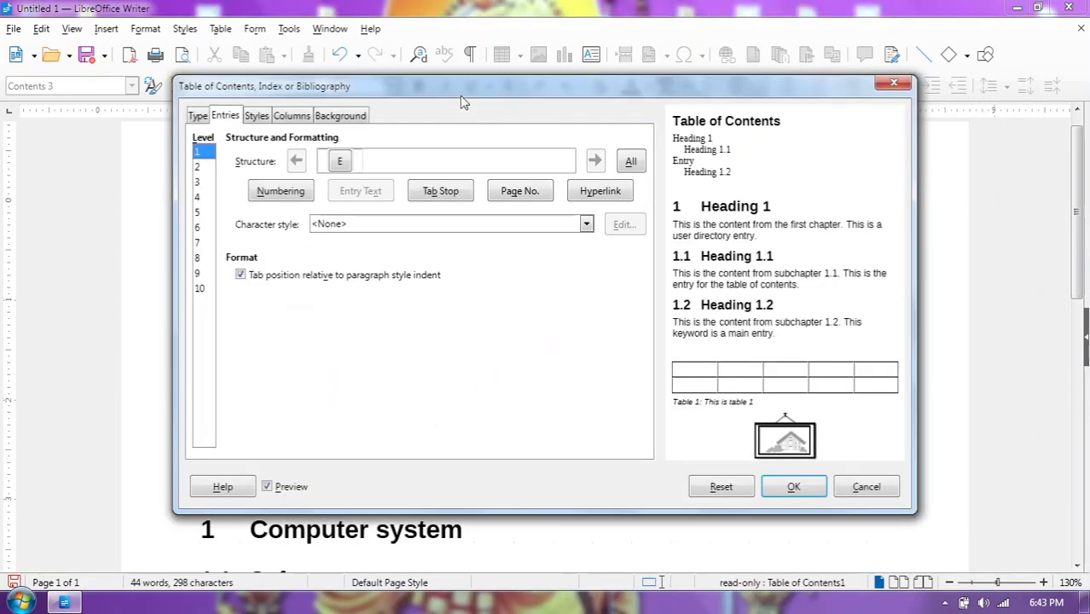
left_click_drag(460, 92, 743, 92)
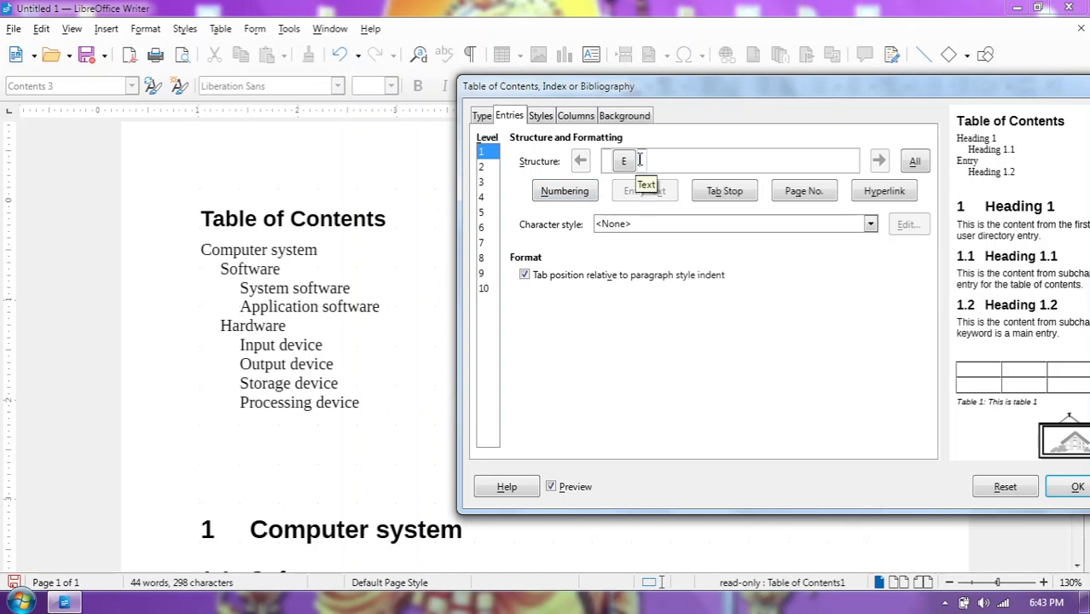
left_click(717, 191)
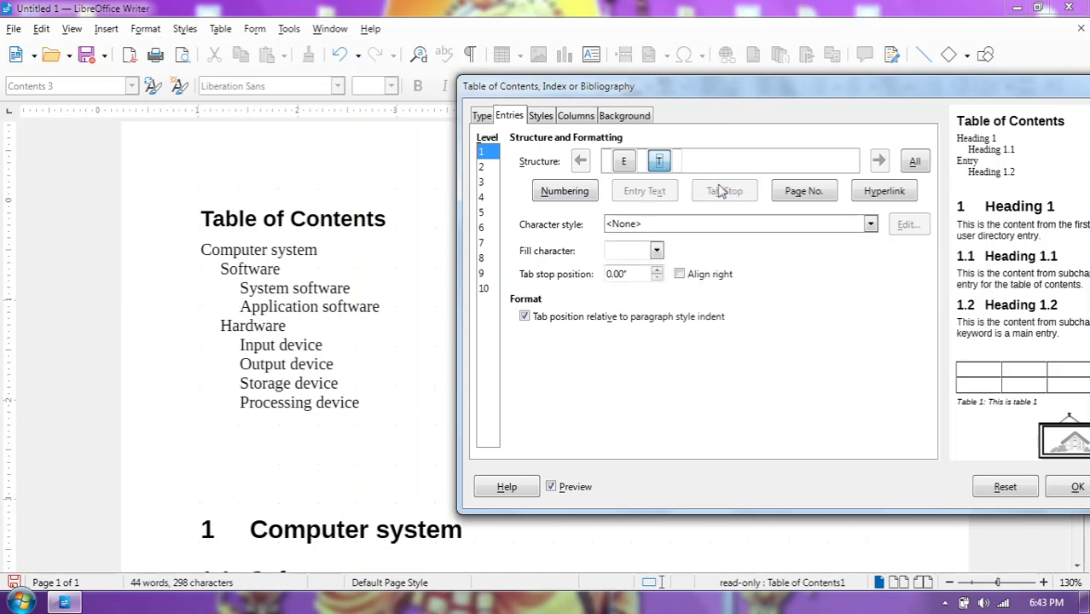
left_click(656, 250)
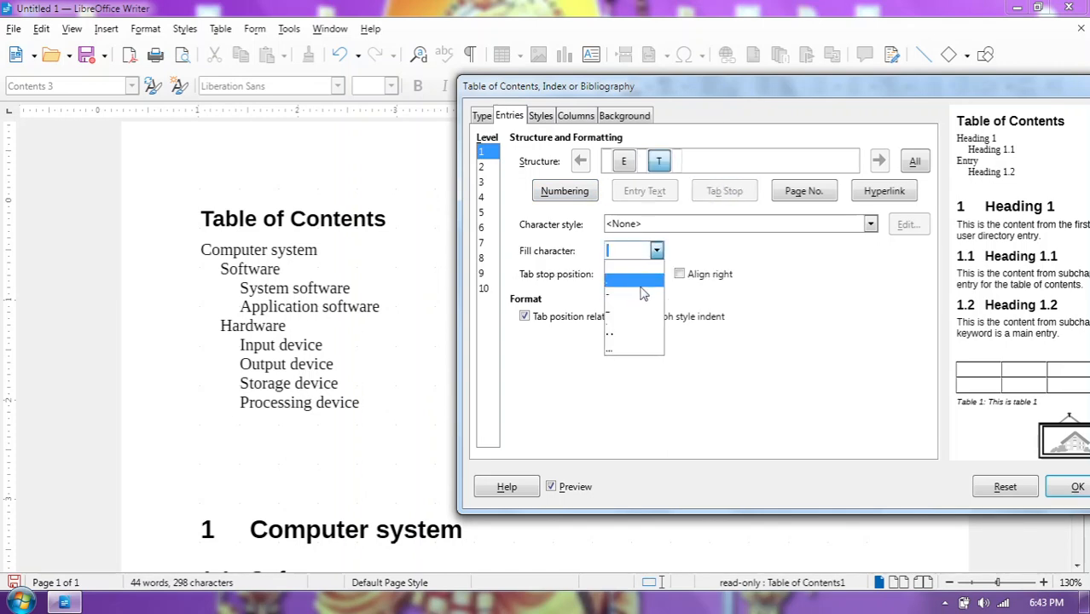
left_click(642, 289)
left_click(679, 273)
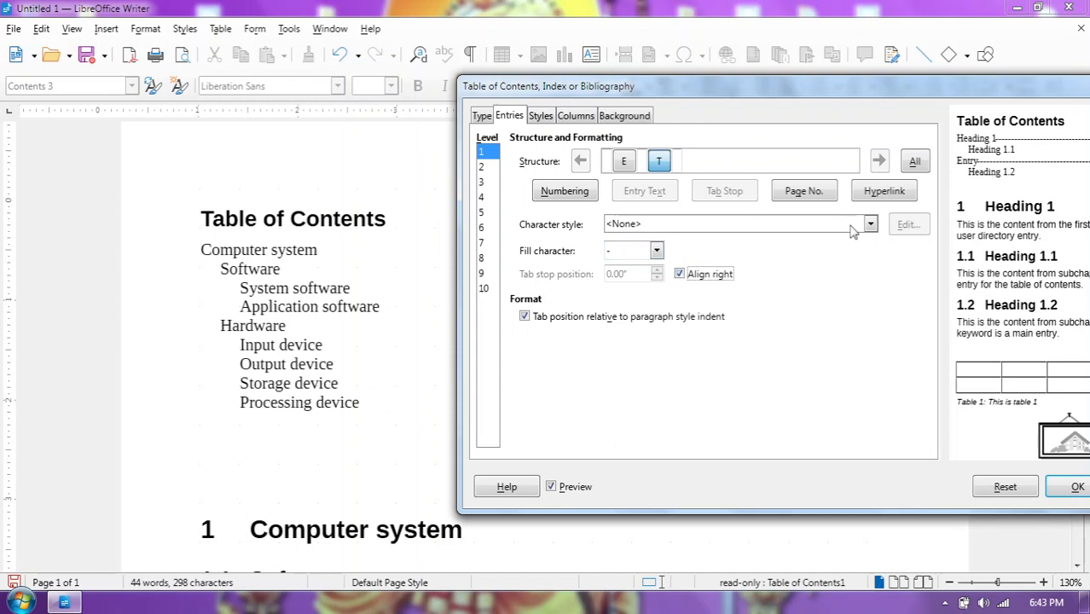
left_click(914, 161)
left_click(1057, 487)
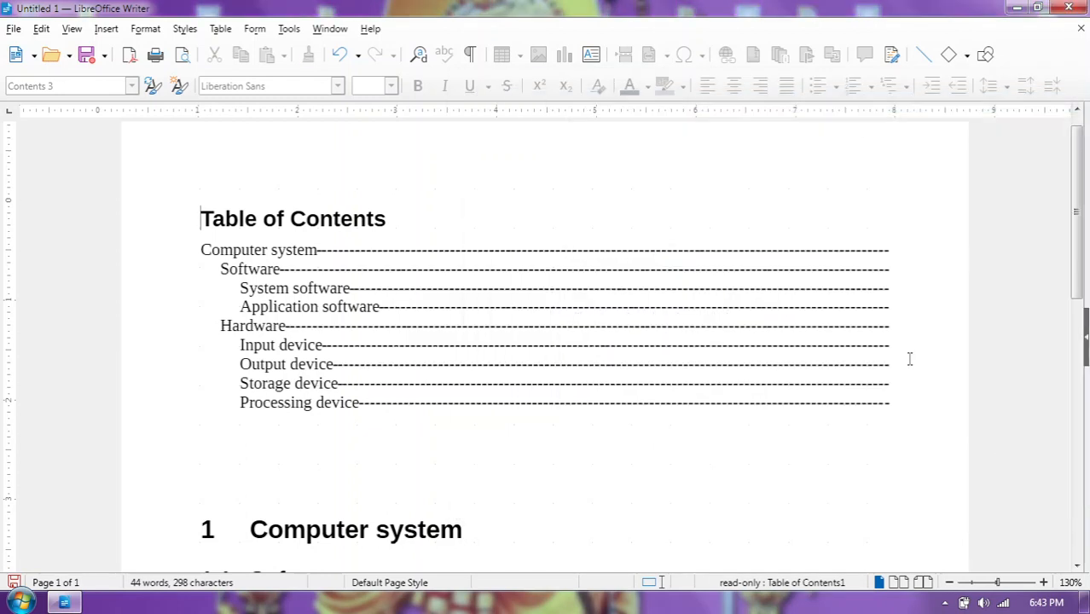
Add the page number element after the tab stop in the Level 1 structure, apply it to all levels and confirm
right_click(608, 301)
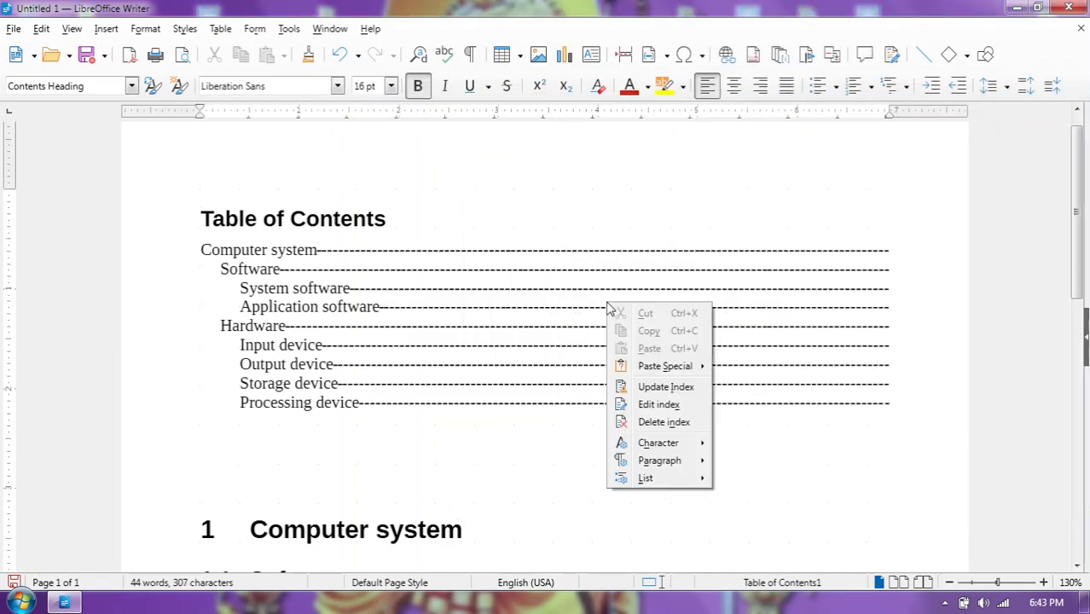
left_click(659, 406)
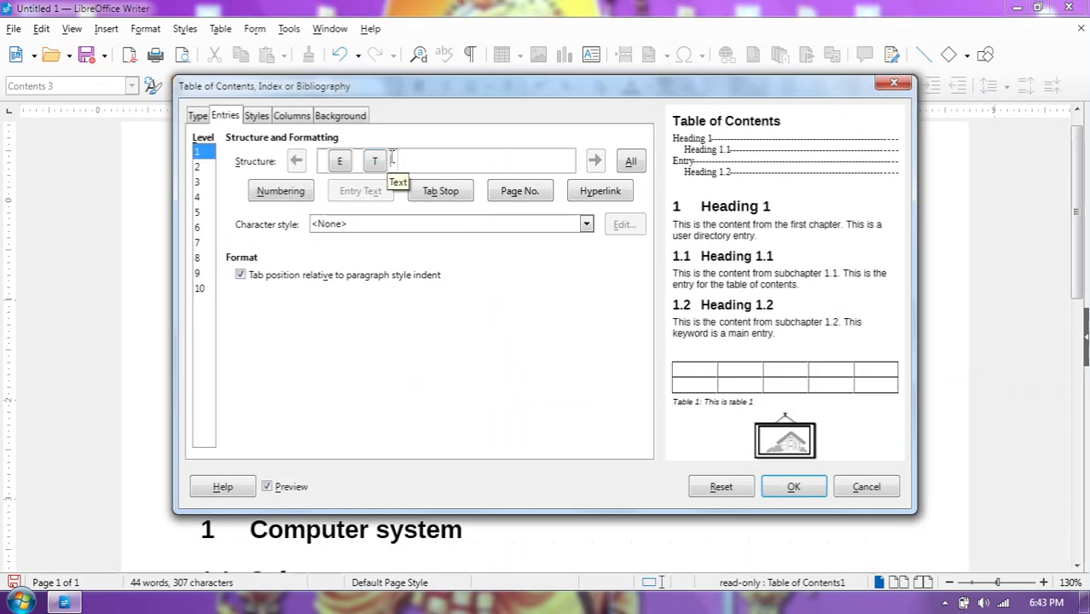
left_click(508, 194)
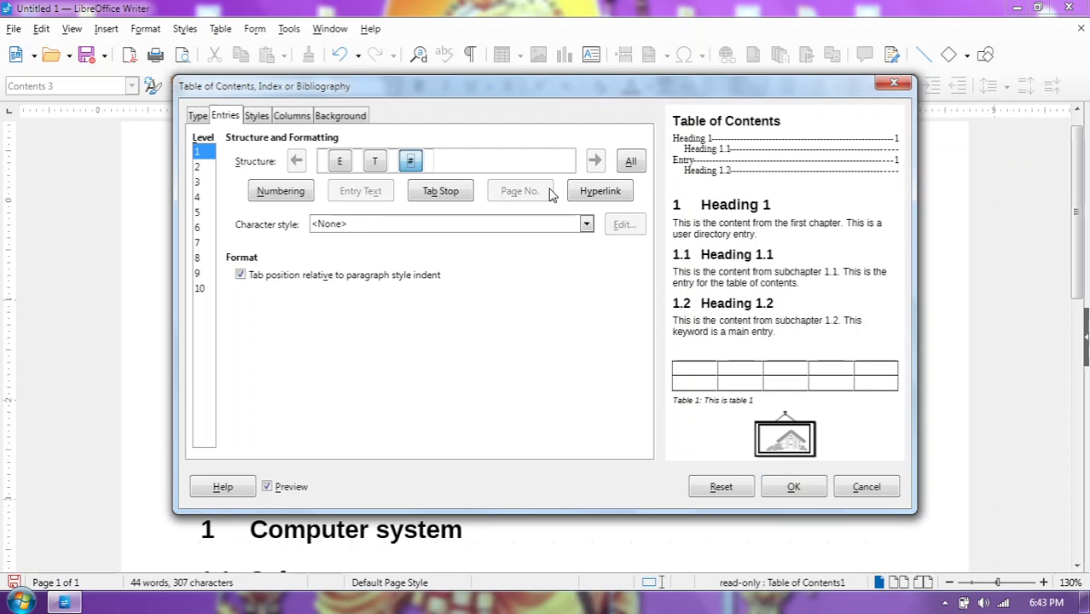
left_click(630, 161)
left_click(793, 487)
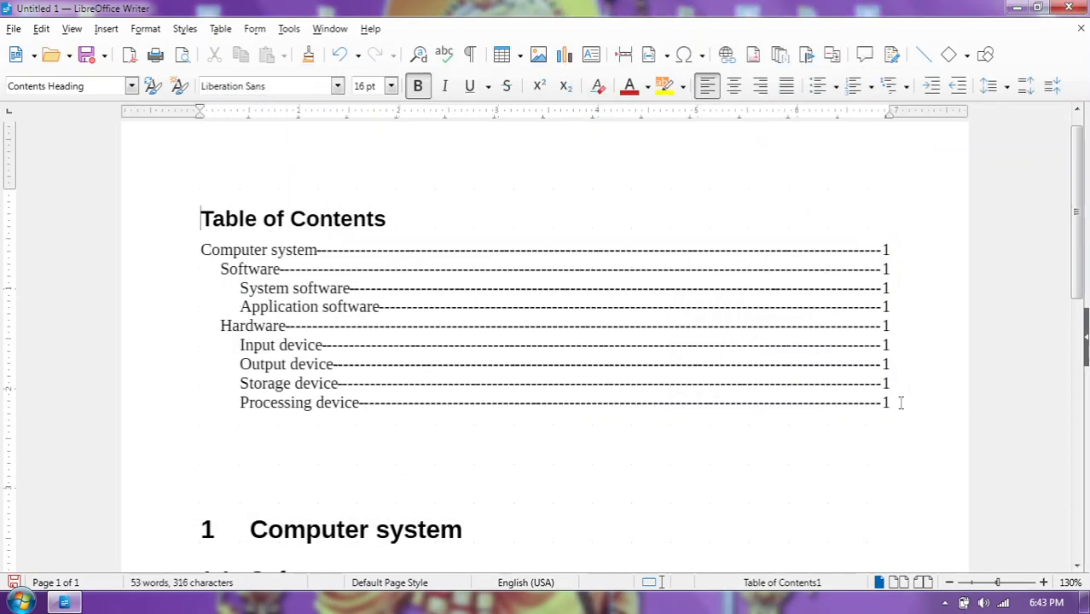
Insert the numbering element before the entry text in the Level 1 structure, apply it to all levels and confirm
right_click(635, 316)
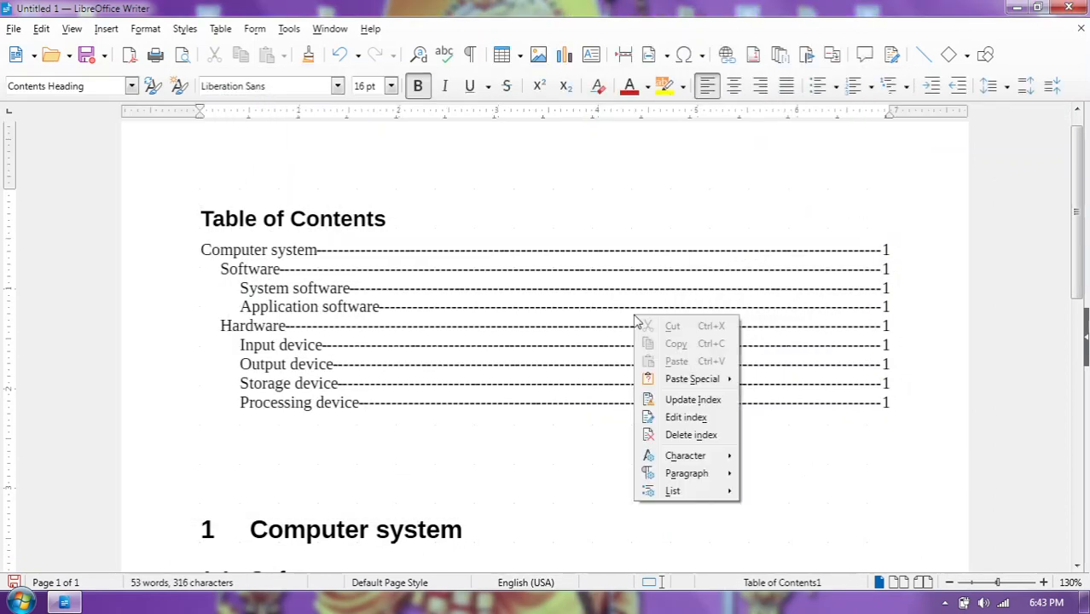
left_click(686, 417)
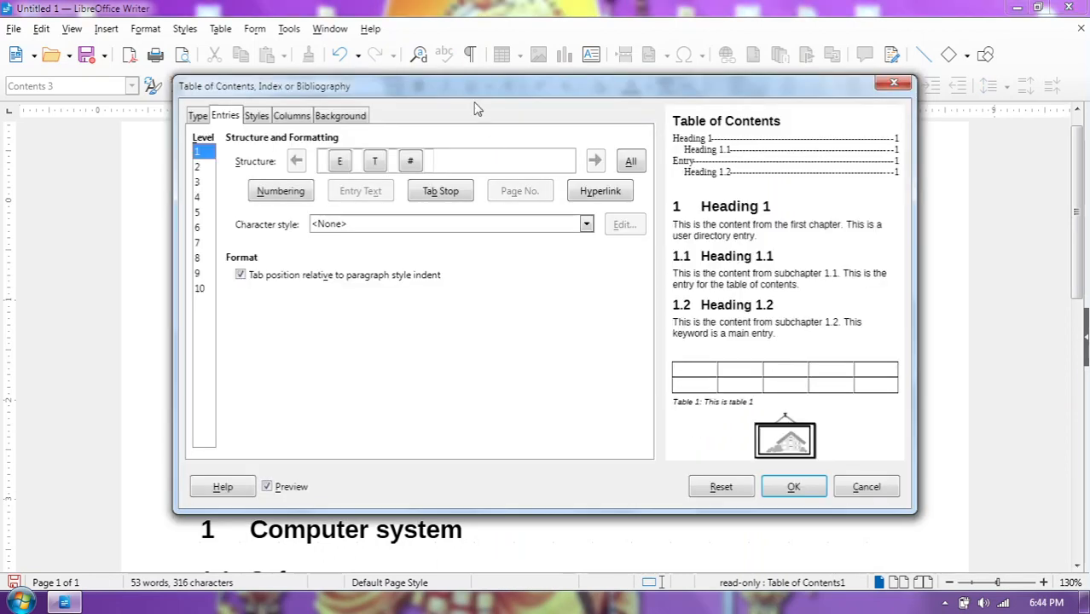
left_click_drag(476, 92, 788, 149)
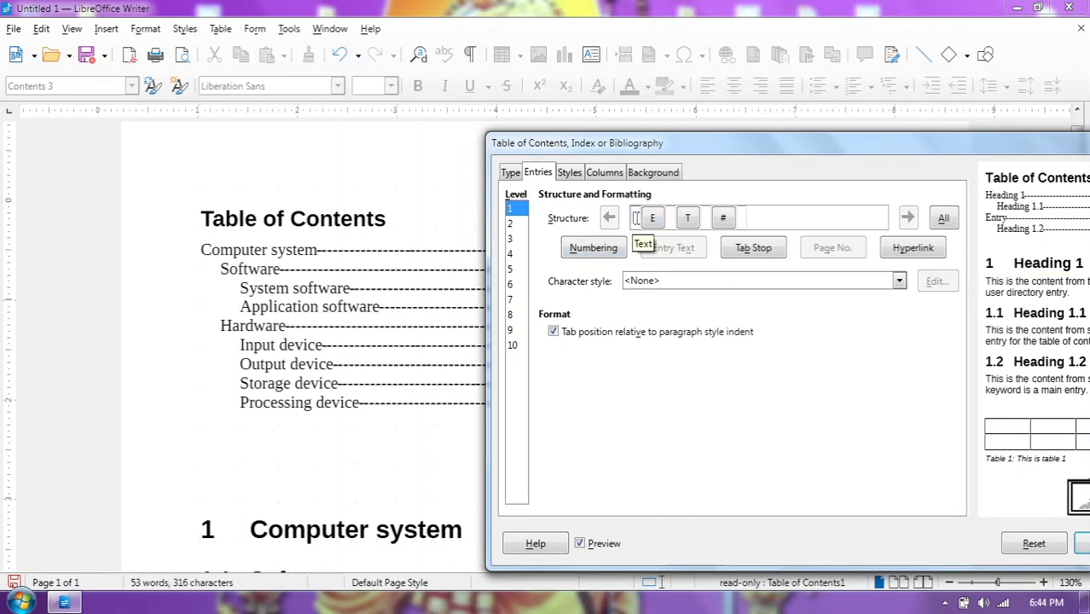
left_click(590, 246)
left_click(943, 217)
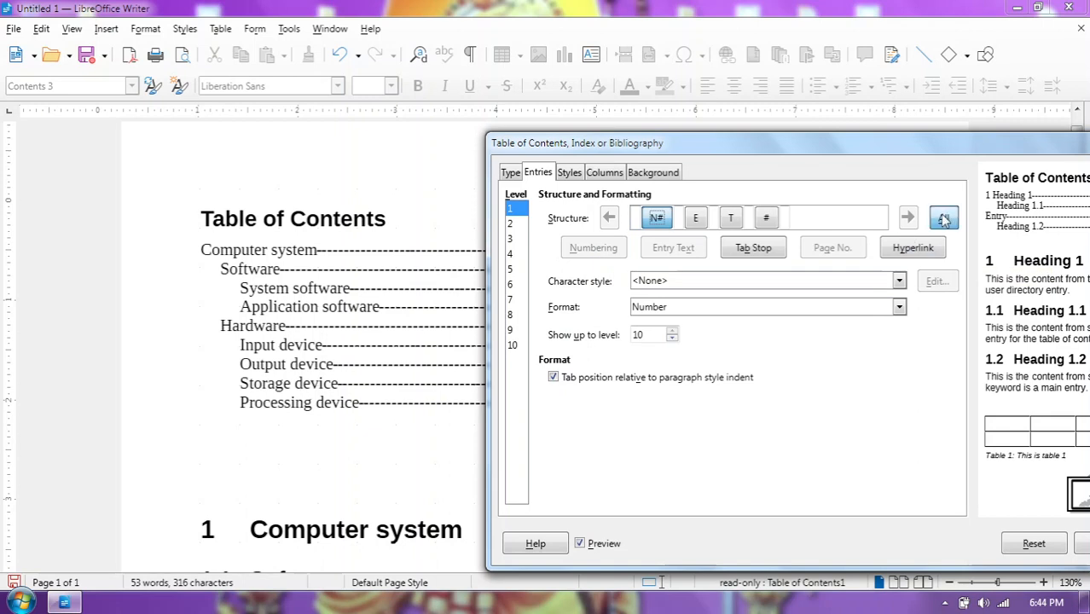
left_click(1080, 543)
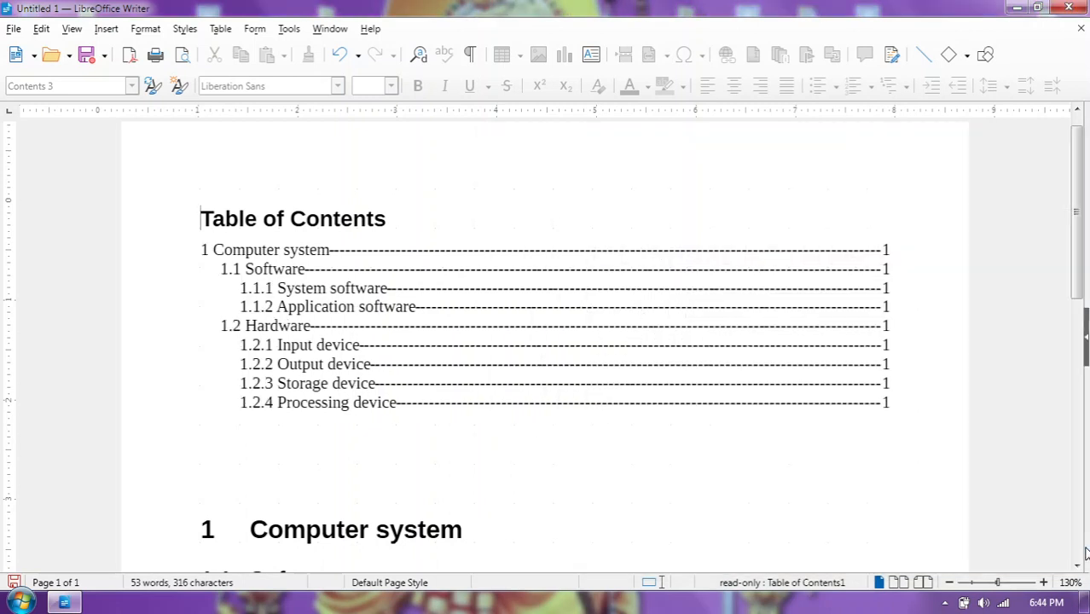
Insert a hyperlink start before the numbering and a hyperlink end after it in the Level 1 entry structure, and confirm
right_click(635, 325)
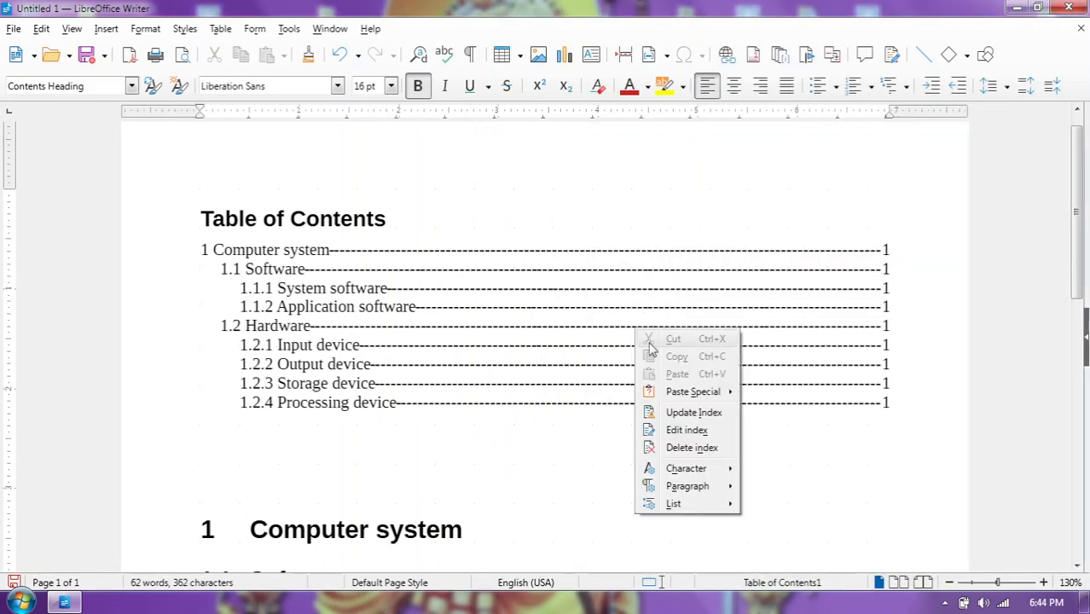
left_click(589, 247)
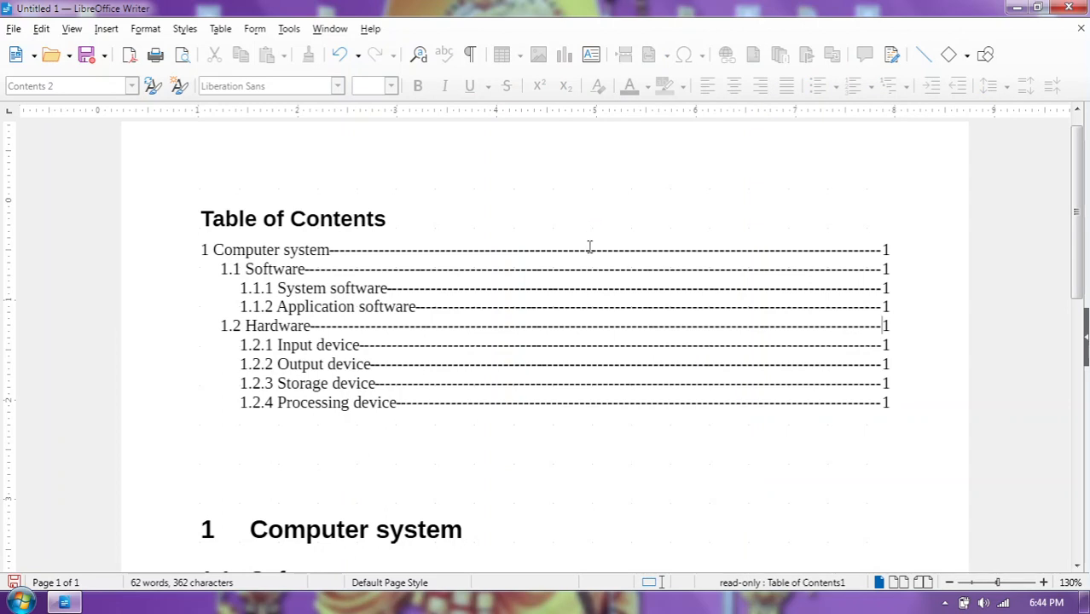
right_click(678, 325)
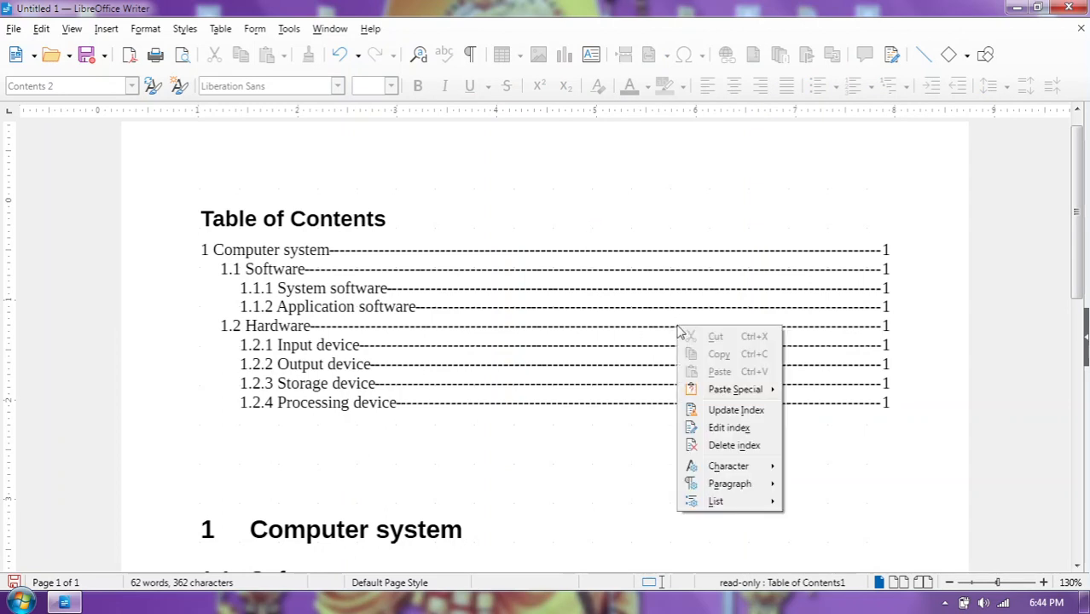
left_click(725, 428)
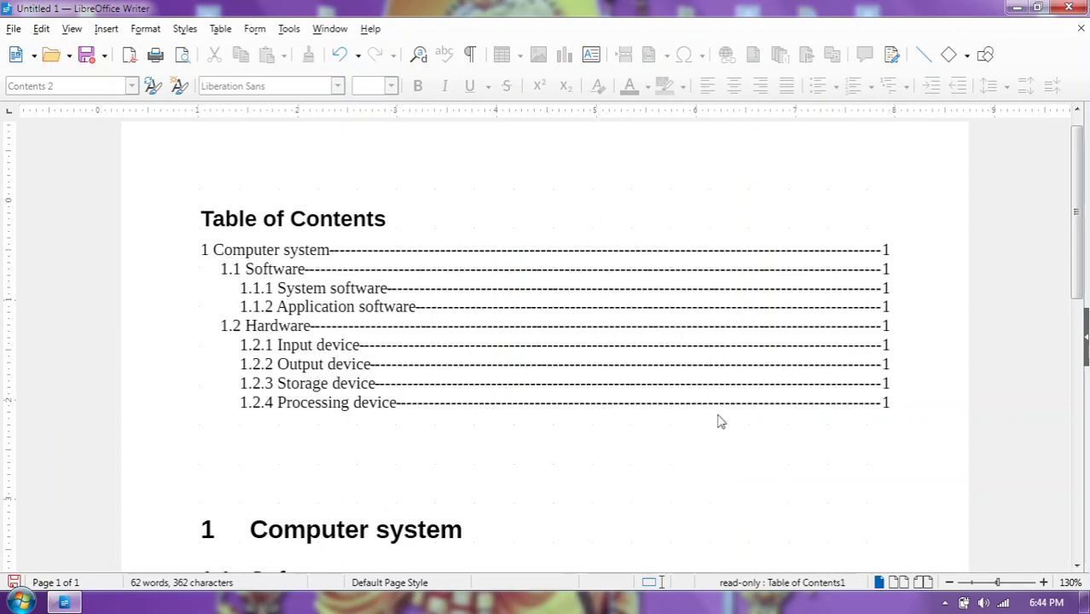
left_click_drag(564, 90, 848, 127)
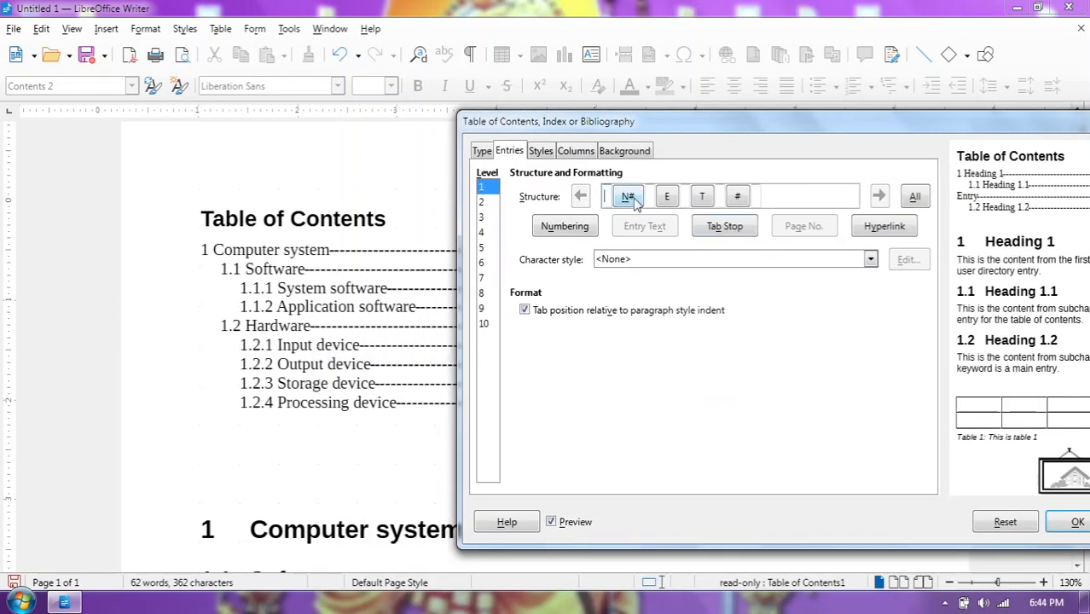
left_click(884, 226)
left_click(692, 196)
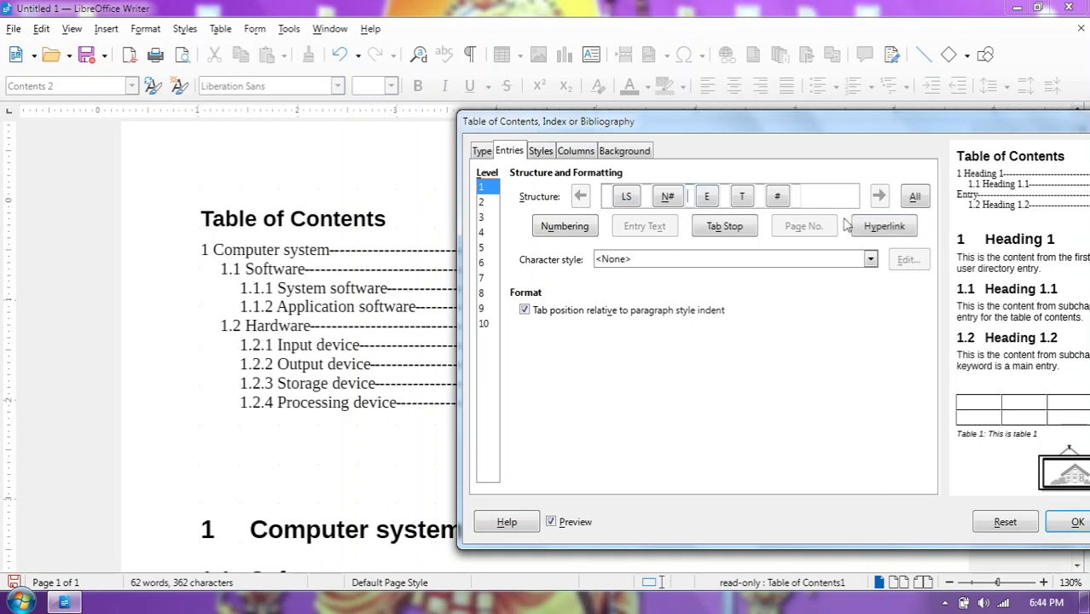
left_click(878, 227)
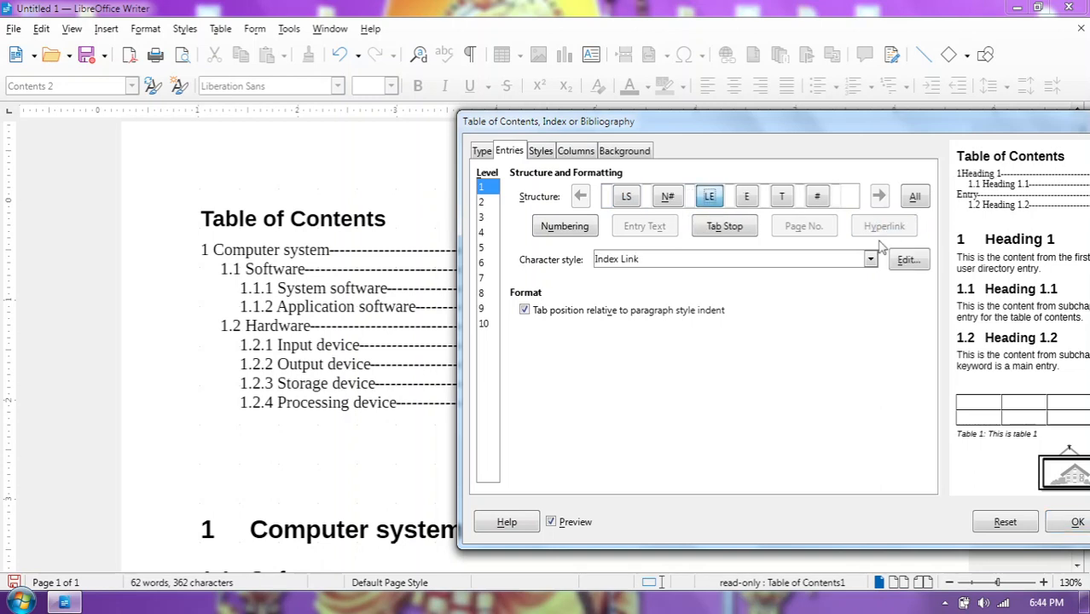
left_click_drag(893, 130, 783, 98)
left_click(963, 488)
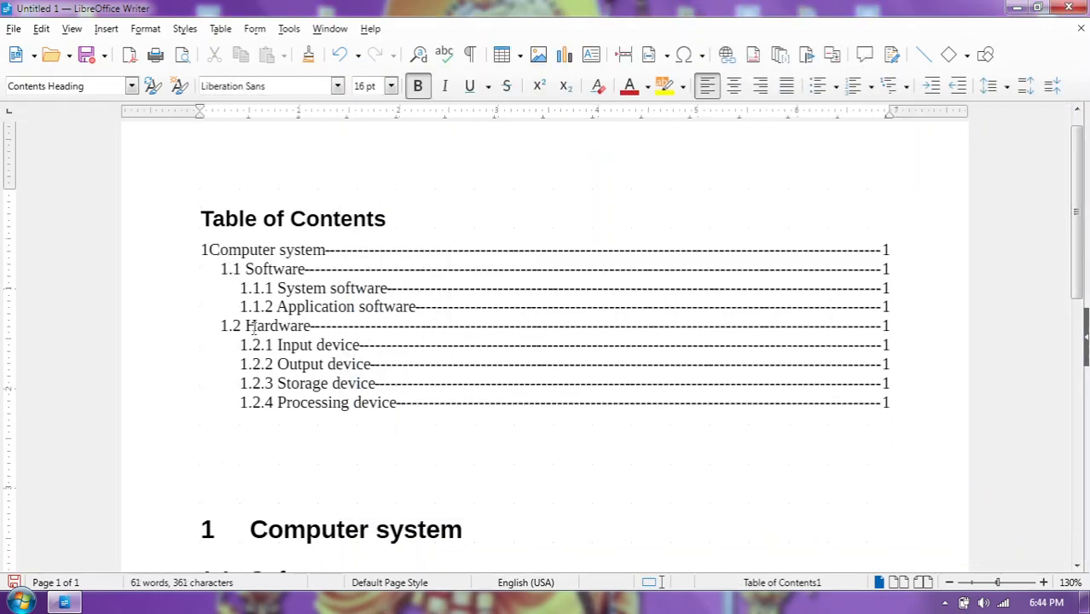
Apply the Level 1 structure with the hyperlinked numbering to all levels of the table of contents and confirm
right_click(504, 299)
left_click(555, 399)
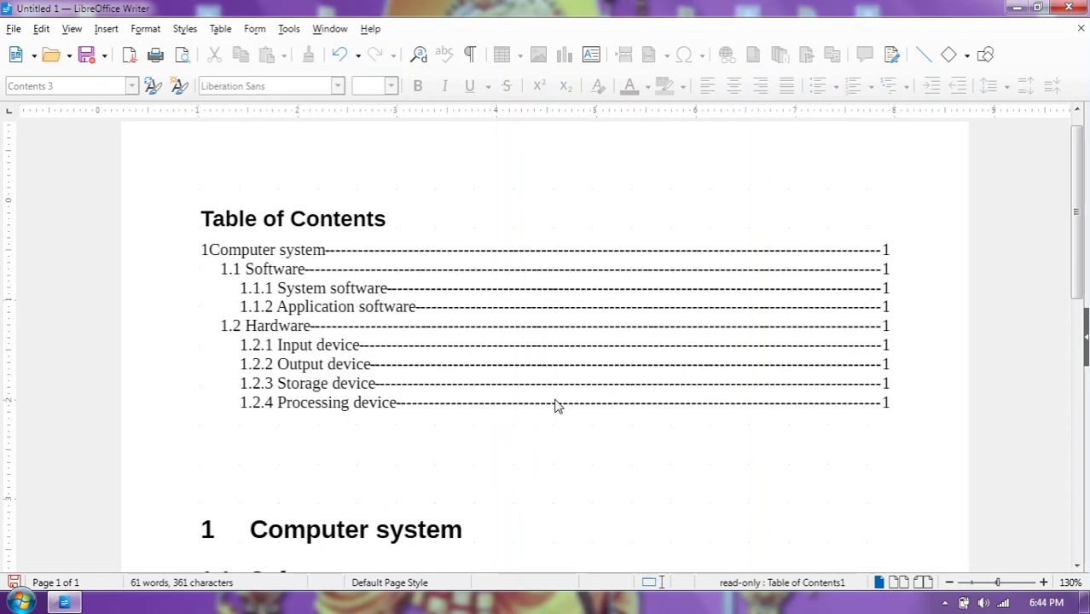
left_click(630, 161)
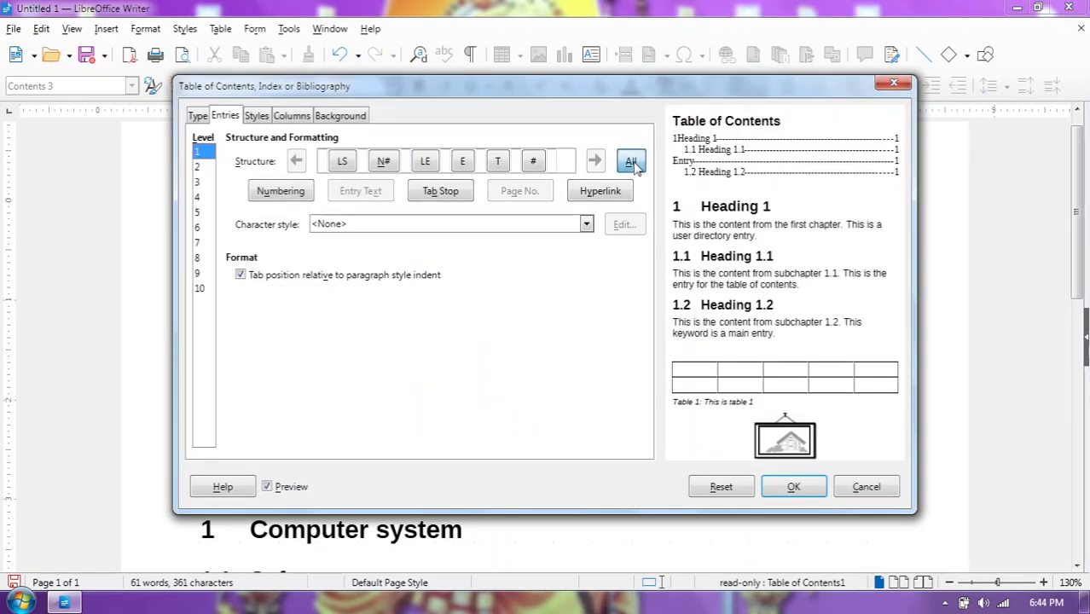
left_click(800, 485)
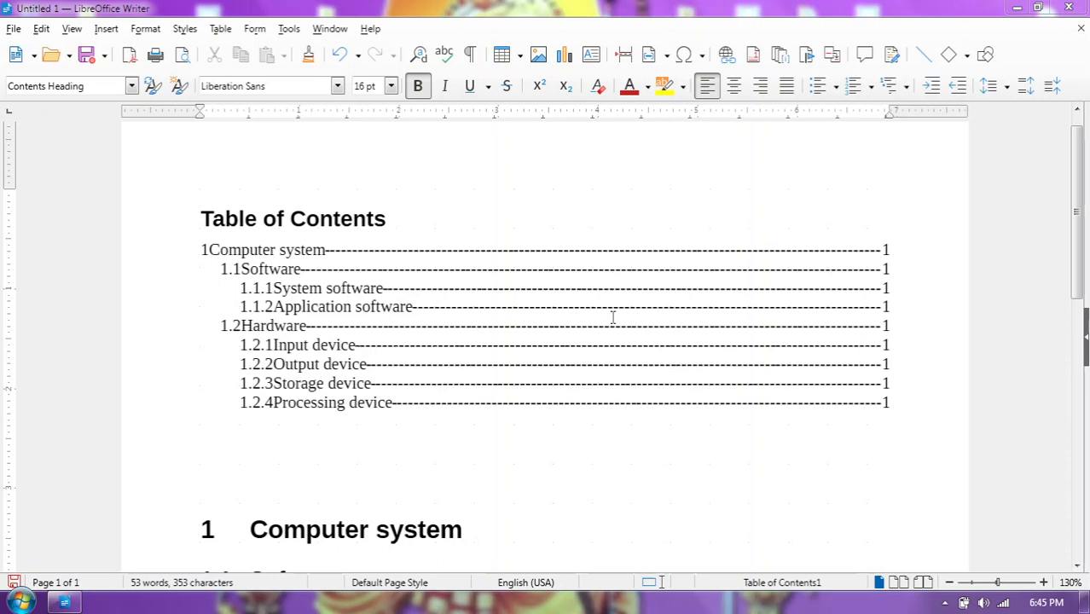
left_click(255, 288)
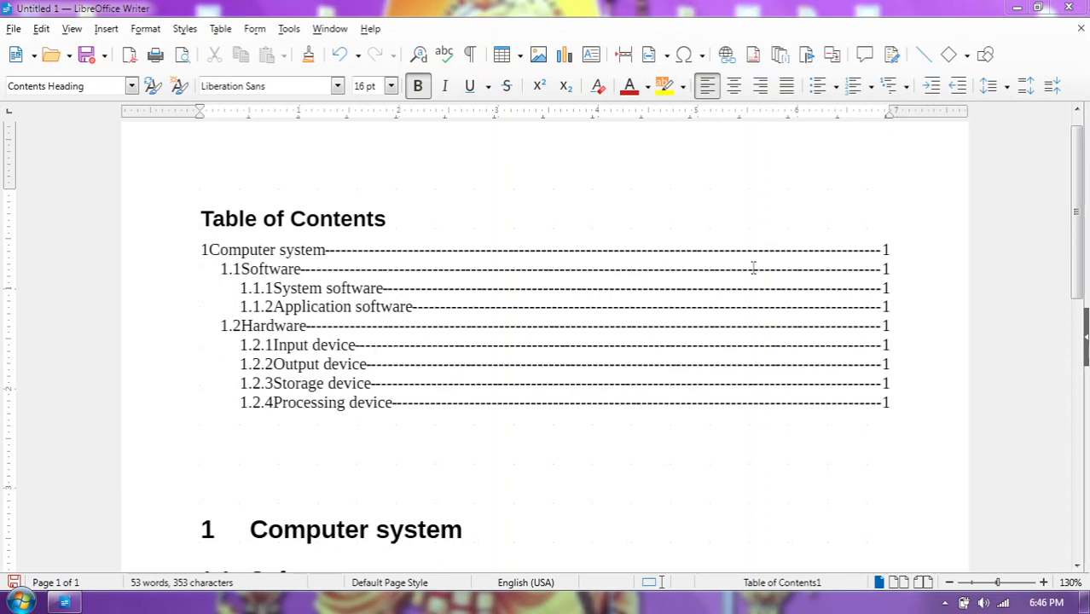
Move the hyperlink end from after the numbering to after the page number in Level 1, apply it to all levels and confirm
right_click(661, 279)
left_click(735, 382)
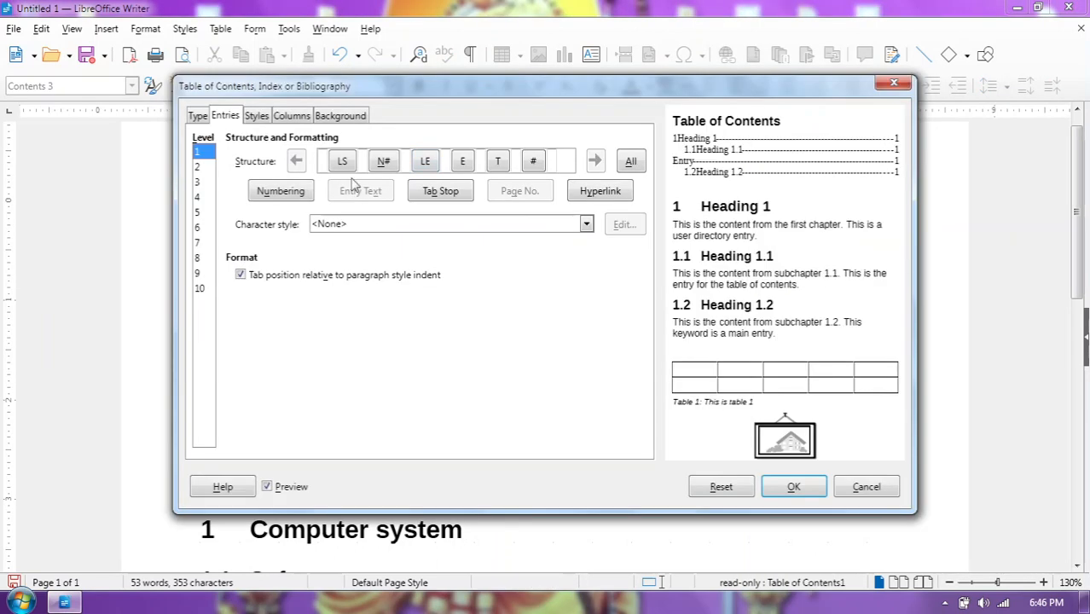
left_click(425, 162)
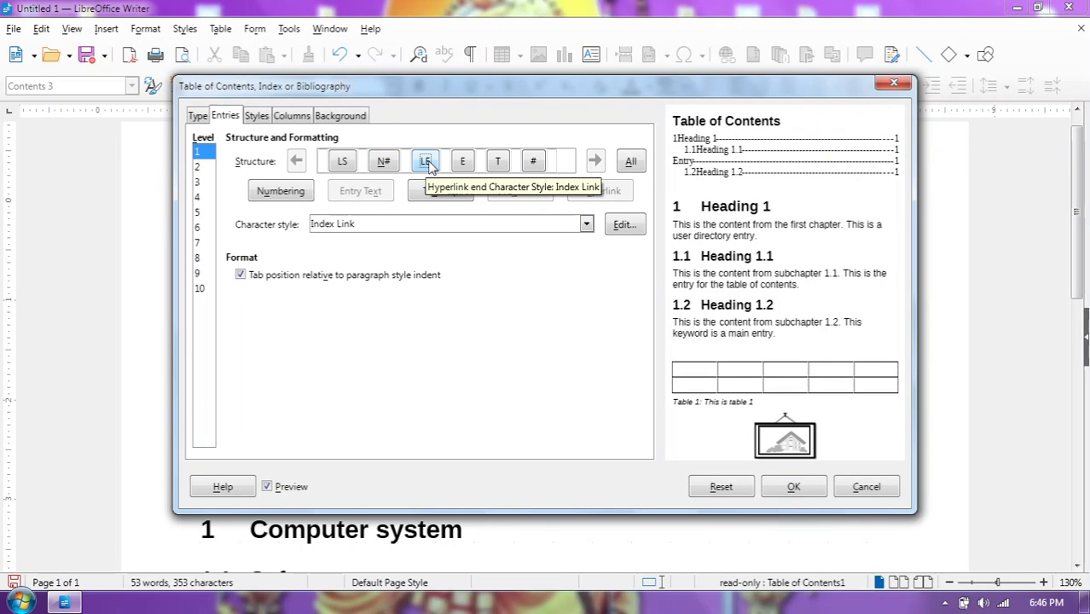
key("Delete")
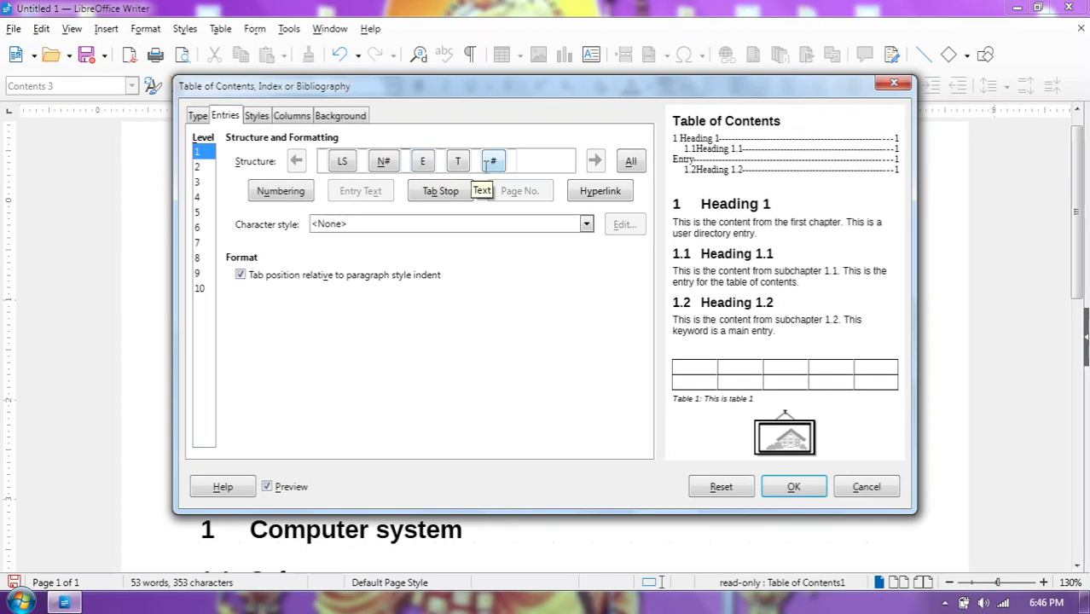
left_click(631, 162)
left_click(515, 161)
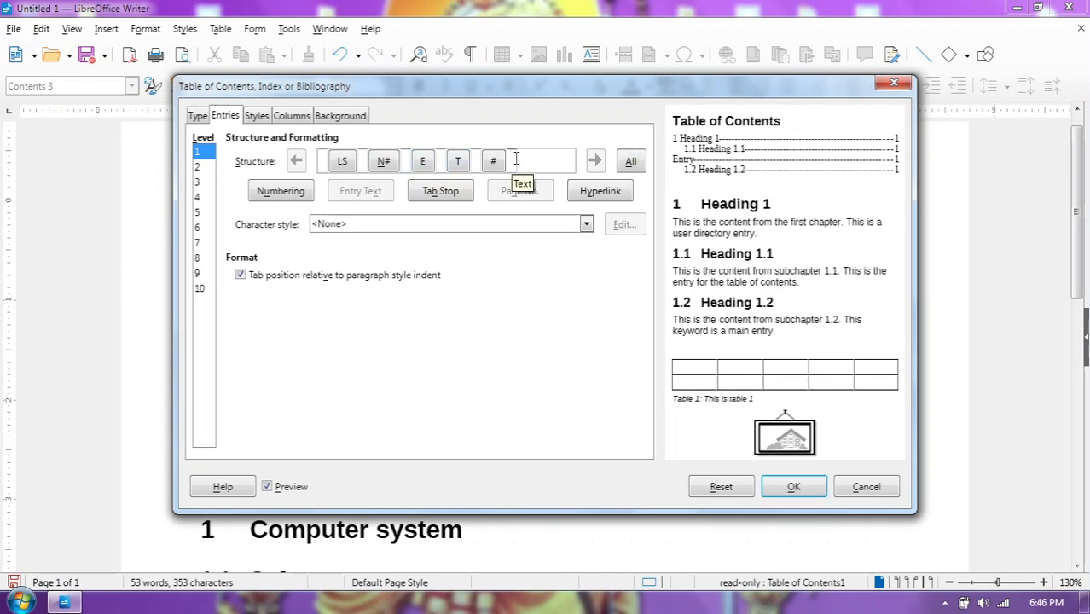
left_click(600, 193)
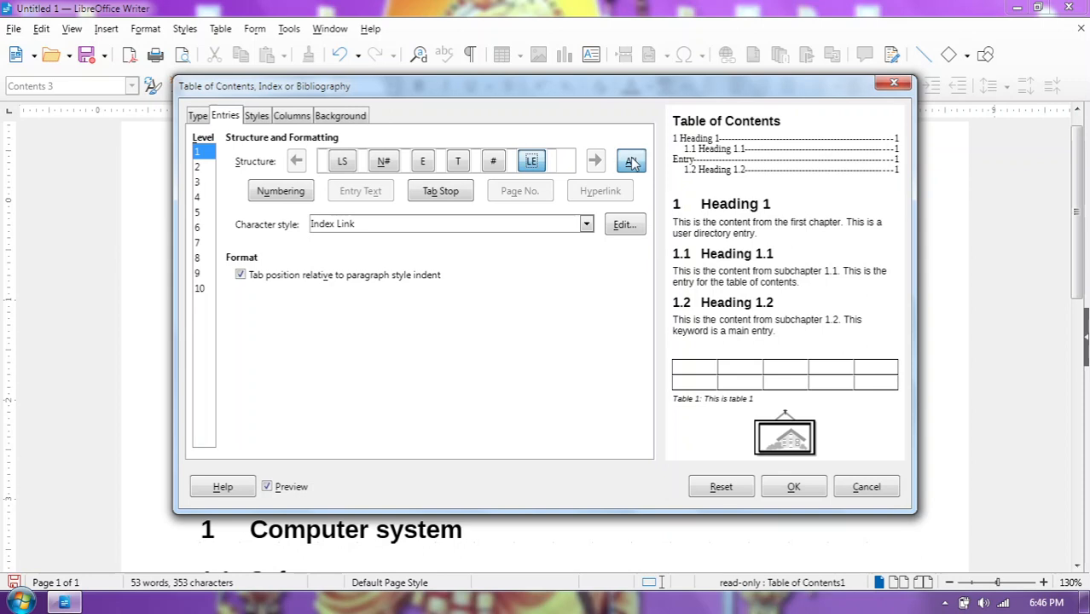
left_click(786, 484)
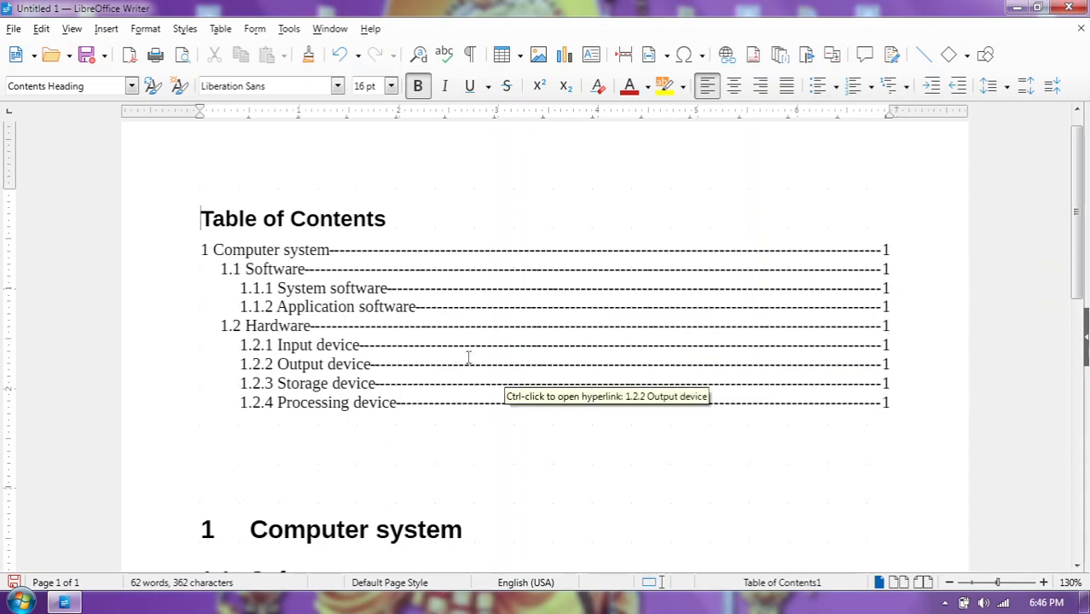
Add the text "Ch" followed by a space before the numbering element in the Level 1 entry structure only, and confirm
right_click(607, 305)
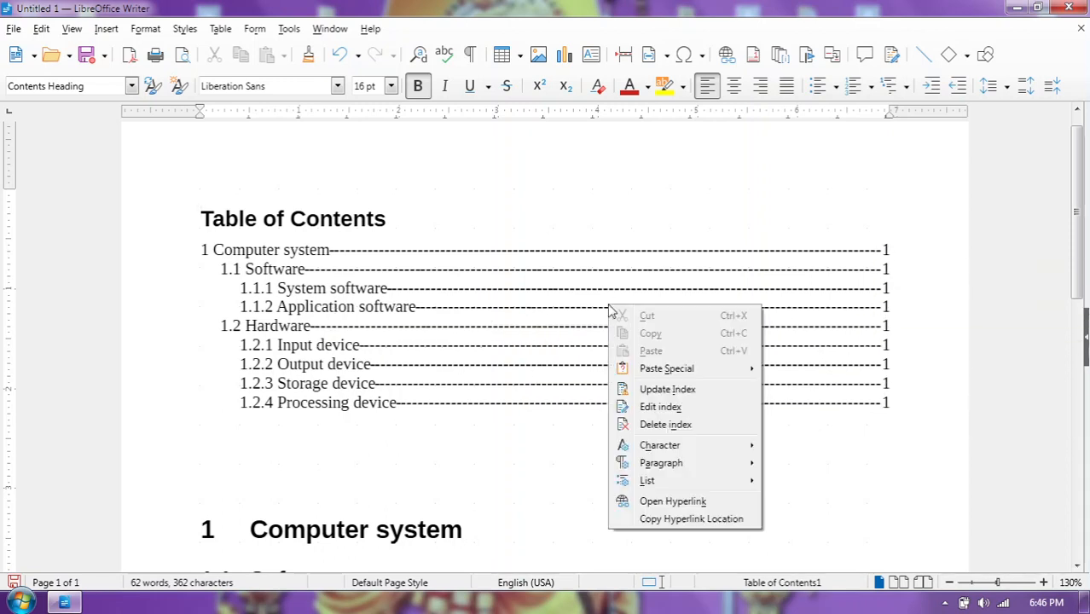
left_click(665, 408)
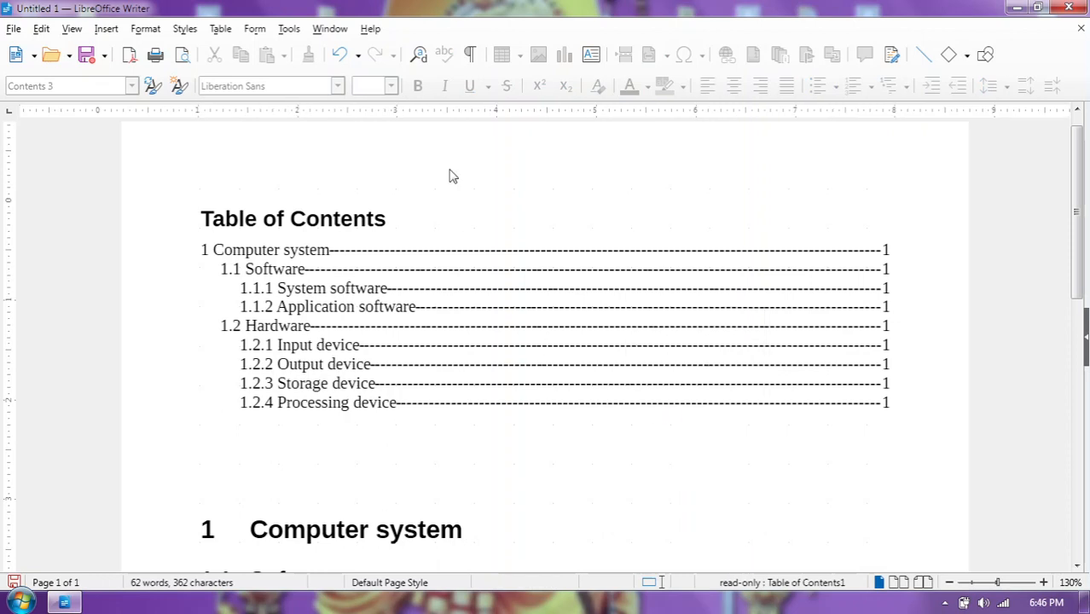
left_click_drag(480, 82, 795, 213)
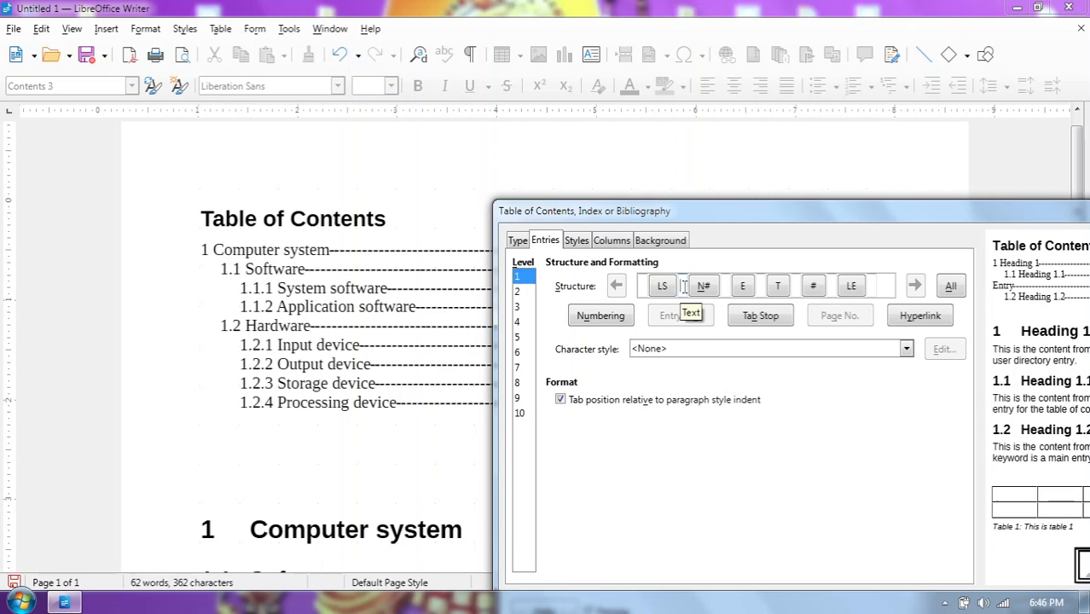
type("Ch")
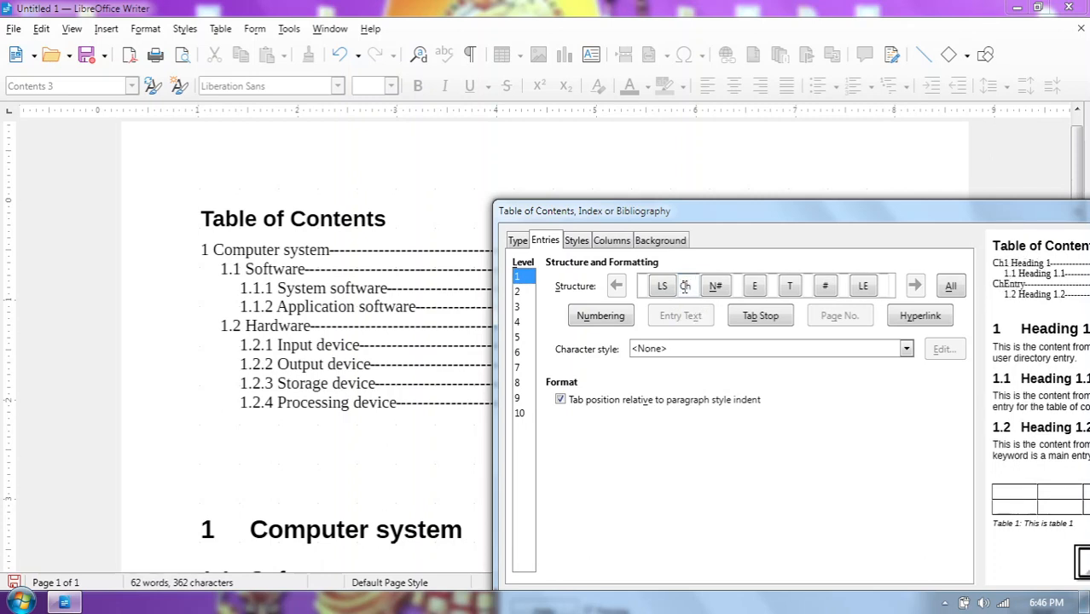
left_click_drag(784, 218, 733, 115)
left_click(1061, 507)
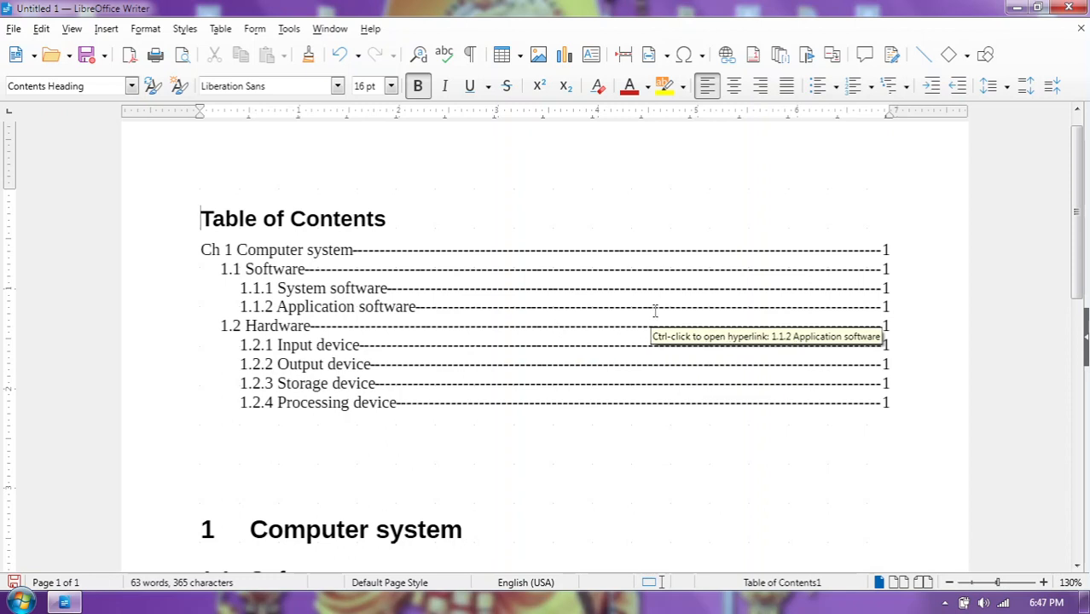
Place the cursor in the Computer system heading and show the Styles sidebar
left_click(430, 522)
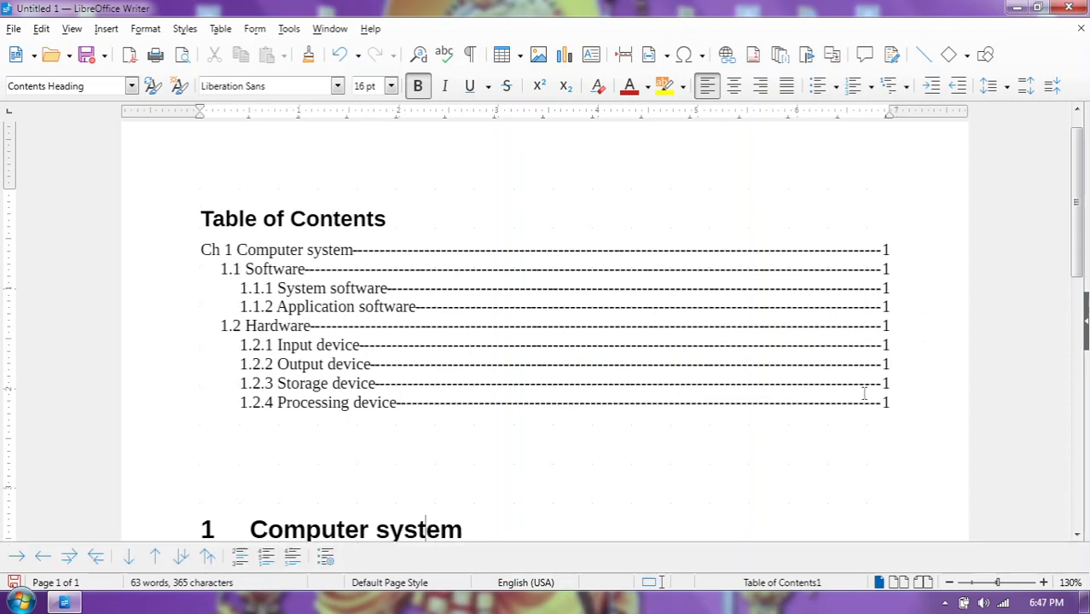
left_click(1084, 335)
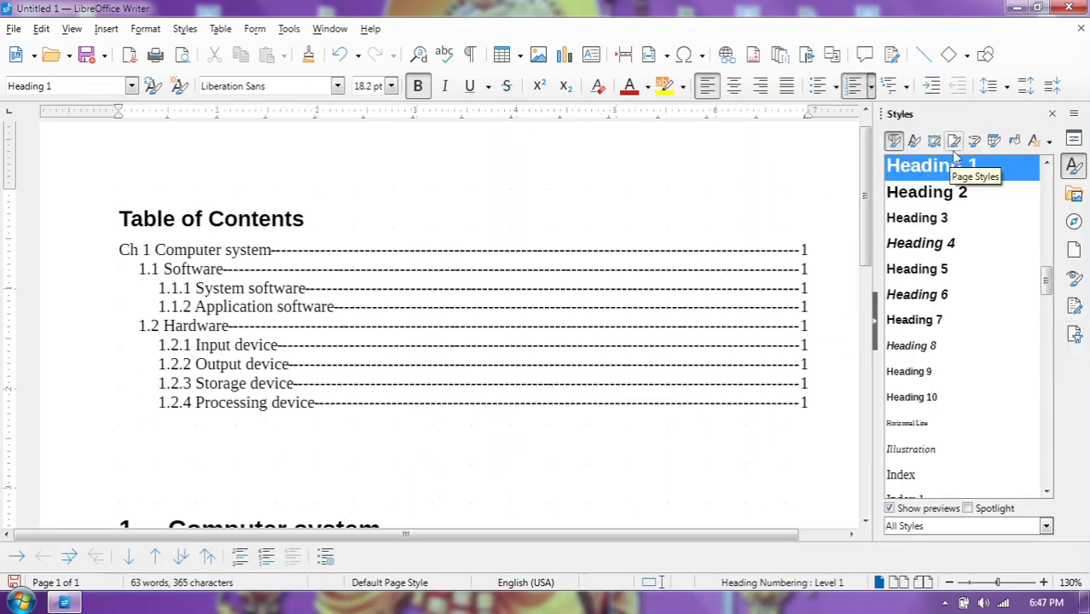
Follow the 1.2.4 Processing device hyperlink in the table of contents to its heading in the document
left_click_drag(866, 177, 868, 219)
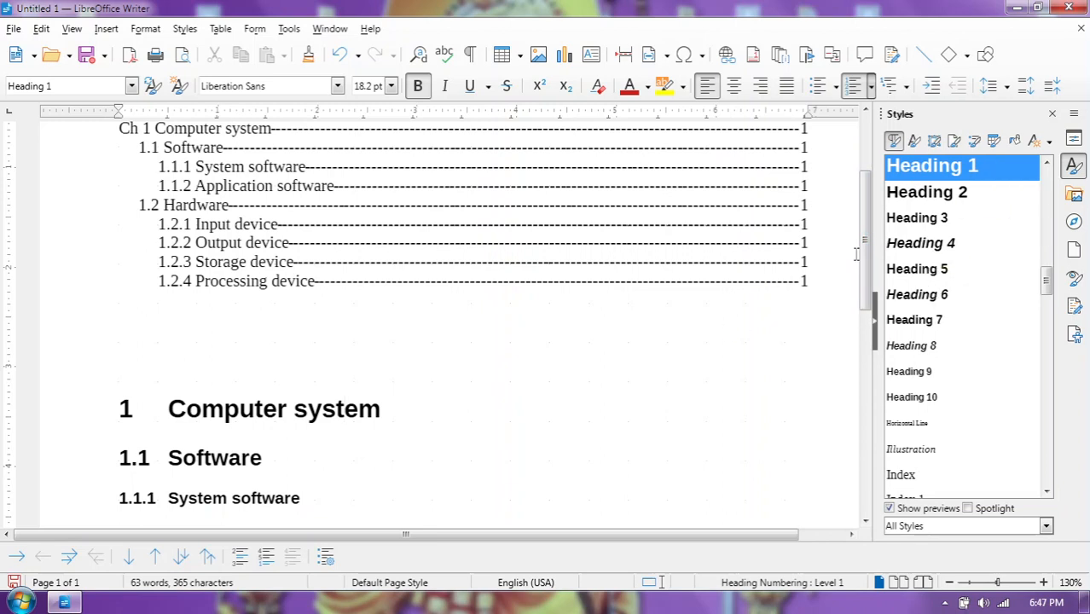
left_click_drag(866, 255, 870, 220)
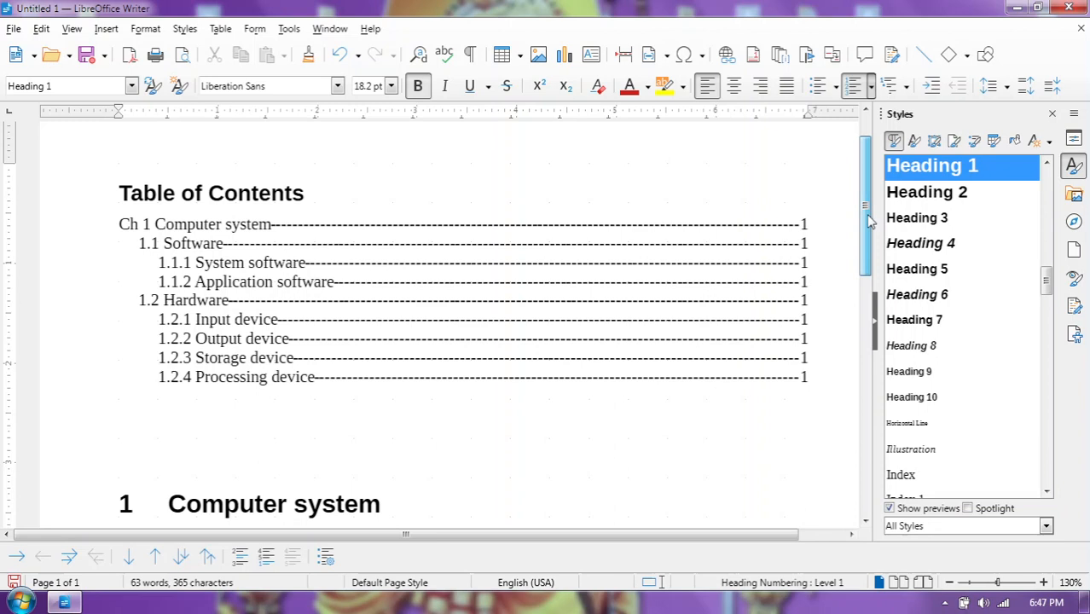
left_click_drag(870, 220, 868, 245)
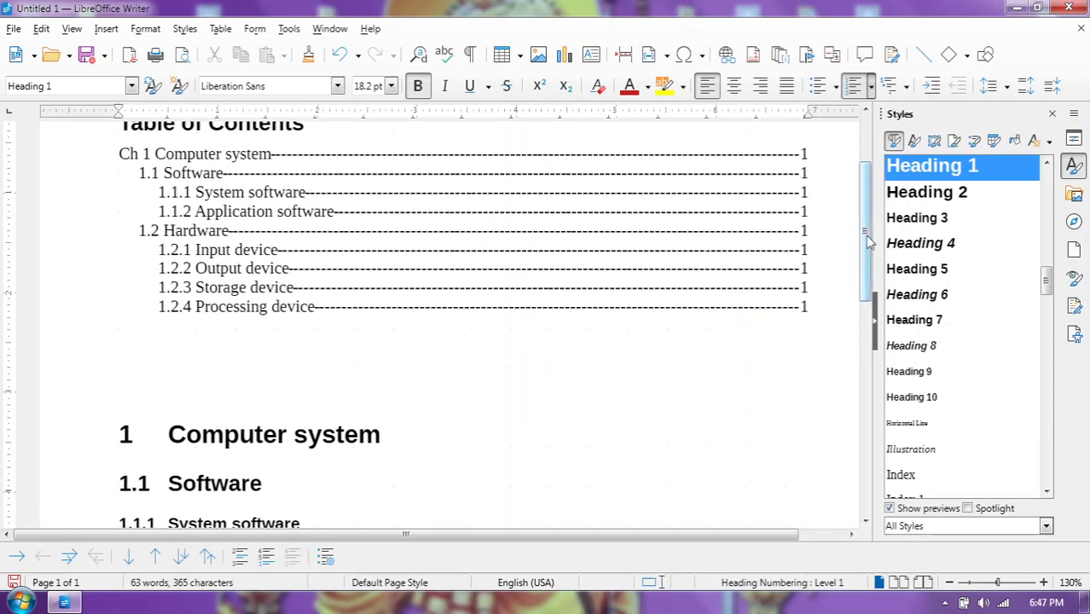
left_click_drag(868, 244, 870, 365)
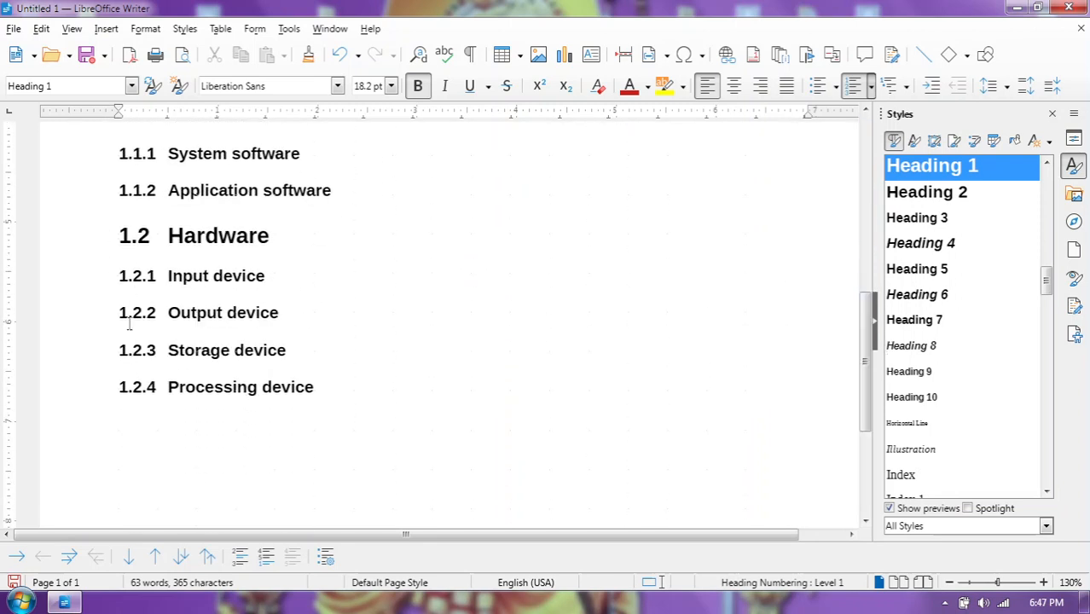
left_click_drag(868, 363, 867, 227)
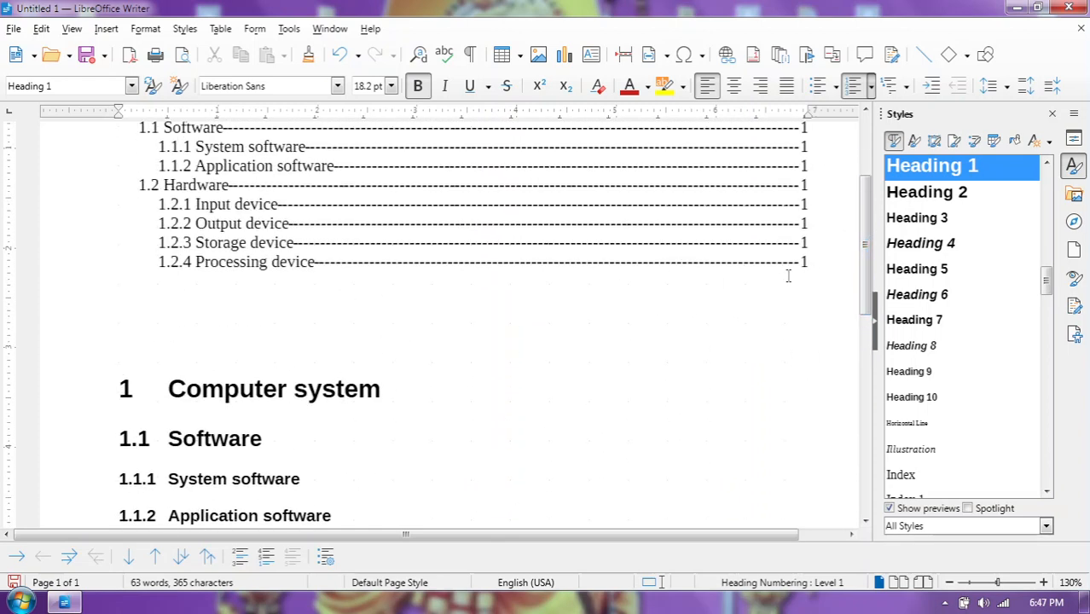
left_click(642, 267, "ctrl")
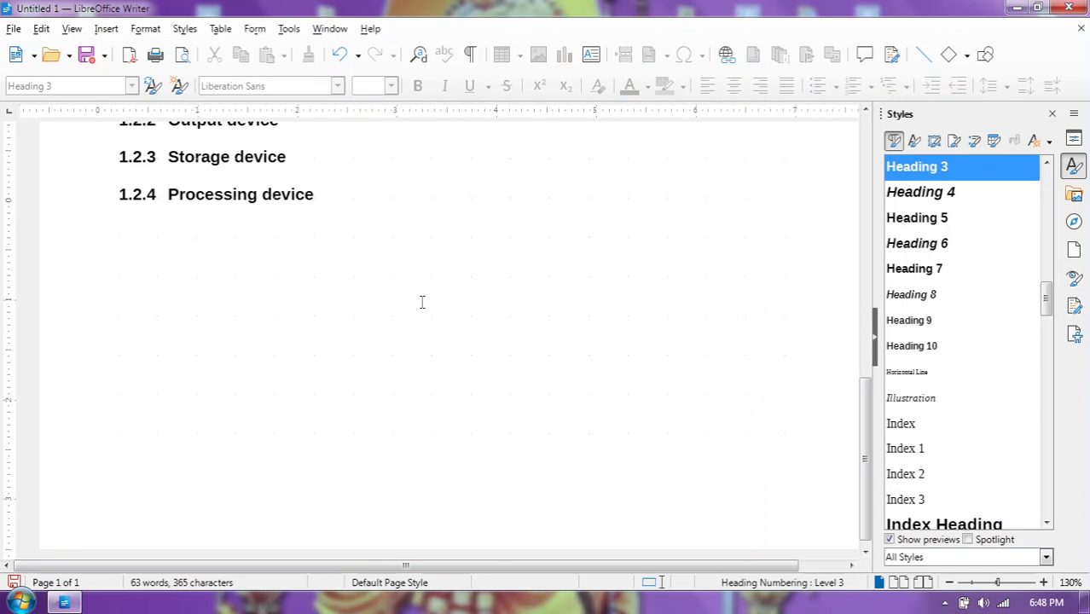
left_click_drag(865, 416, 861, 319)
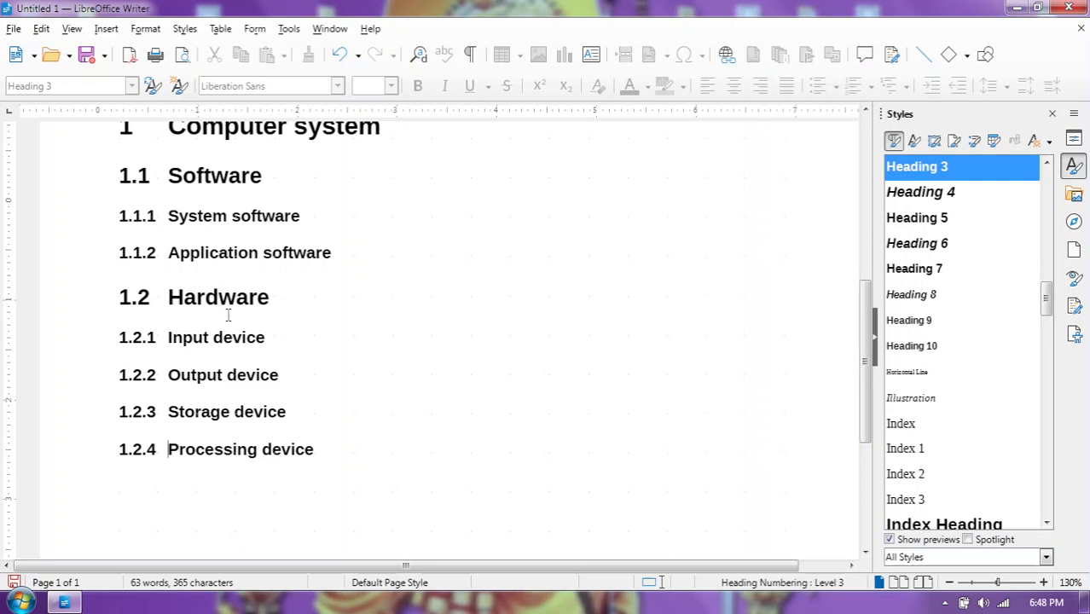
left_click(229, 364)
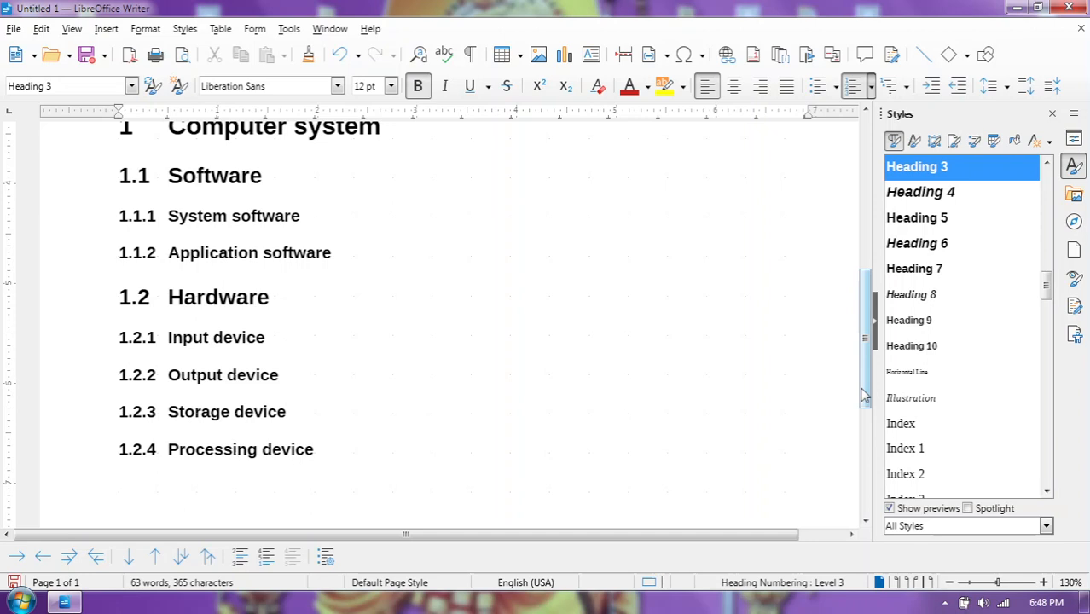
Apply the Text paragraph style to the Computer system heading and set its font size to 20 pt
left_click_drag(863, 394, 826, 276)
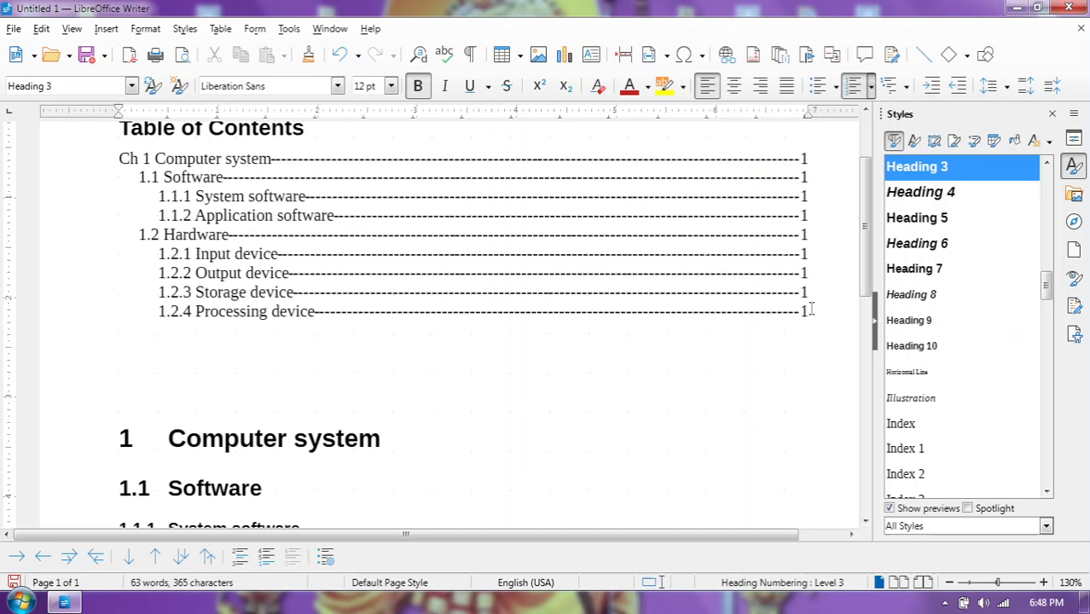
left_click_drag(1046, 285, 1063, 170)
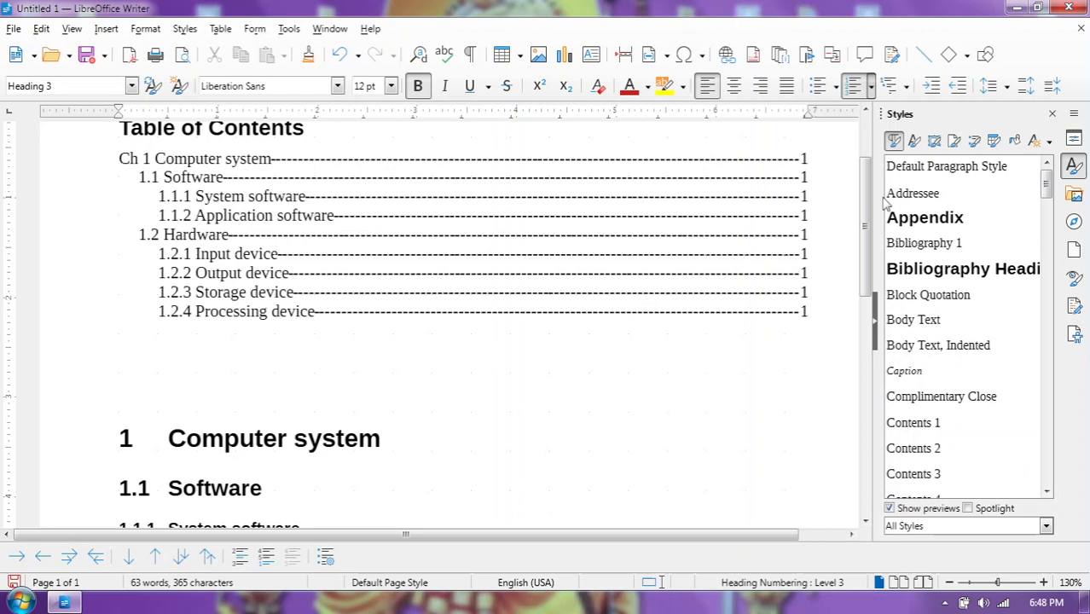
left_click_drag(867, 196, 874, 250)
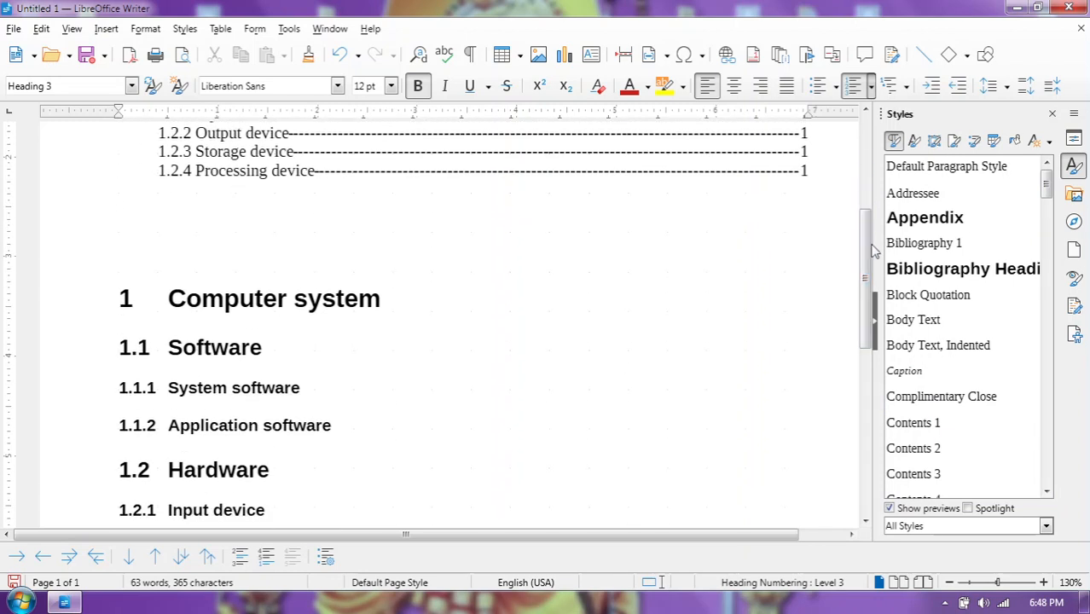
left_click_drag(382, 300, 167, 299)
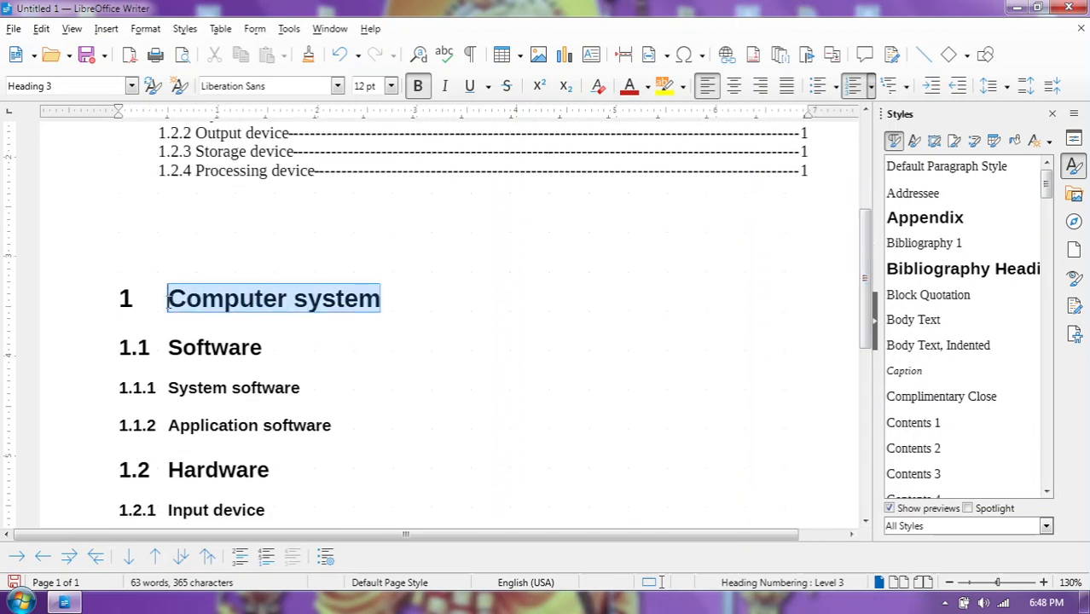
left_click_drag(1047, 281, 1053, 491)
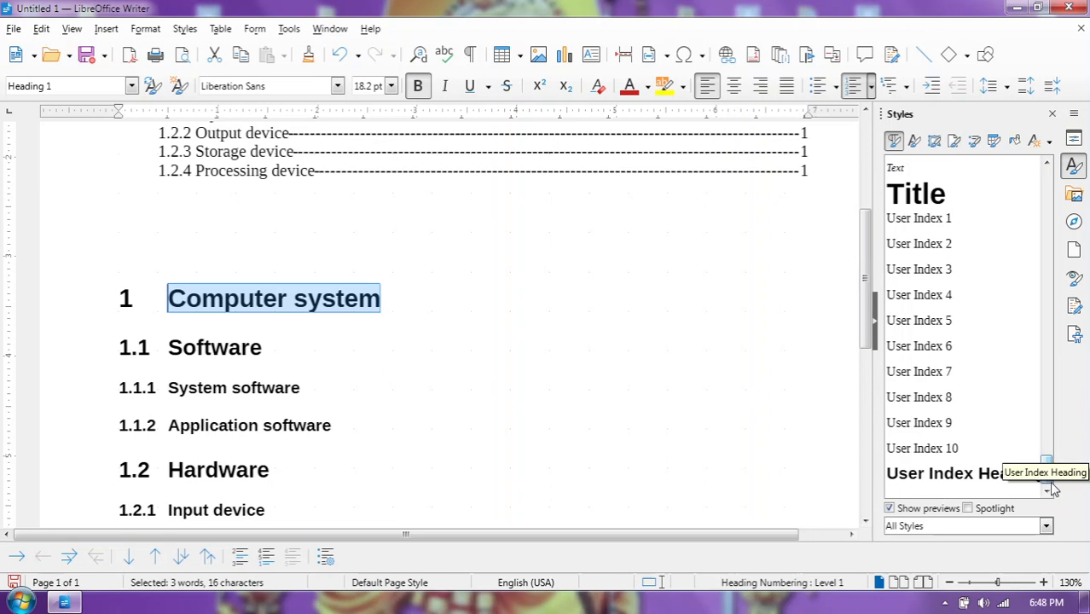
left_click(1046, 162)
double_click(938, 218)
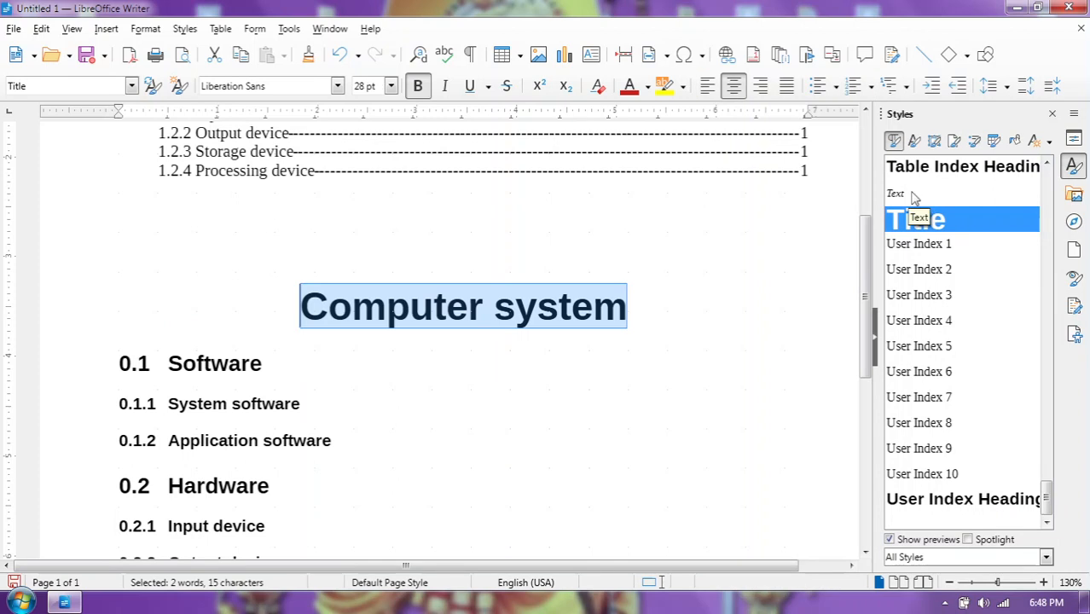
double_click(909, 194)
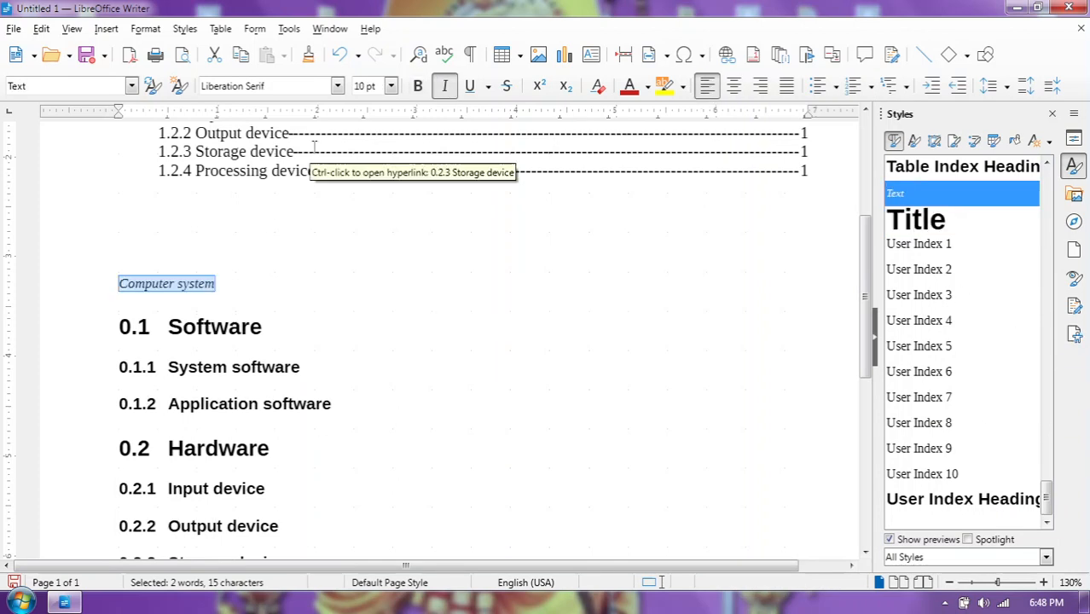
left_click(392, 87)
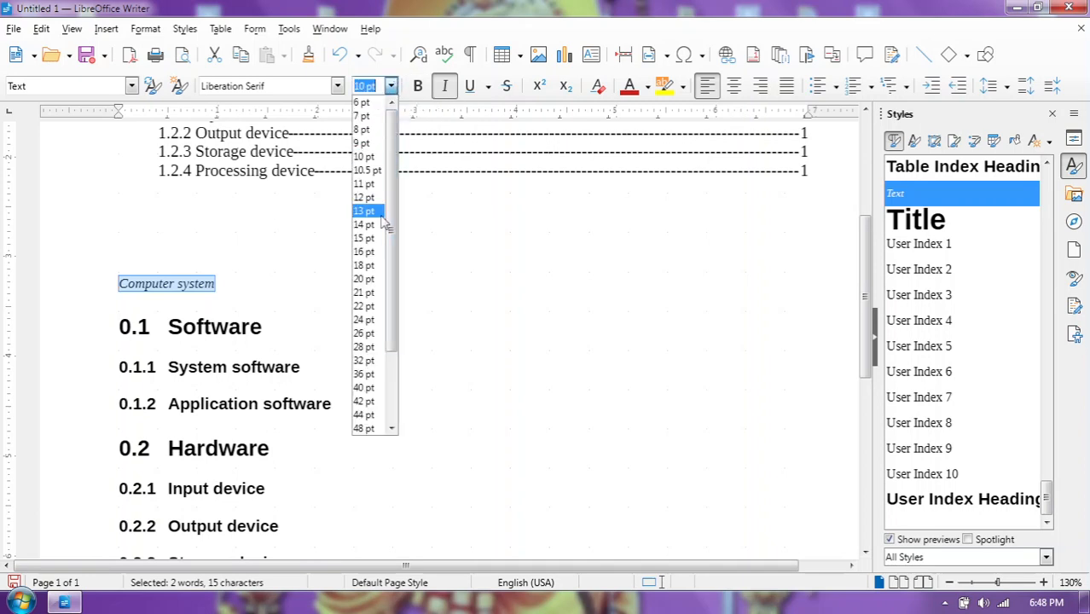
left_click(376, 283)
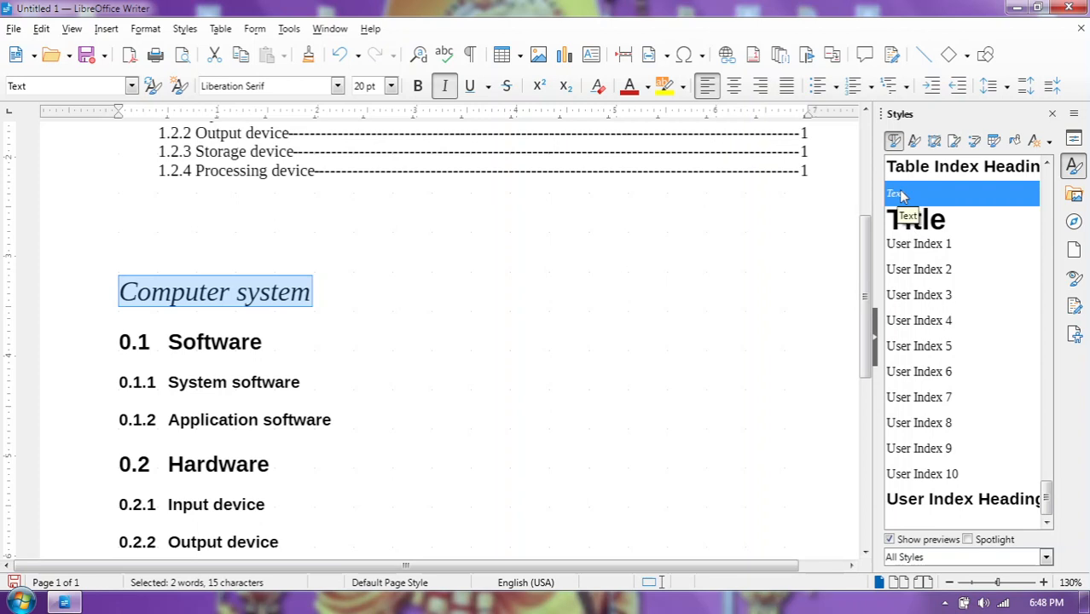
Update the table of contents after the style change to the Computer system heading
left_click_drag(863, 292, 869, 207)
right_click(583, 252)
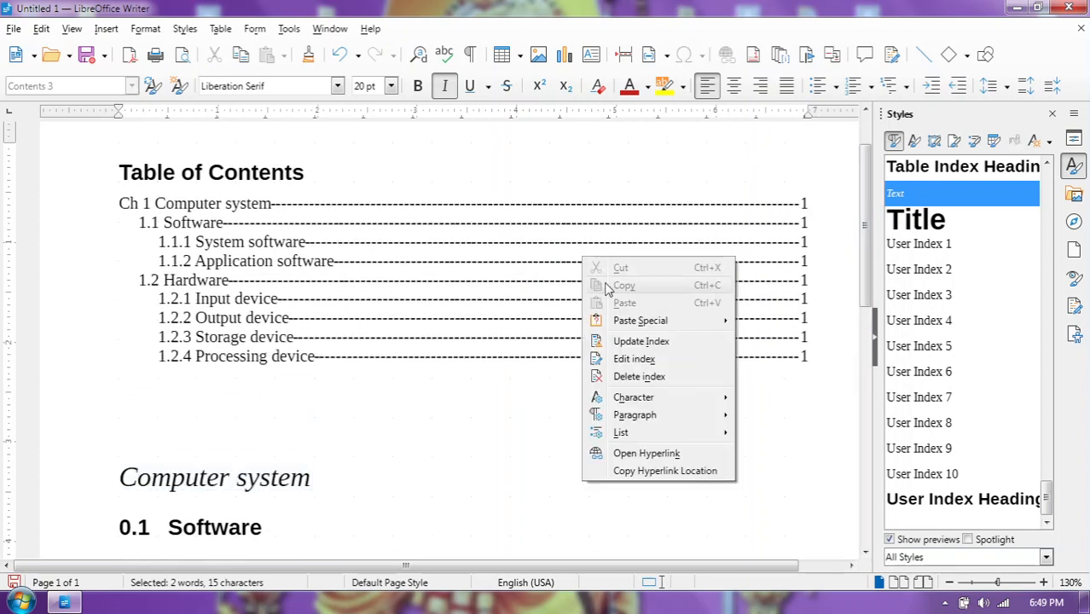
left_click(642, 343)
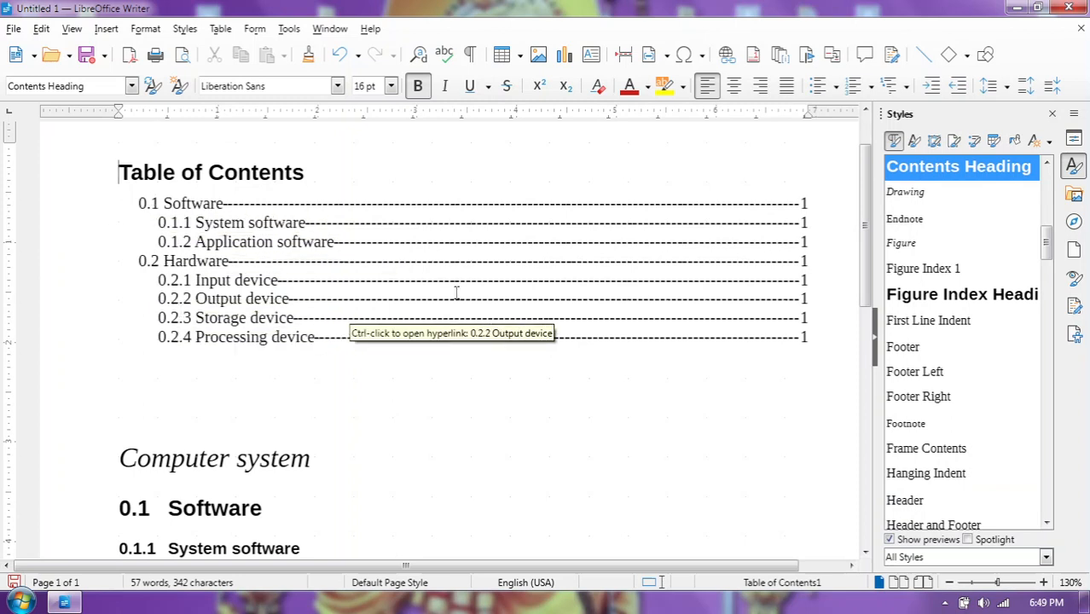
Edit the table of contents so that it is also created from additional styles
right_click(561, 249)
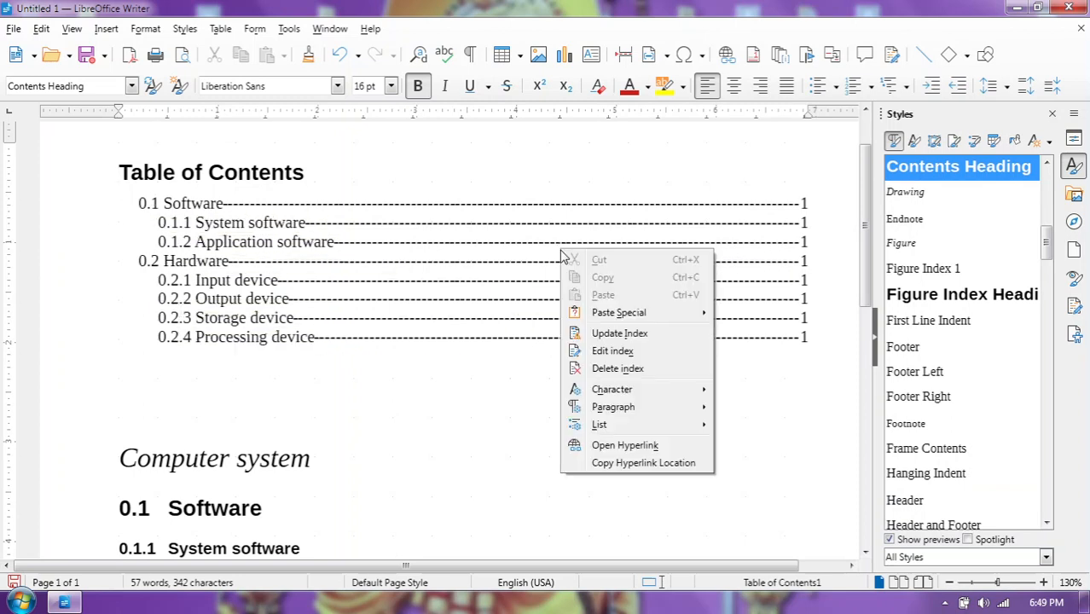
left_click(617, 352)
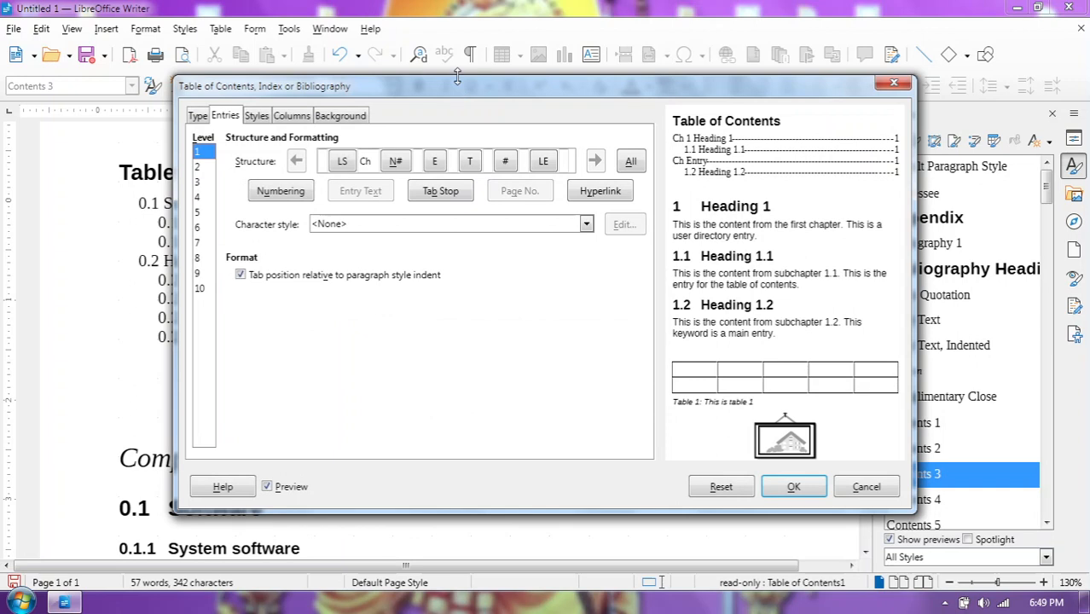
left_click_drag(444, 101, 615, 93)
left_click(376, 109)
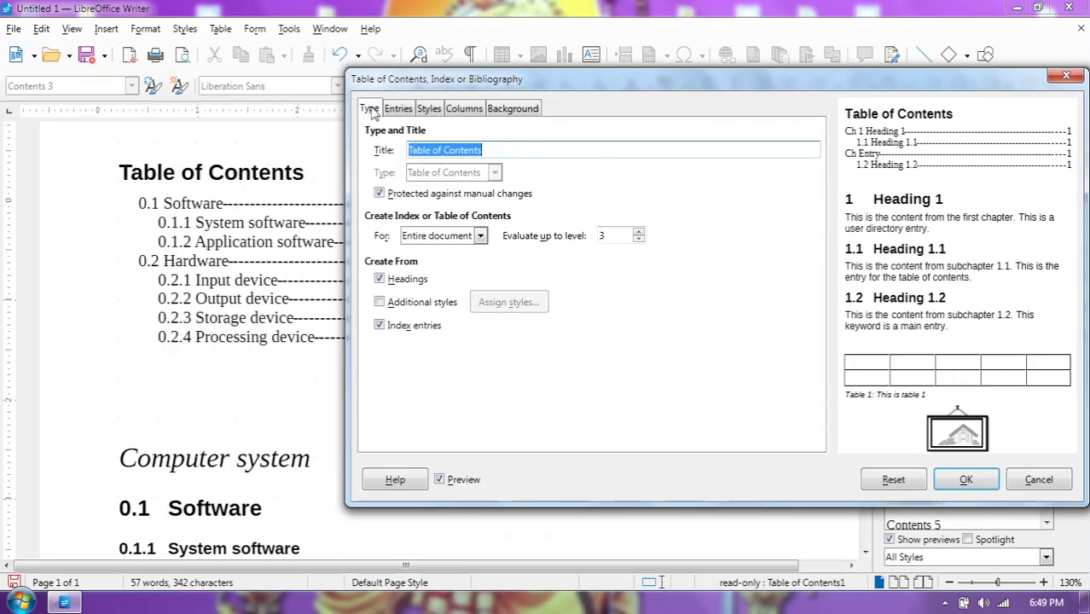
left_click(379, 302)
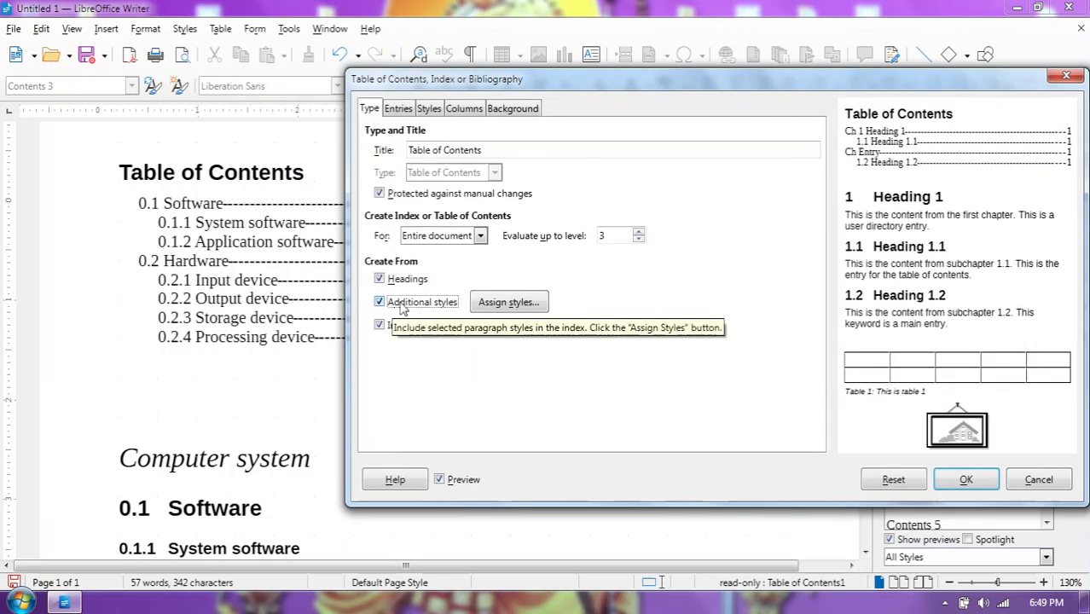
Assign the Text style to level 1 of the table of contents and confirm the index settings
left_click(528, 303)
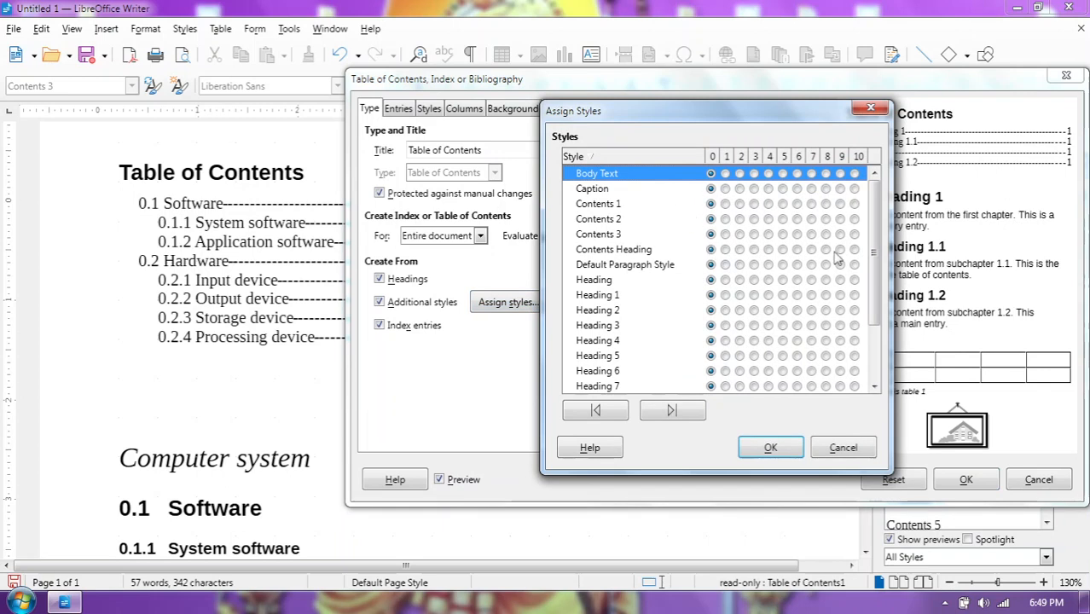
scroll(648, 376, "down", 2)
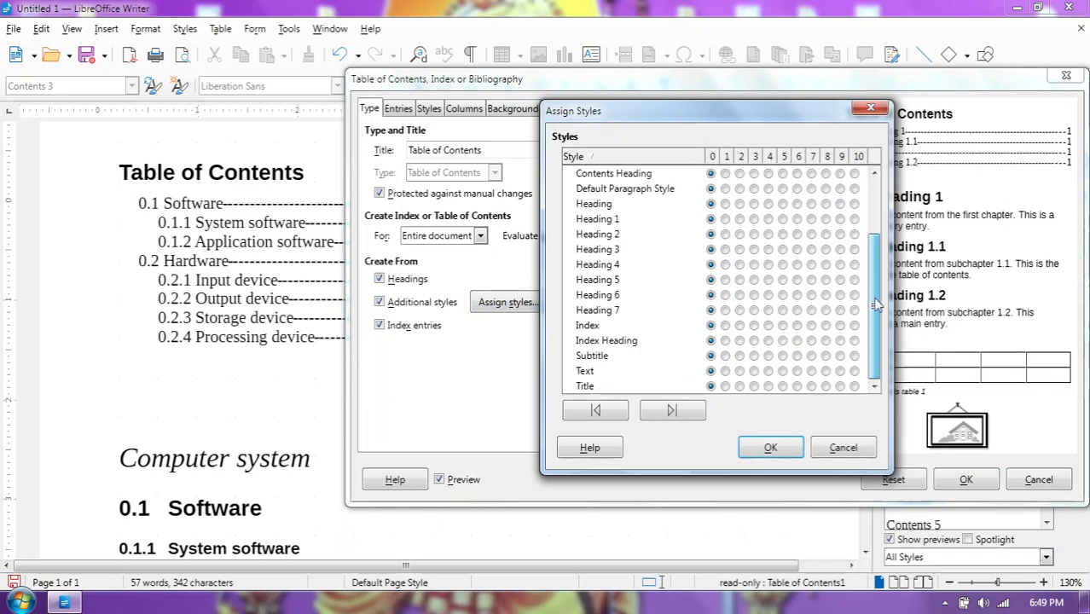
left_click(595, 372)
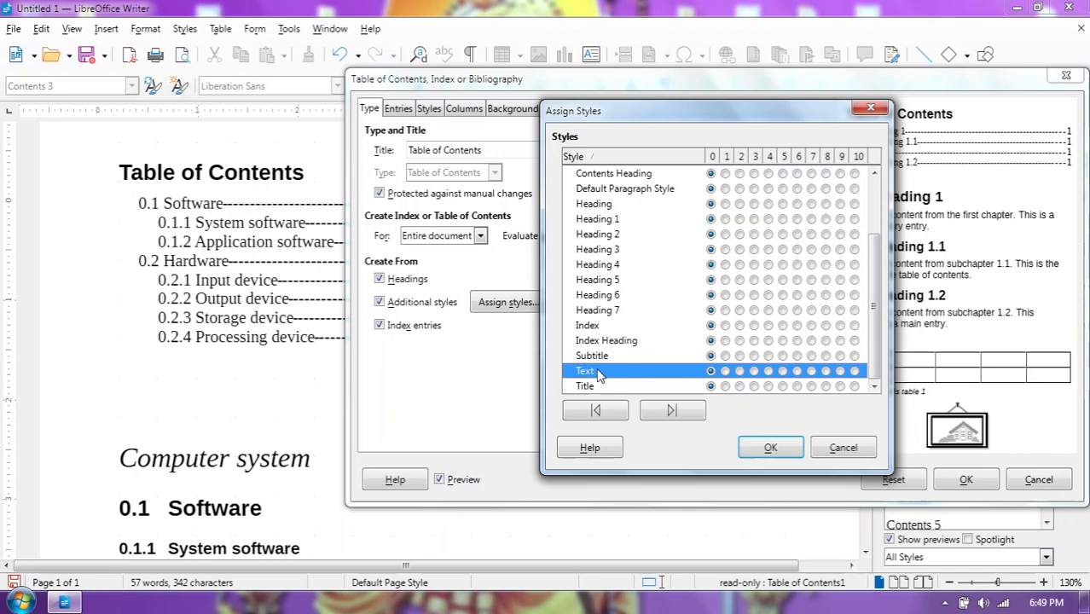
left_click(725, 372)
left_click(770, 447)
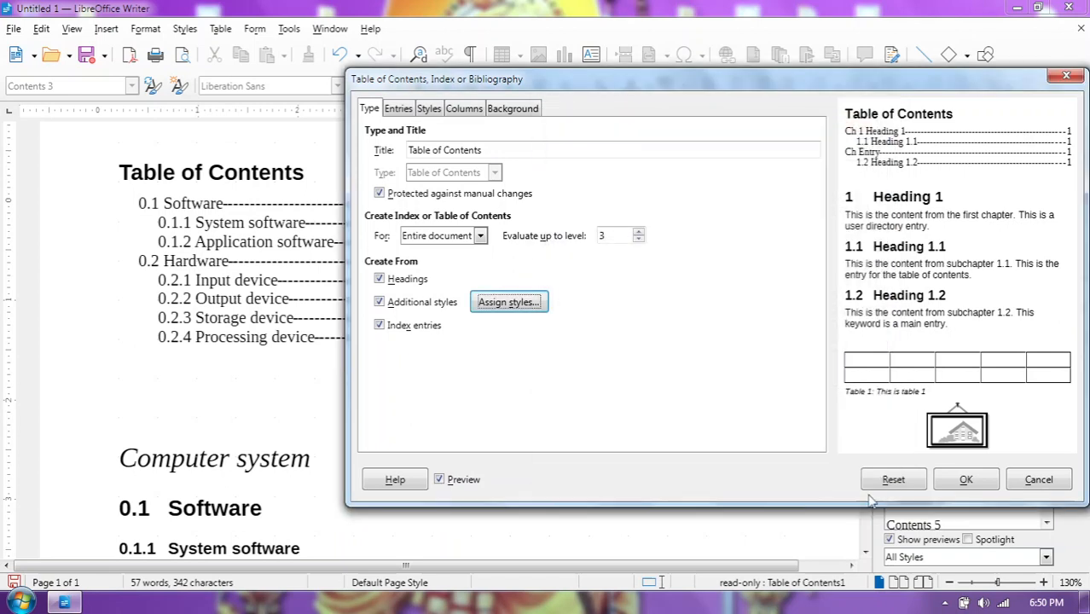
left_click(980, 479)
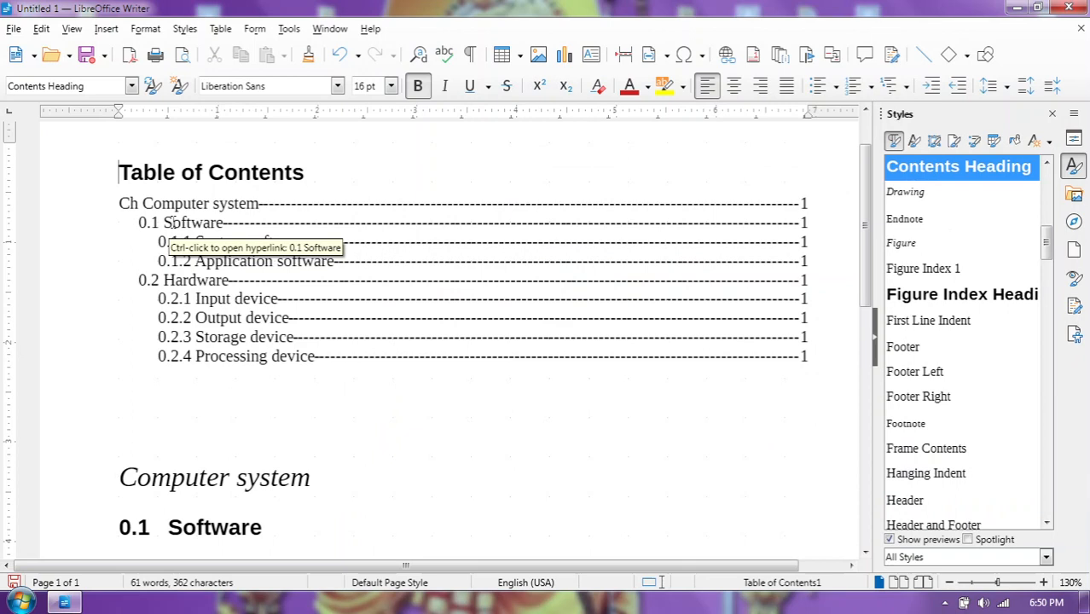
Set the paragraph style of heading numbering level 1 to Text and confirm
right_click(356, 249)
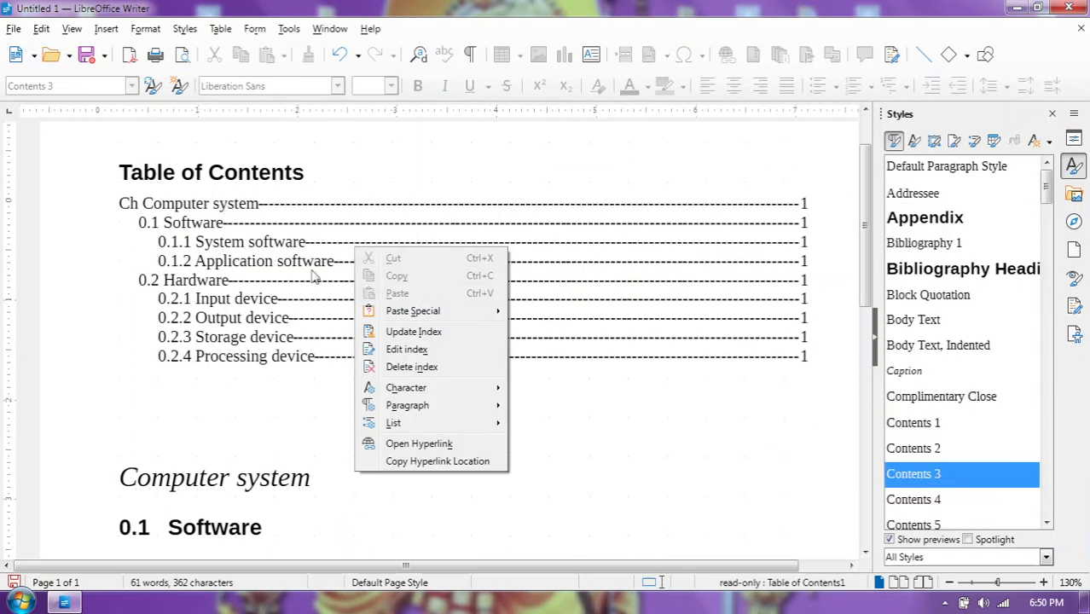
left_click(288, 33)
left_click(288, 31)
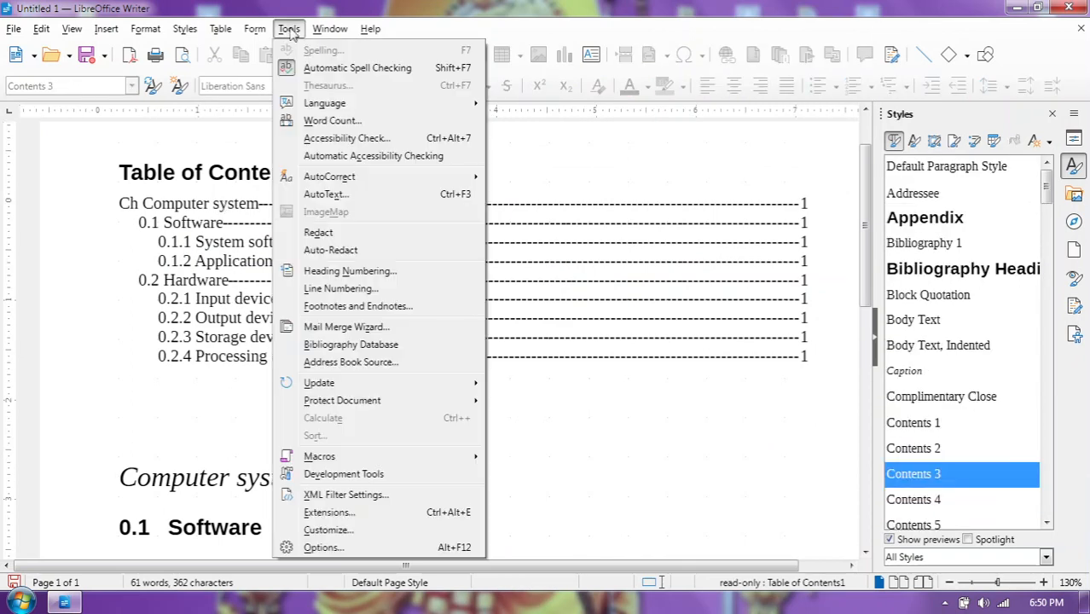
left_click(405, 271)
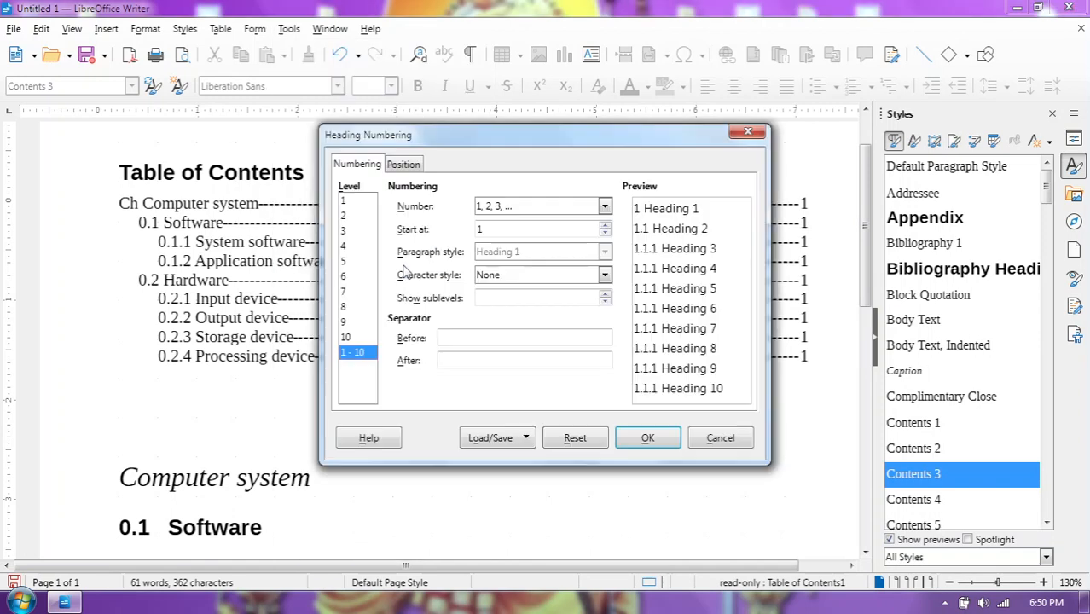
left_click(345, 201)
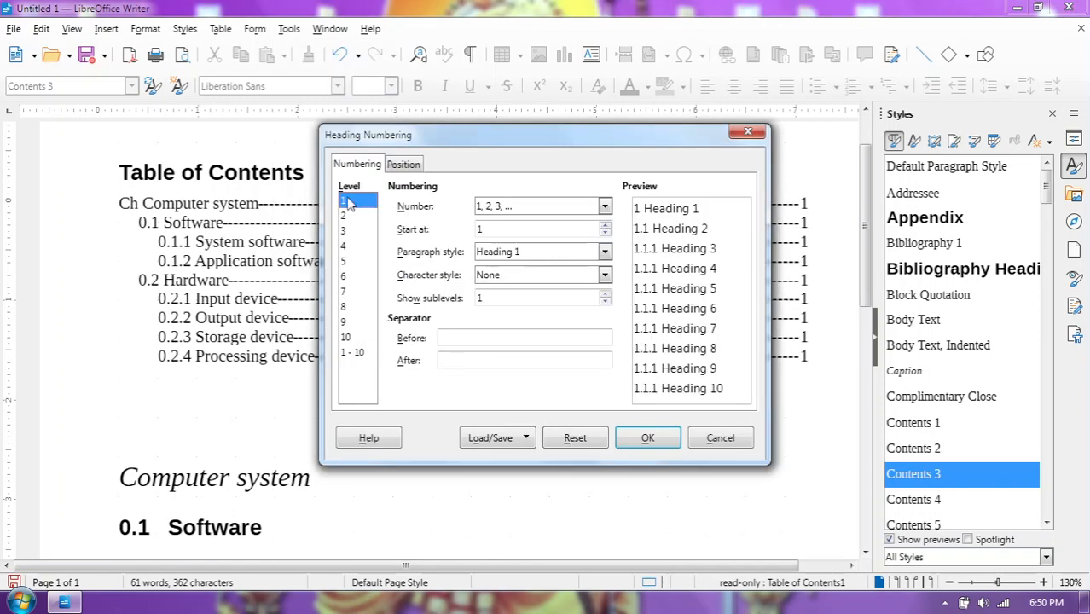
left_click(543, 258)
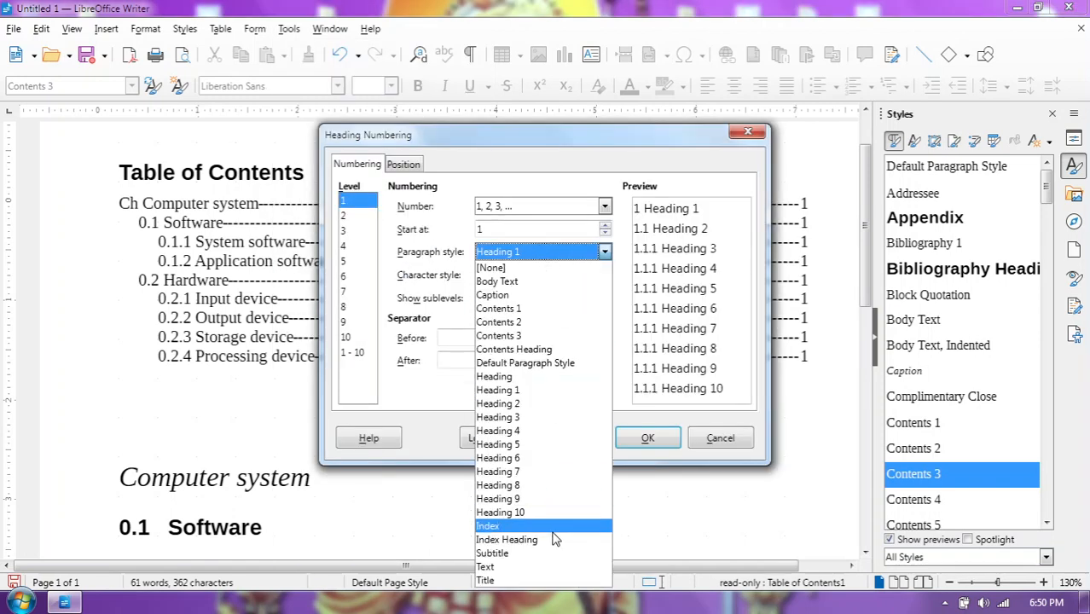
left_click(522, 566)
left_click(647, 437)
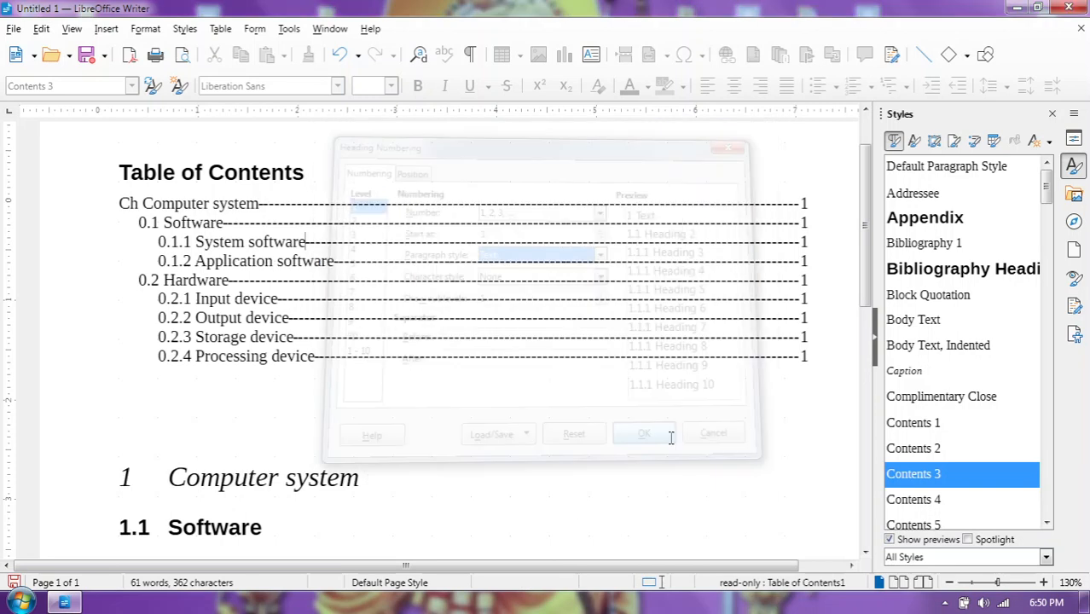
Update the table of contents to pick up the changed heading numbering
right_click(481, 251)
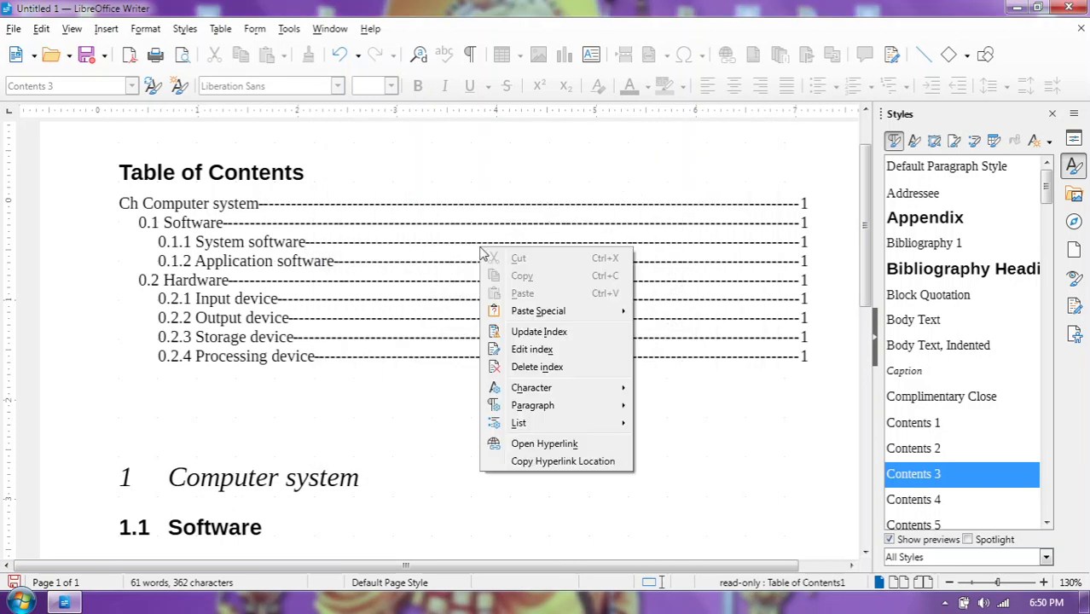
left_click(532, 331)
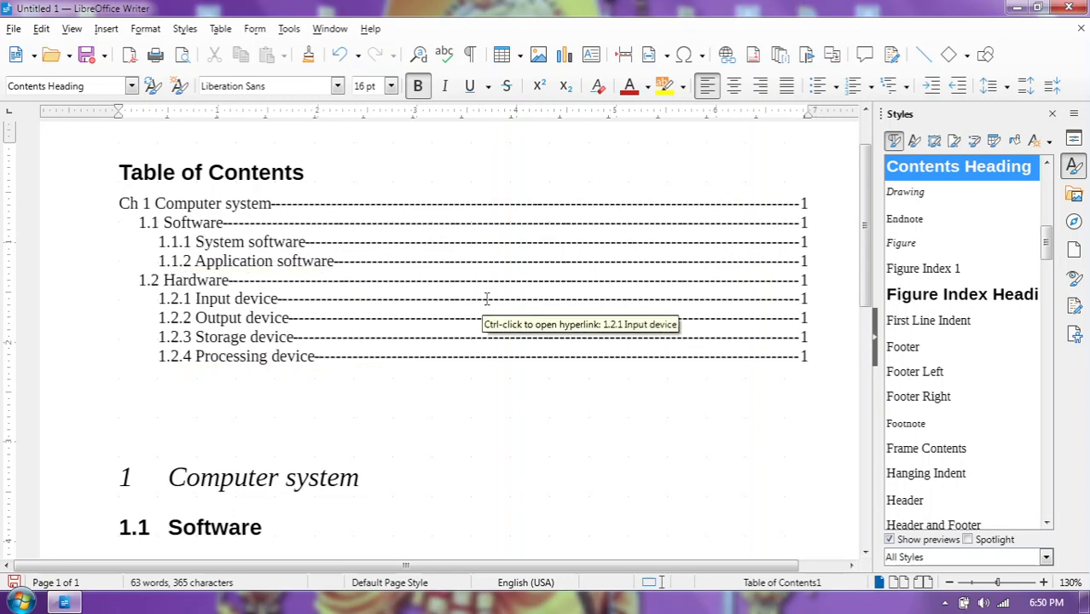
left_click_drag(365, 479, 183, 478)
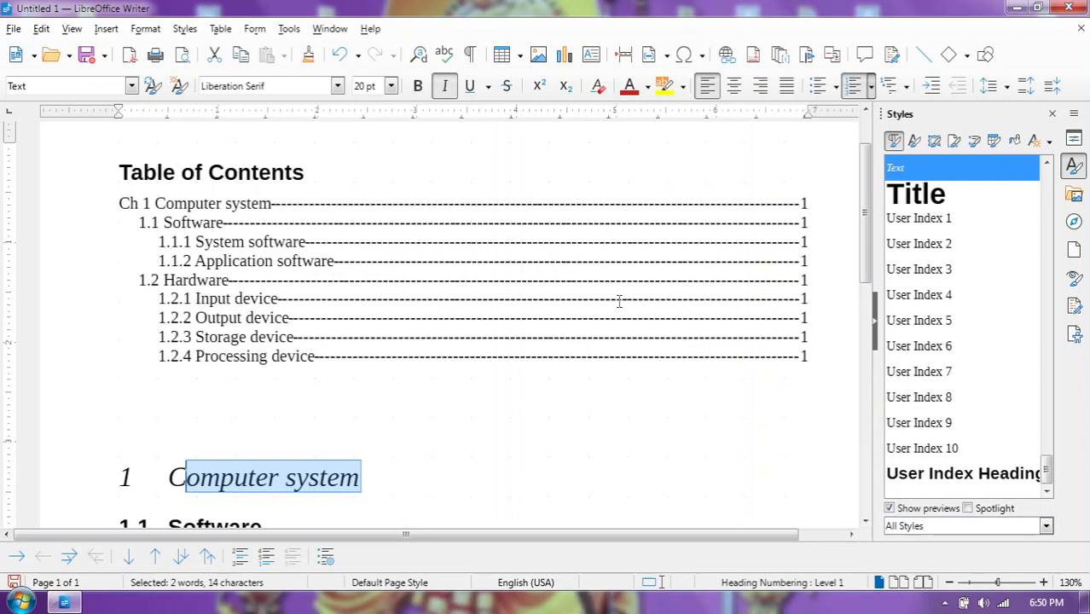
left_click(820, 271)
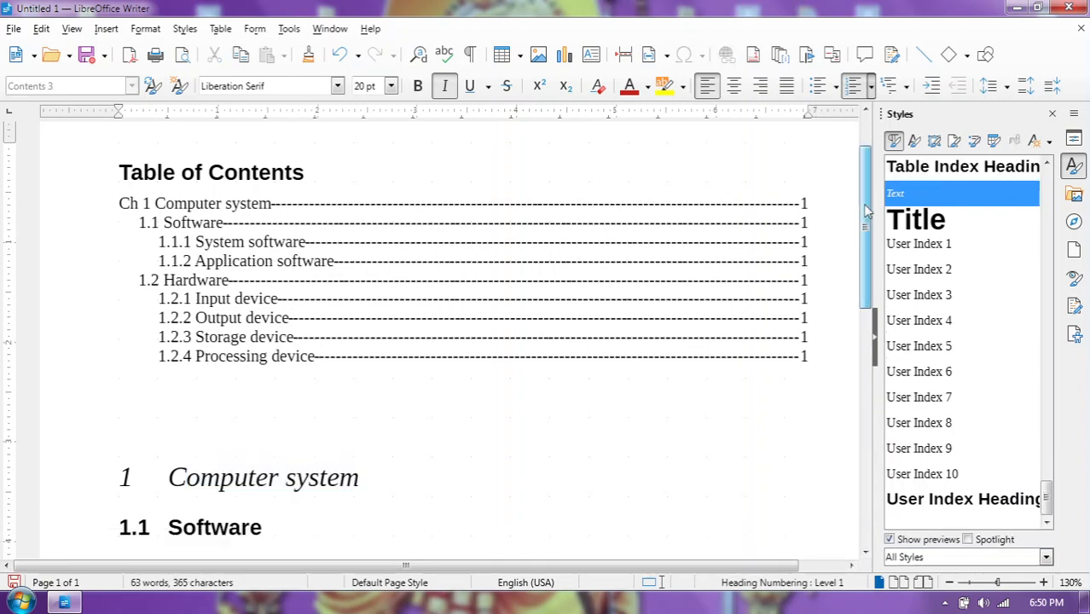
Apply Default Paragraph Style to the Software heading under Computer system
scroll(870, 266, "down", 3)
scroll(871, 265, "down", 3)
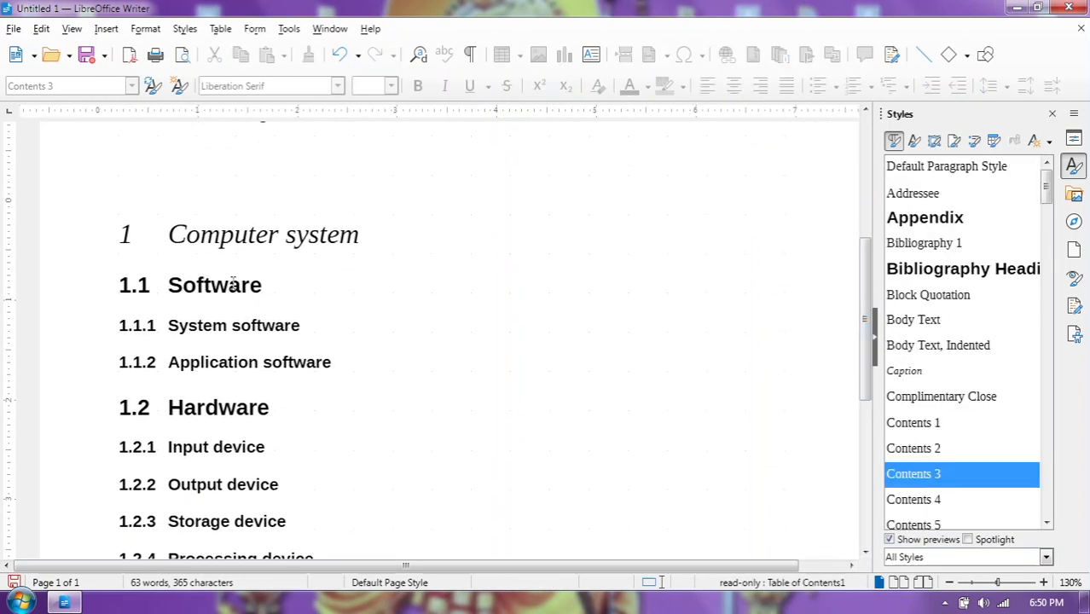
double_click(232, 285)
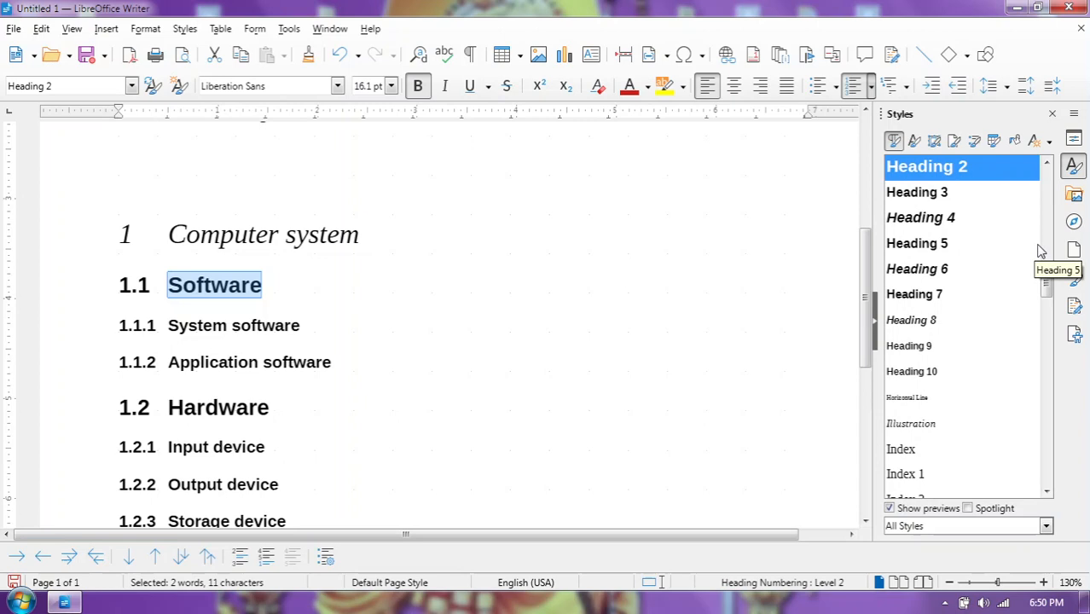
left_click_drag(1049, 284, 1048, 181)
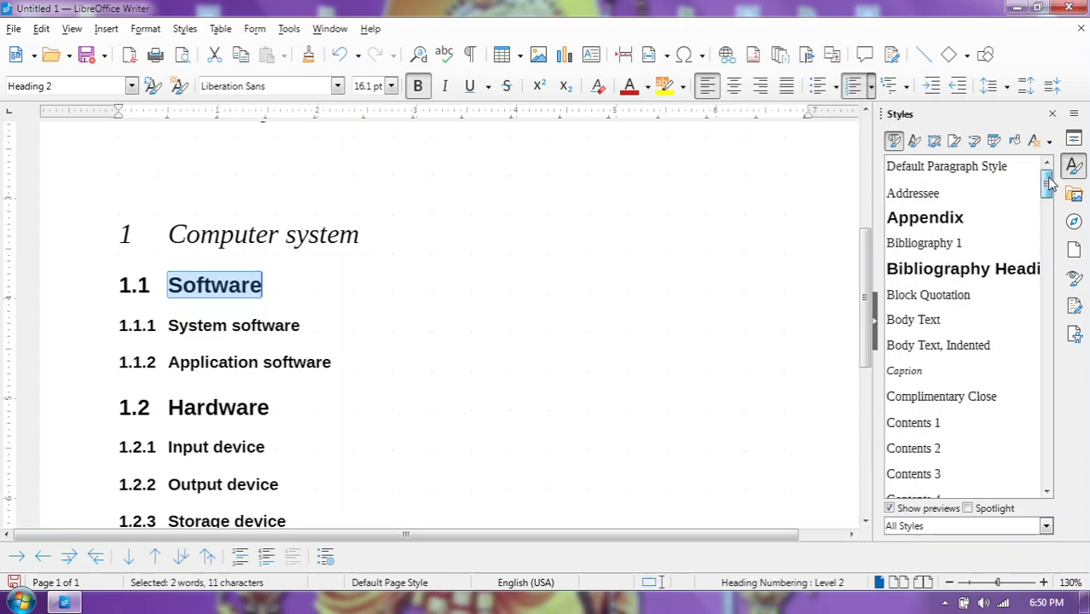
double_click(948, 169)
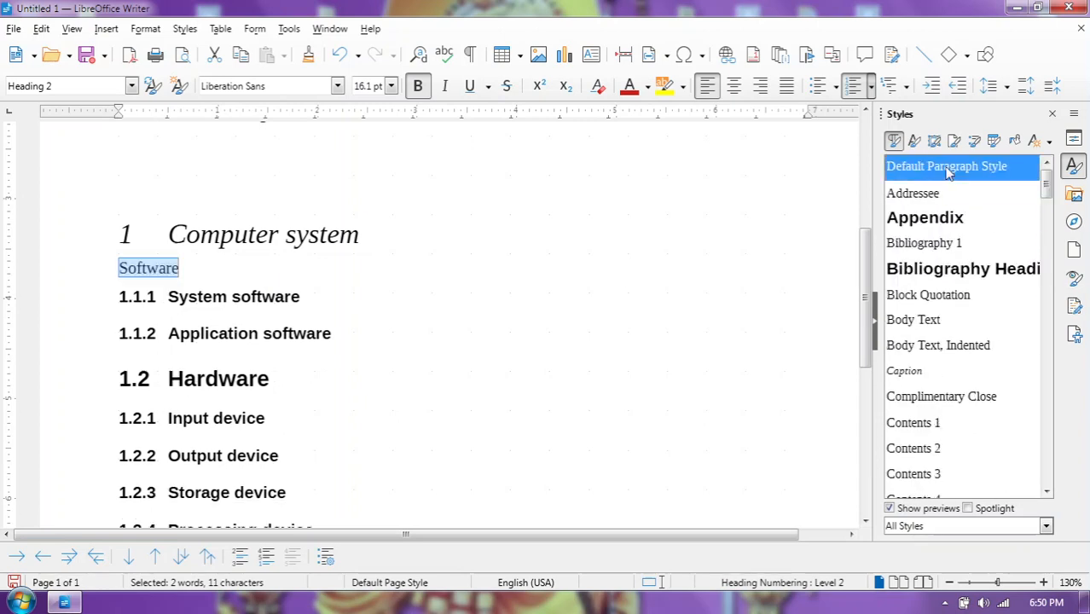
Apply Default Paragraph Style to the Hardware heading
double_click(211, 380)
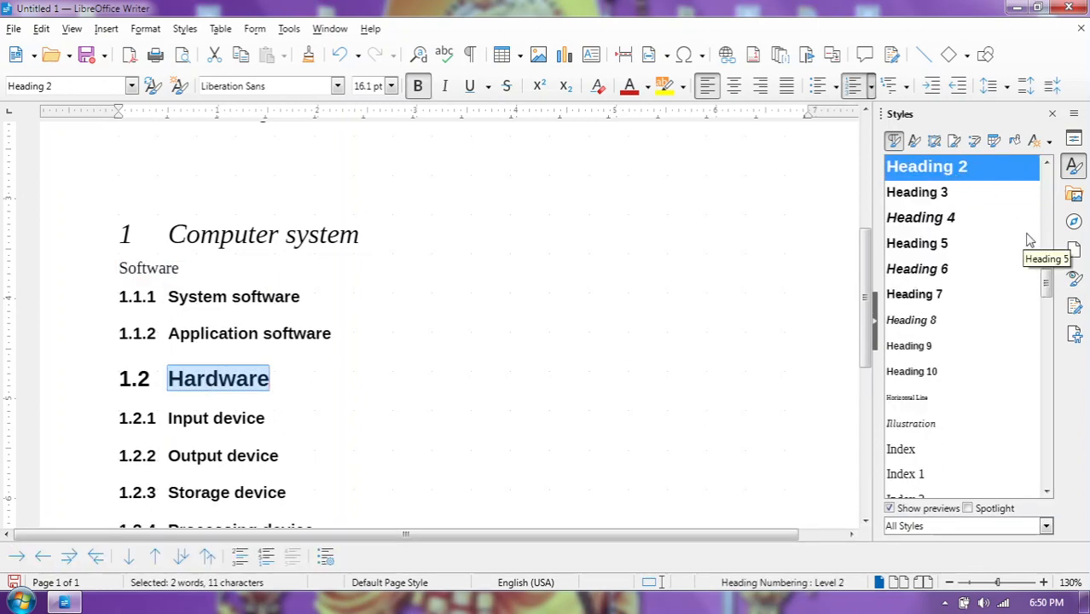
left_click_drag(1046, 281, 1047, 175)
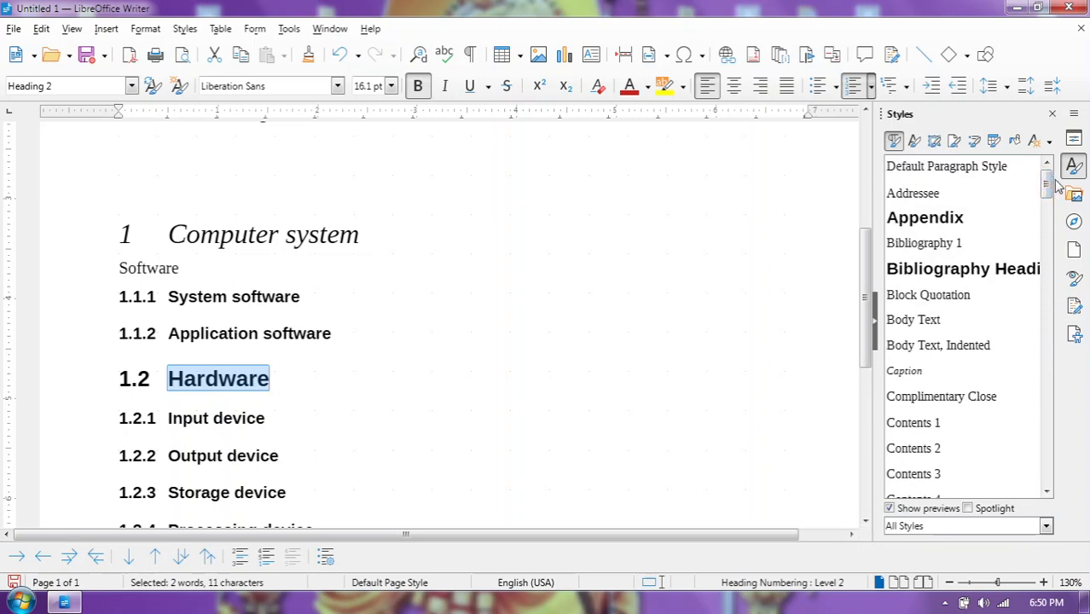
double_click(1002, 169)
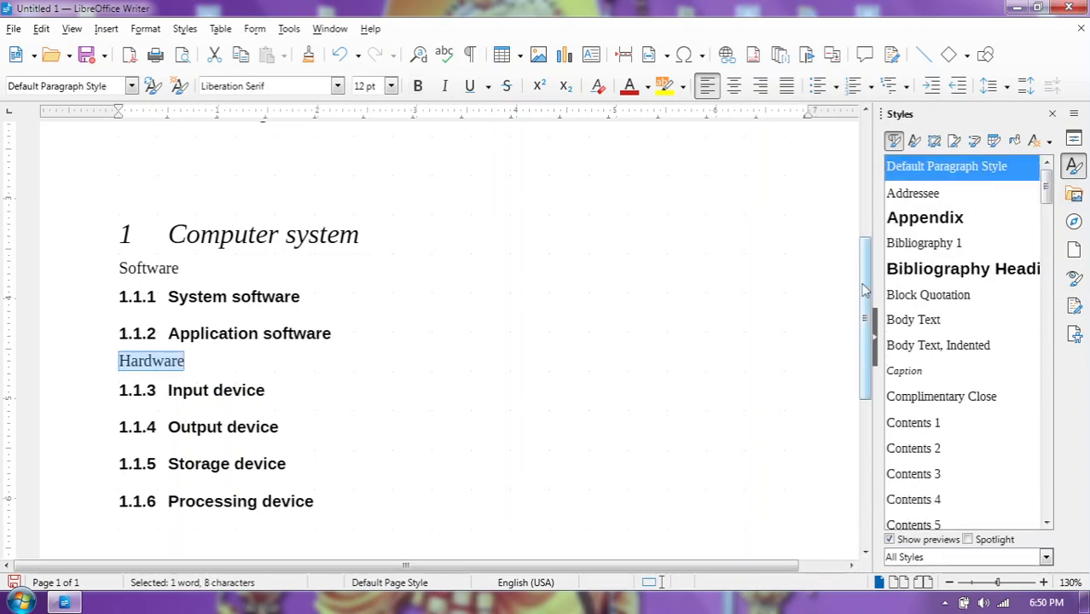
Update the table of contents to reflect the restyled Software and Hardware headings
scroll(864, 290, "up", 5)
right_click(524, 333)
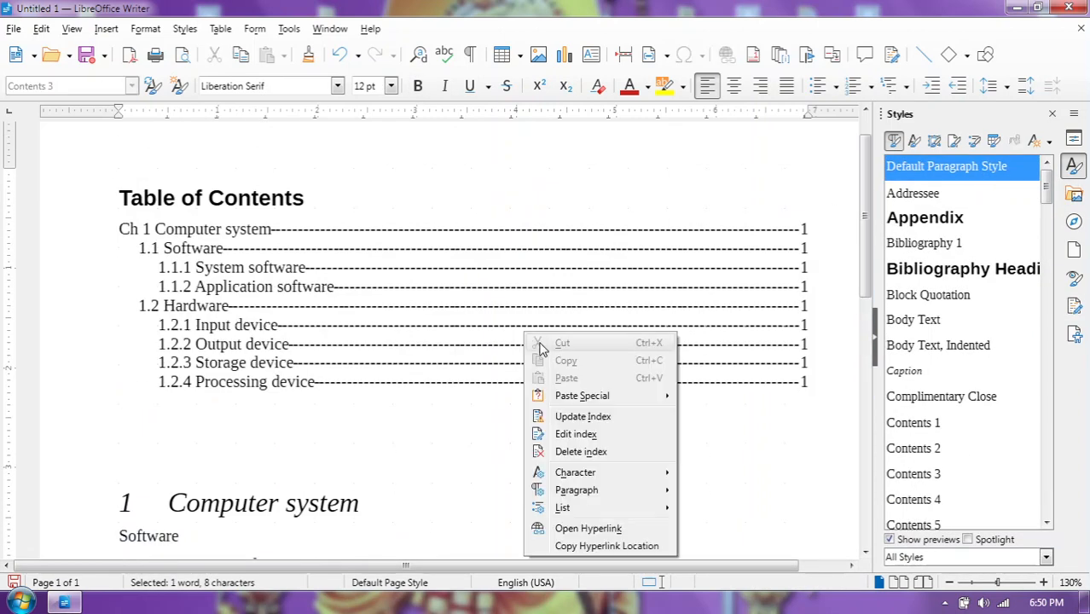
left_click(582, 416)
left_click(122, 228)
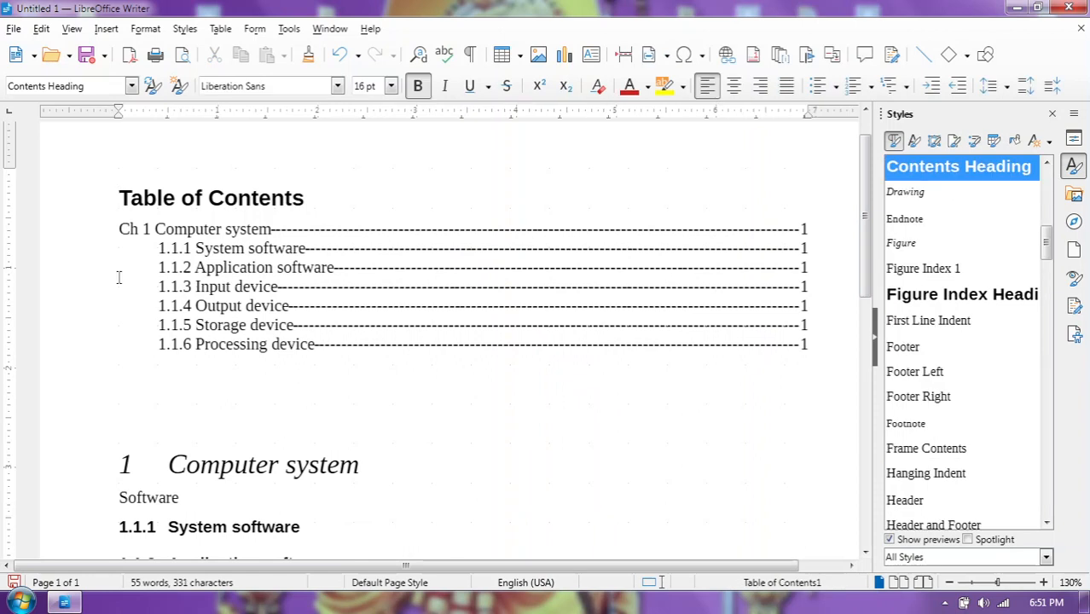
Assign Default Paragraph Style to level 2 in the table of contents' additional styles and confirm the index settings
right_click(540, 271)
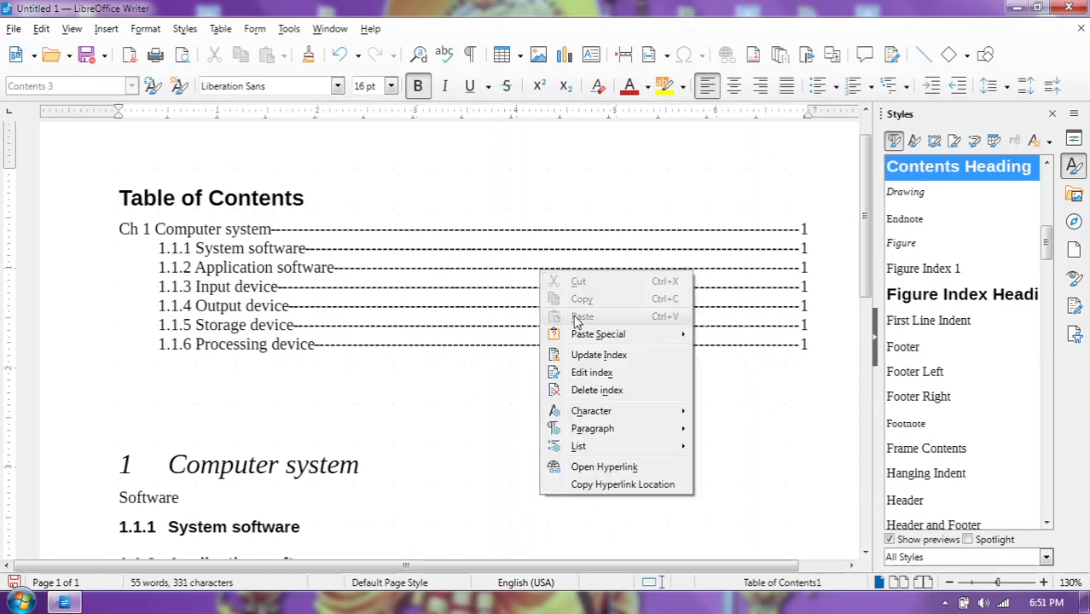
left_click(597, 373)
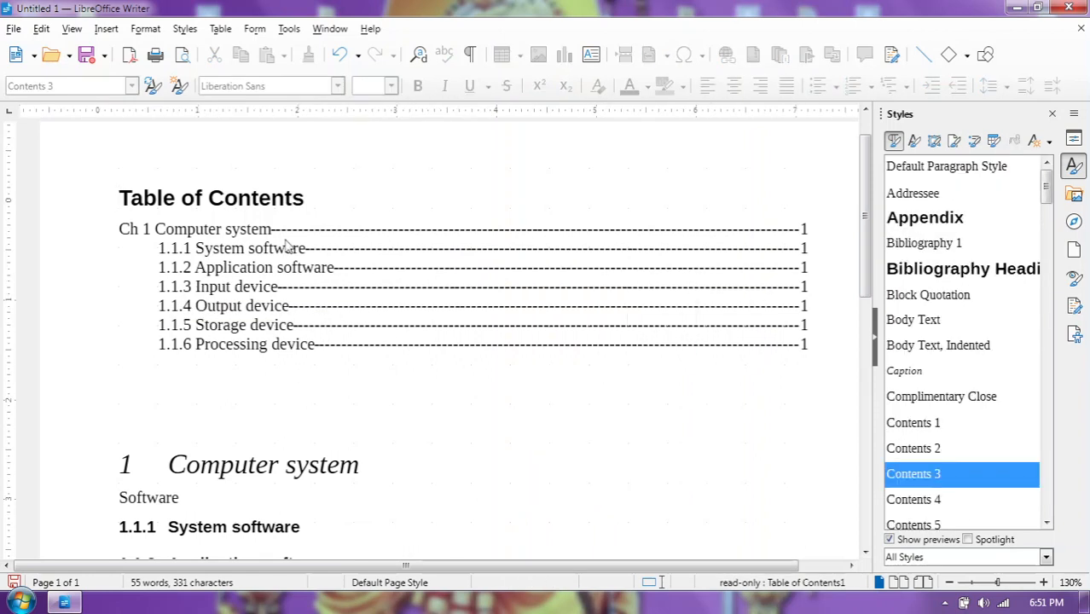
left_click(300, 309)
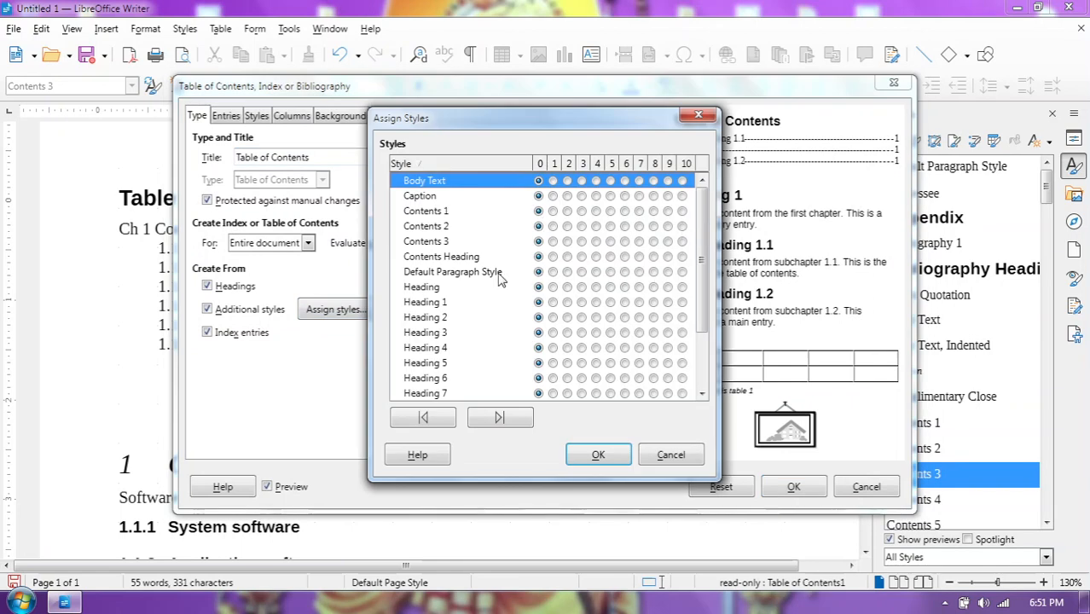
left_click(566, 272)
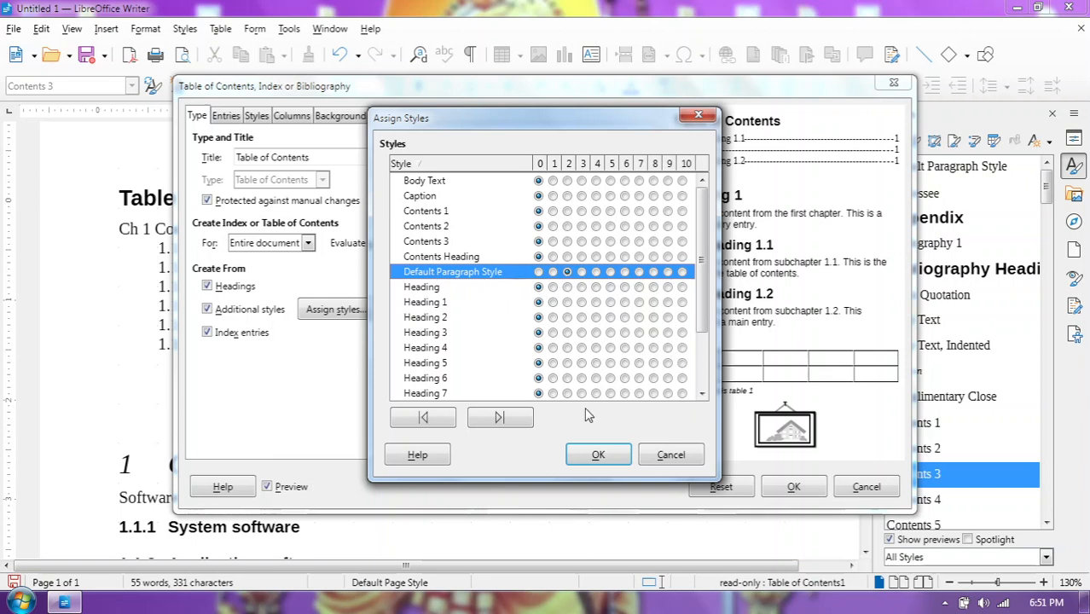
left_click(597, 455)
left_click(791, 498)
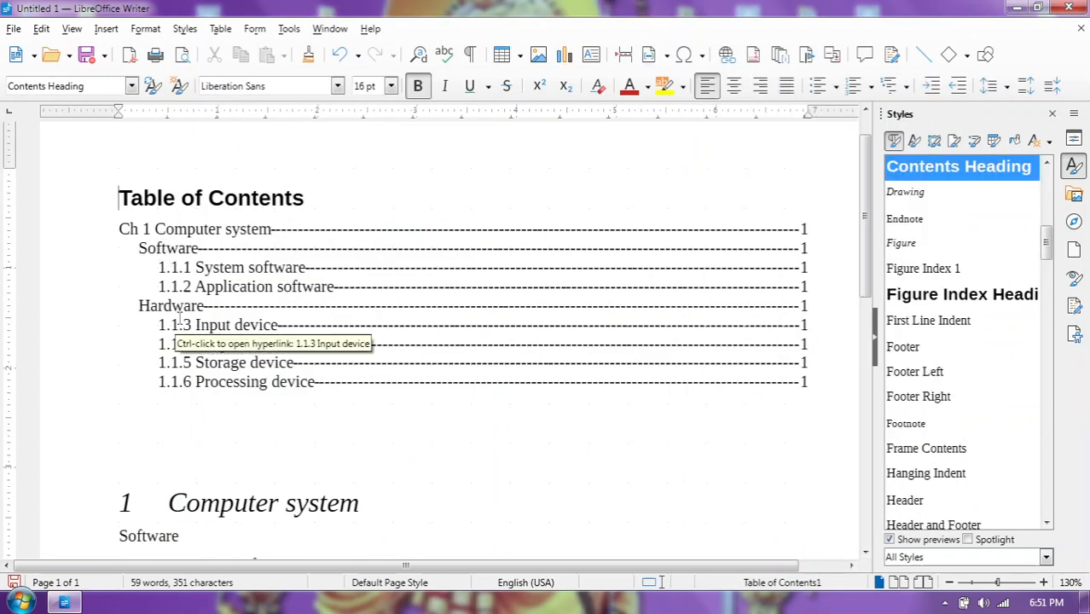
Set the paragraph style of heading numbering level 2 to Default Paragraph Style and update the table of contents
left_click(287, 31)
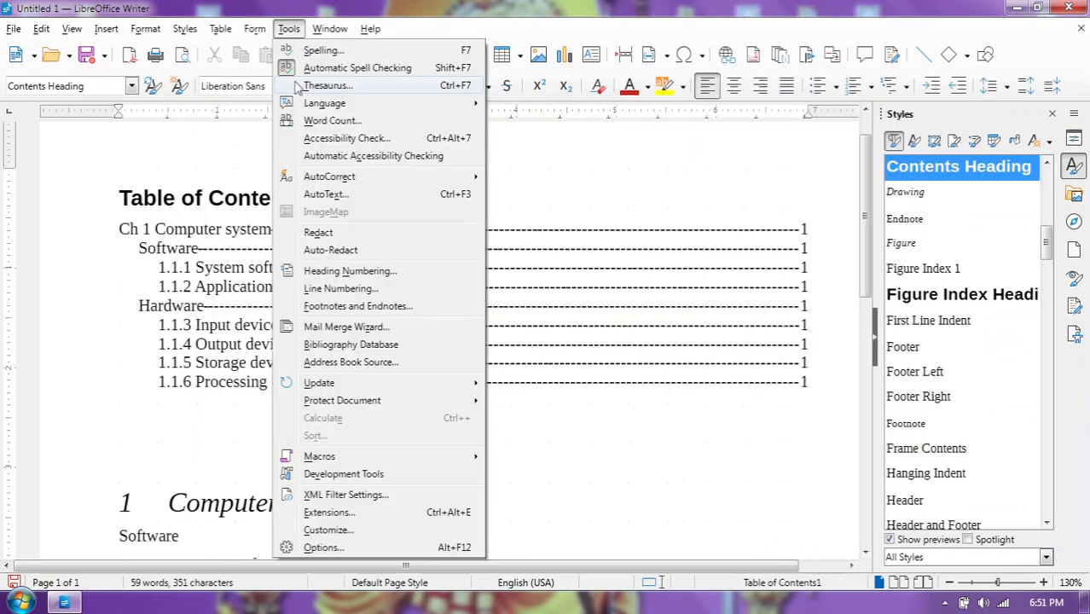
left_click(367, 274)
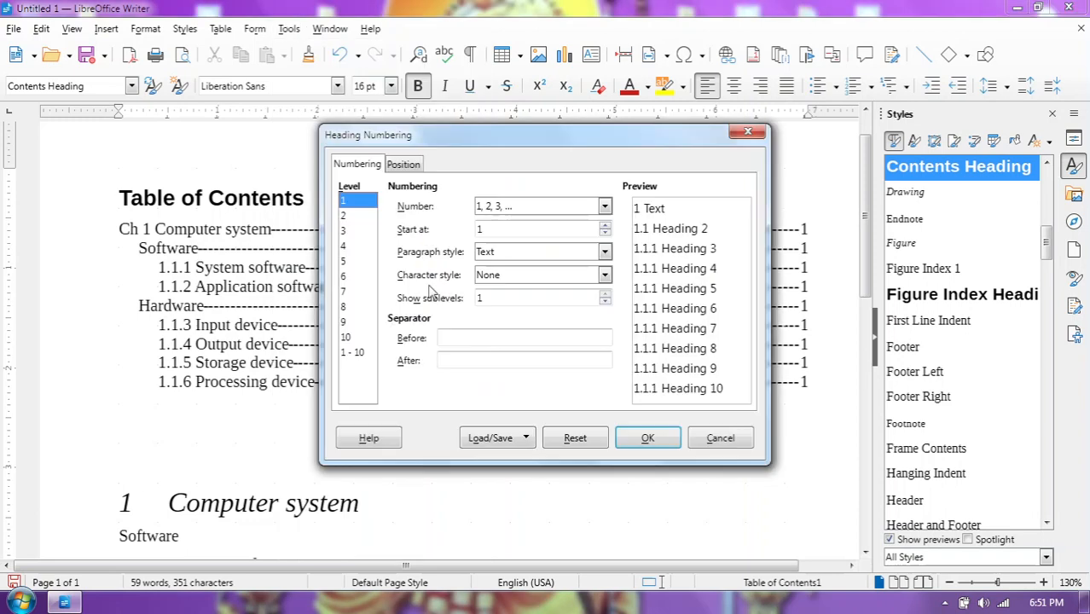
left_click(350, 217)
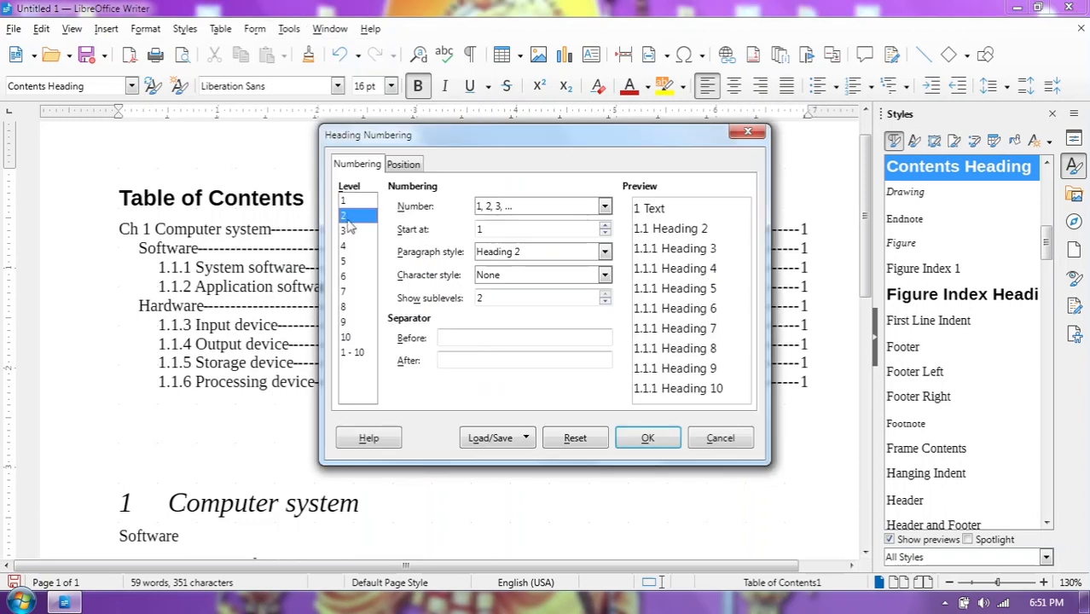
left_click(580, 252)
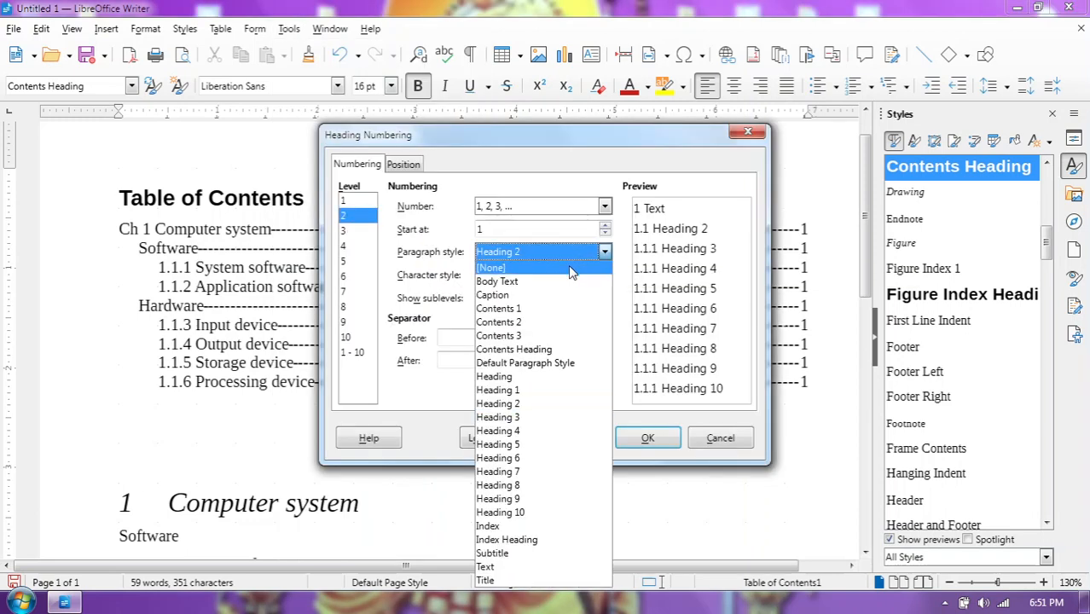
left_click(545, 363)
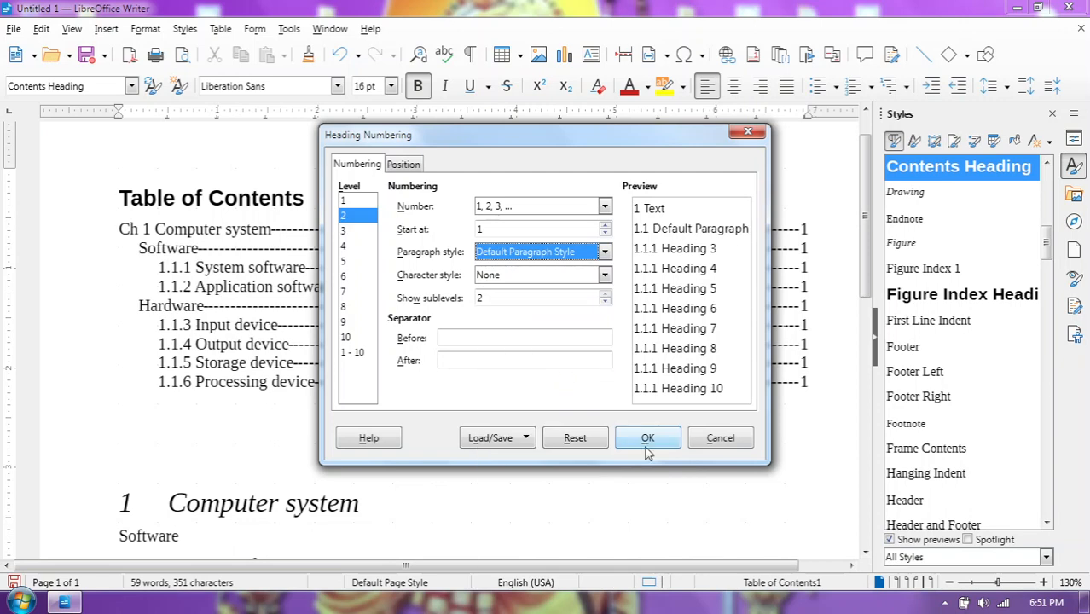
left_click(647, 437)
right_click(504, 275)
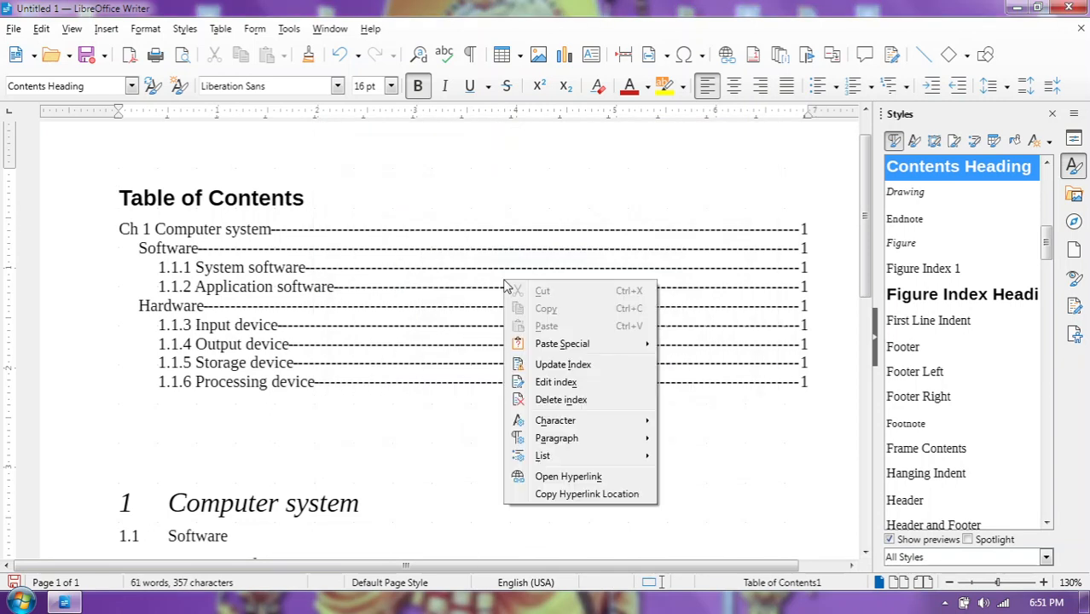
left_click(567, 363)
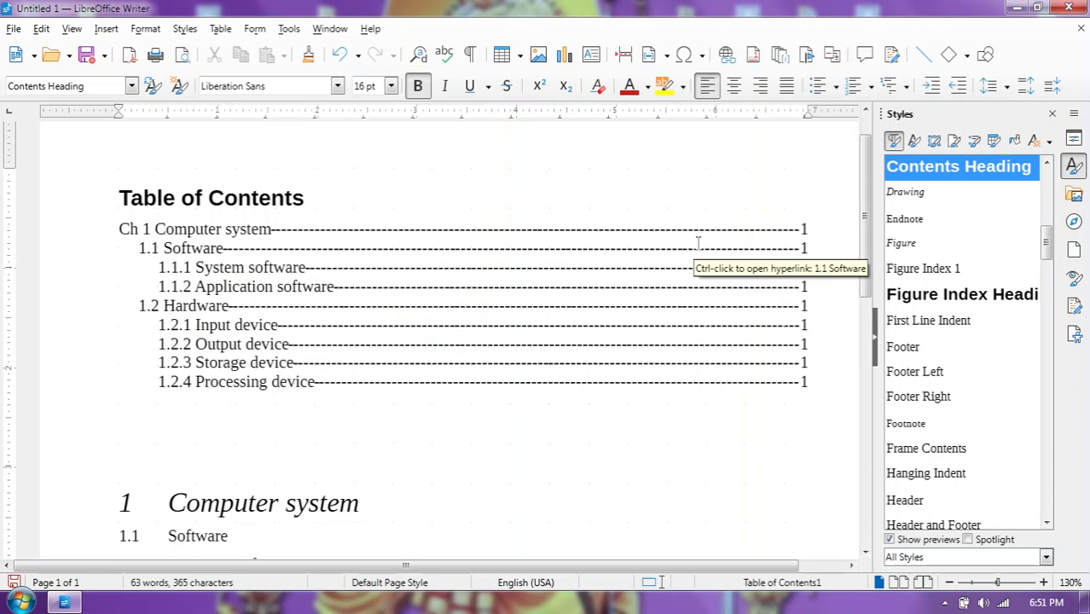
Apply the Preformatted Text style to the System software heading under Software
left_click_drag(866, 242, 893, 375)
double_click(281, 224)
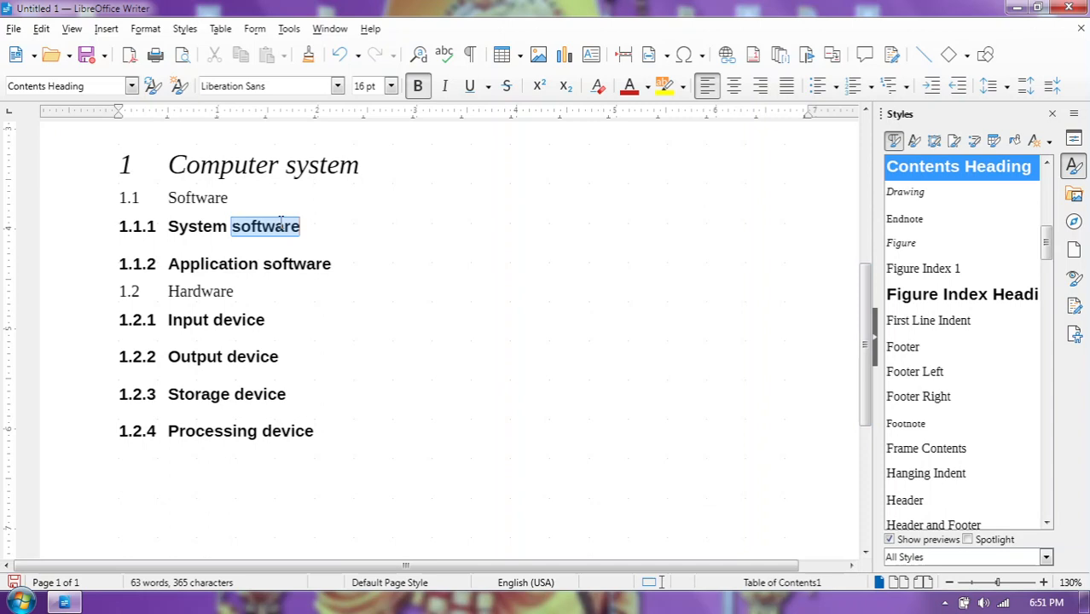
left_click_drag(311, 227, 178, 226)
left_click(175, 228)
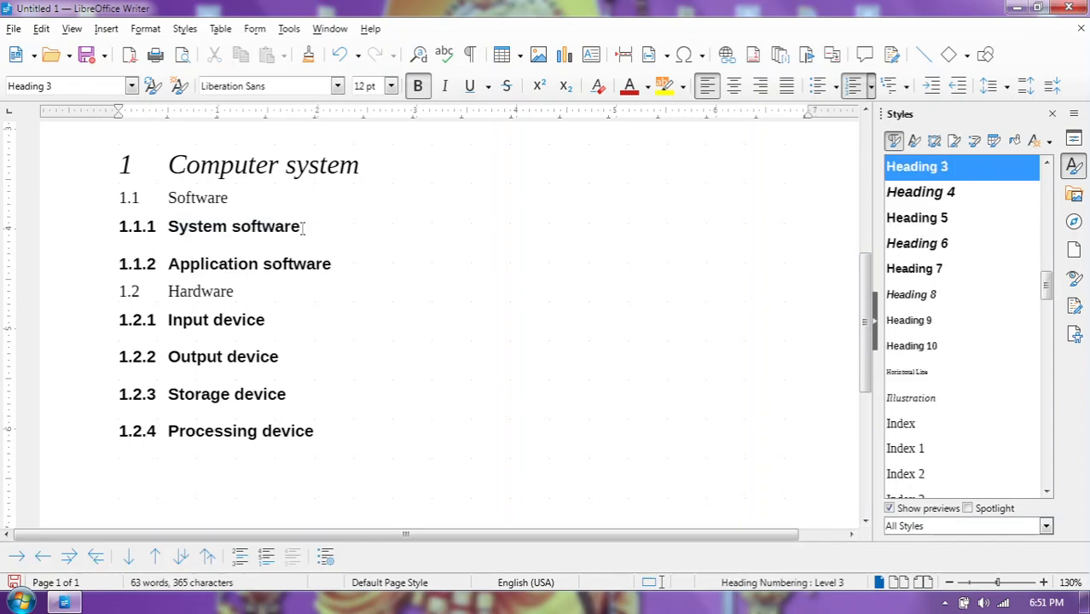
left_click_drag(300, 226, 167, 228)
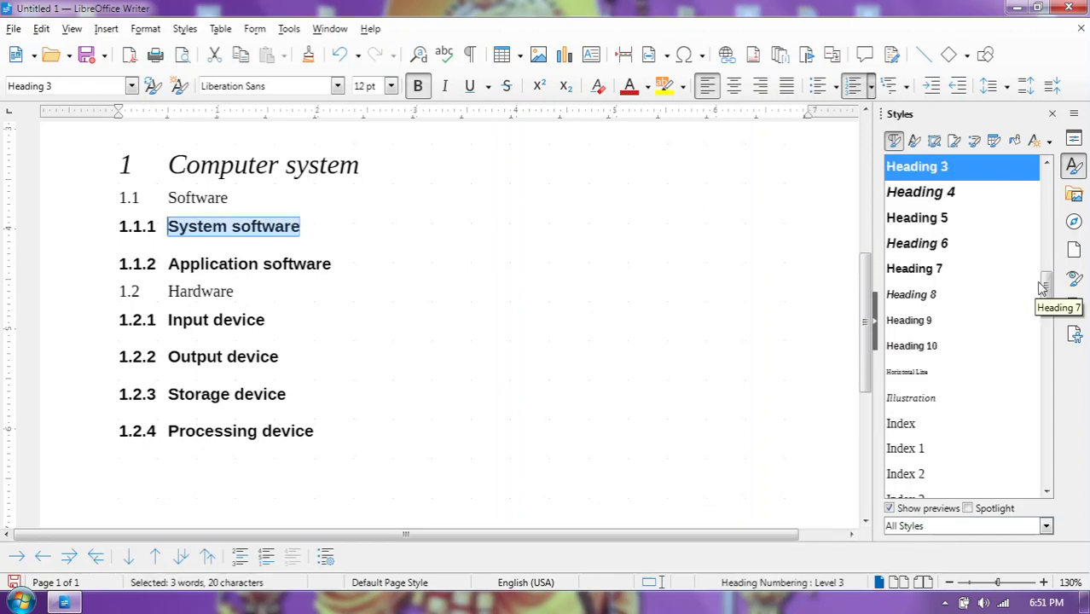
left_click_drag(1046, 287, 1048, 443)
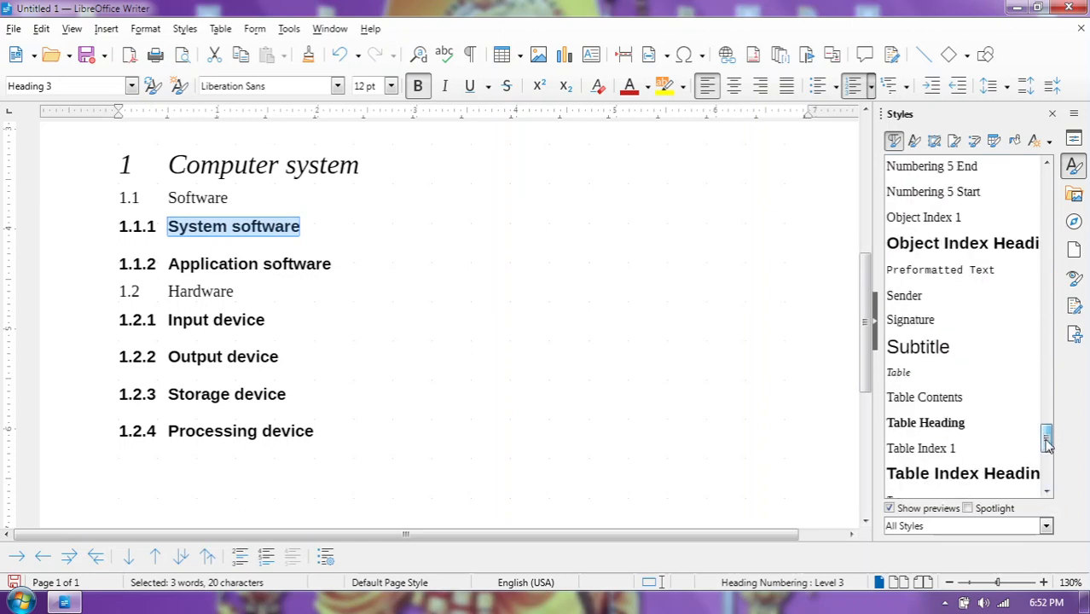
double_click(949, 271)
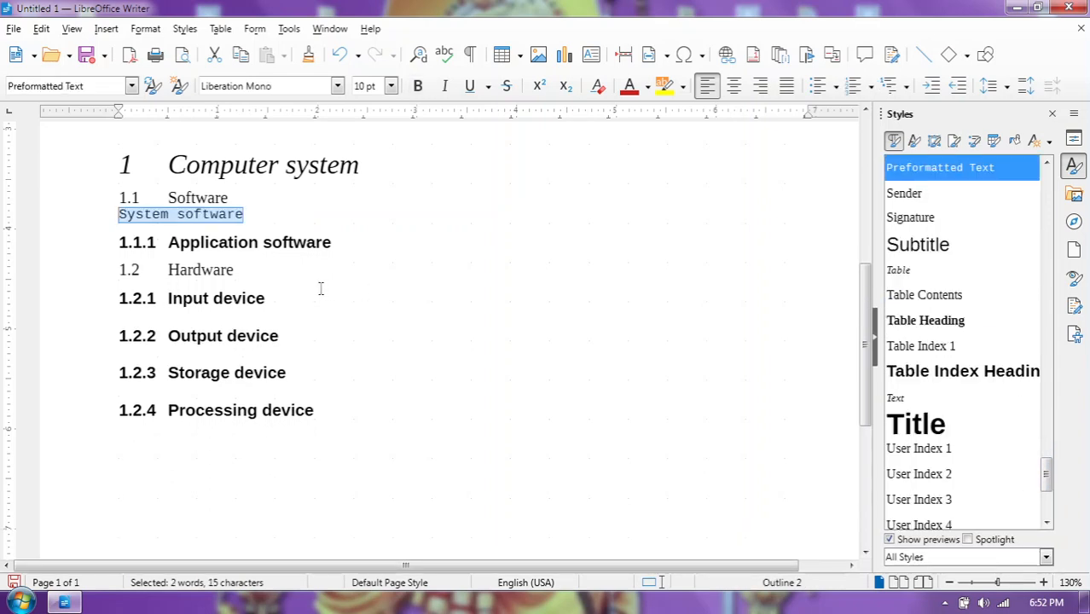
Apply the Preformatted Text style to the Application software heading
left_click_drag(335, 244, 169, 249)
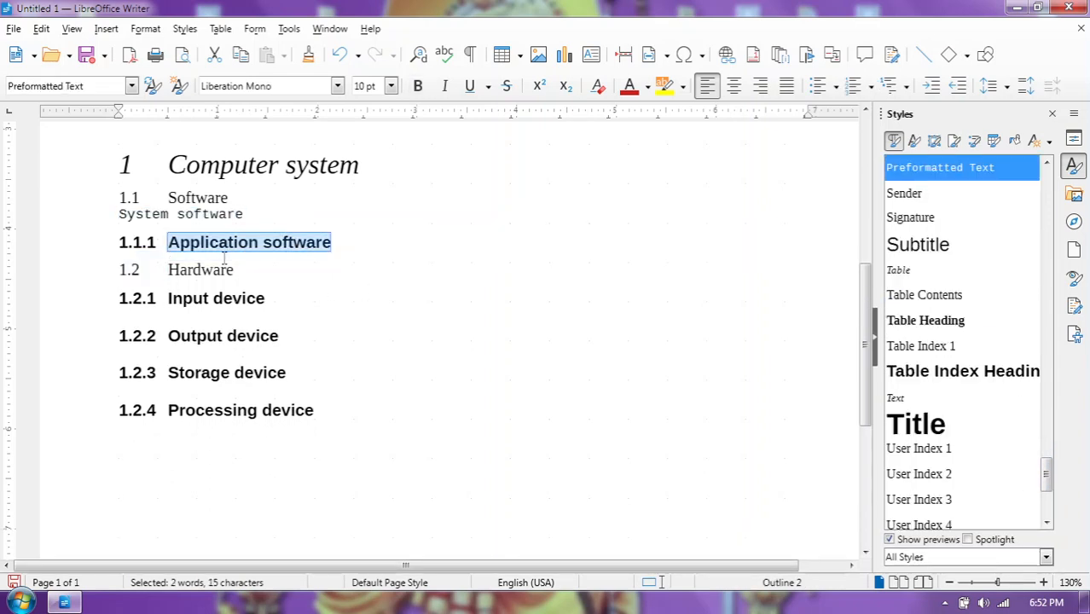
key("ctrl+3")
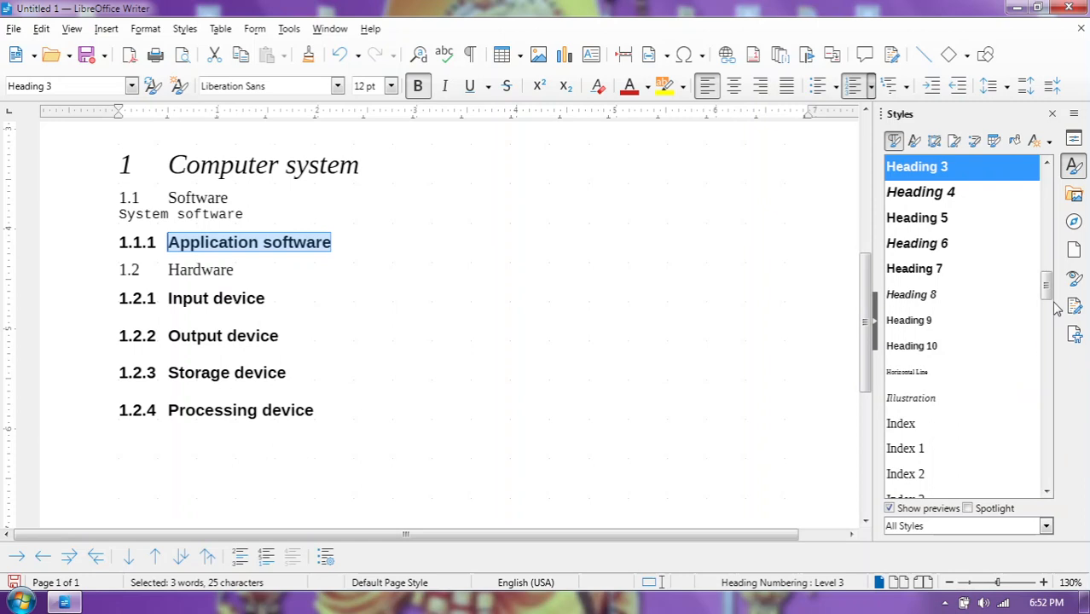
mouse_move(1047, 314)
left_mouse_down()
mouse_move(1054, 492)
mouse_move(1050, 473)
left_mouse_up()
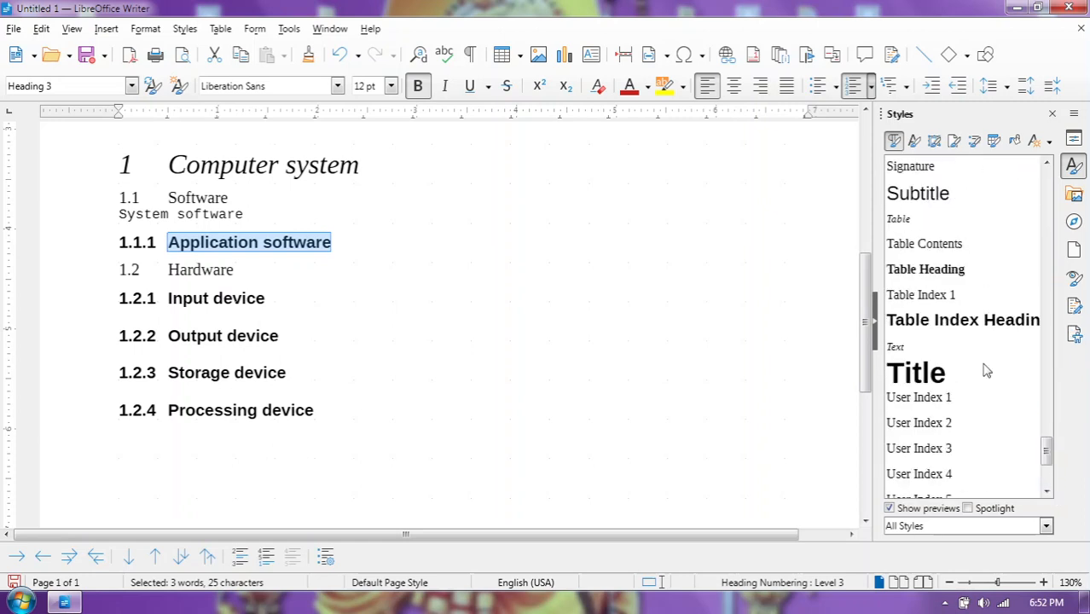
scroll(1036, 167, "up", 3)
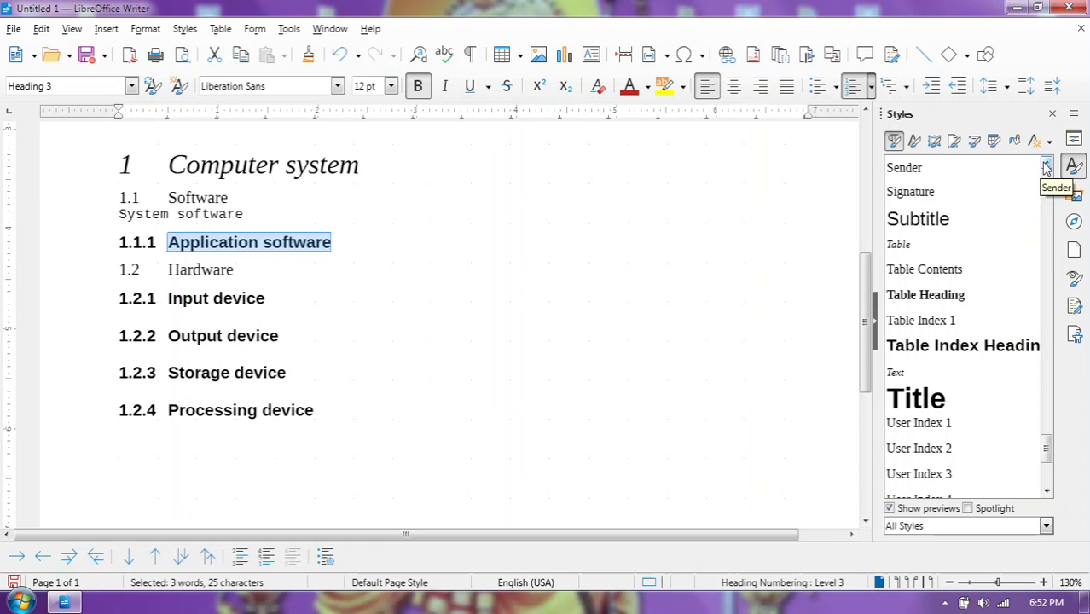
double_click(1006, 191)
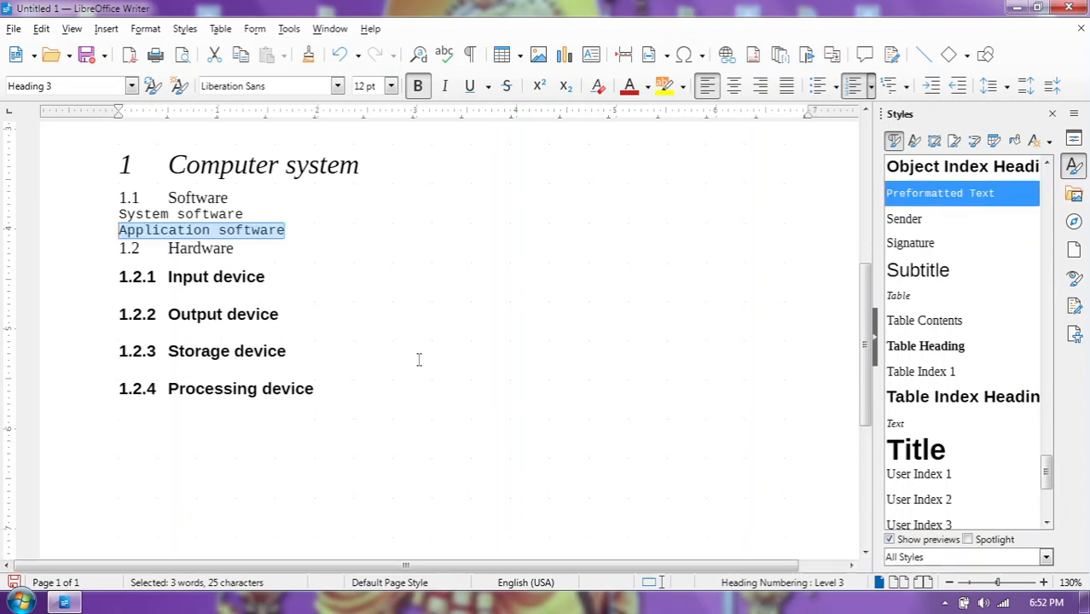
Apply the Preformatted Text style to the Input, Output, Storage and Processing device headings under Hardware
left_click_drag(315, 389, 167, 277)
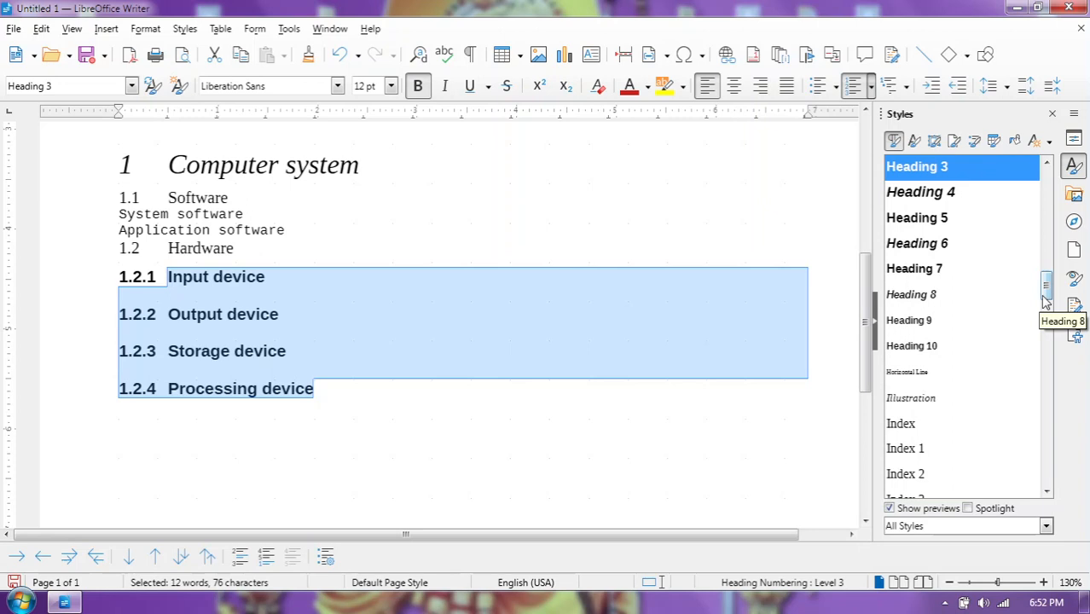
scroll(1053, 358, "down", 10)
left_click_drag(1046, 352, 1045, 453)
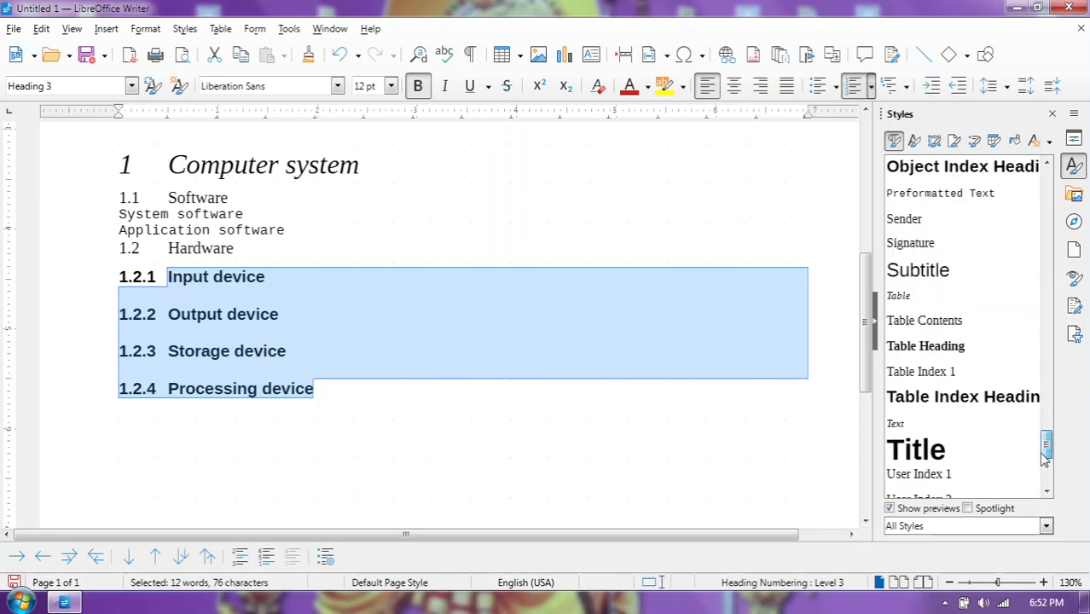
double_click(927, 194)
Update the table of contents to pick up the headings restyled as Preformatted Text
left_click_drag(864, 308, 849, 155)
right_click(440, 318)
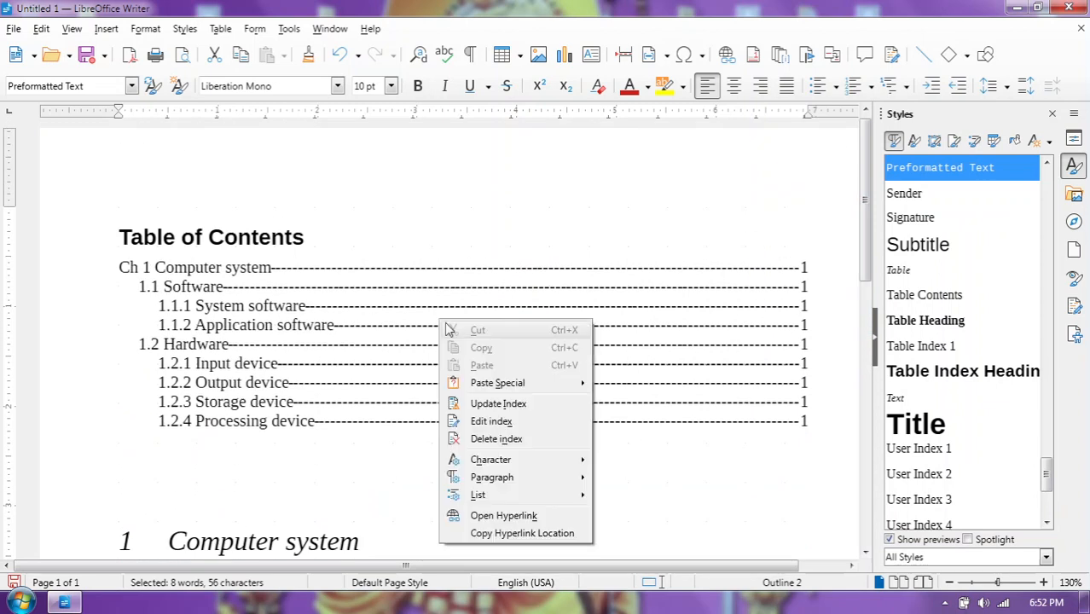
left_click(507, 410)
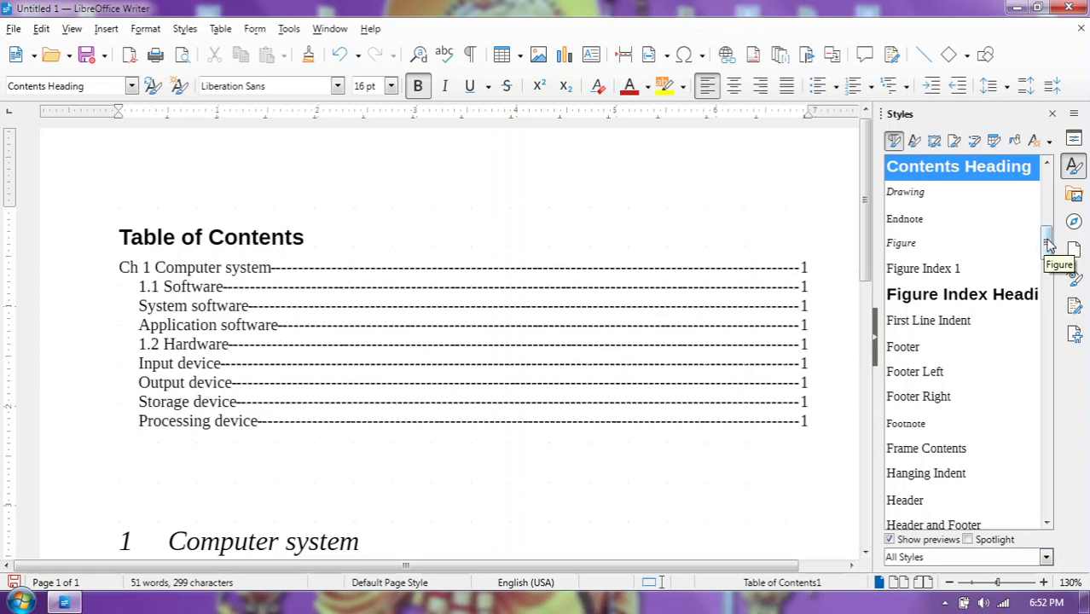
Examine the Preformatted Text paragraph style's settings alongside the table of contents
left_click_drag(1051, 244, 1047, 465)
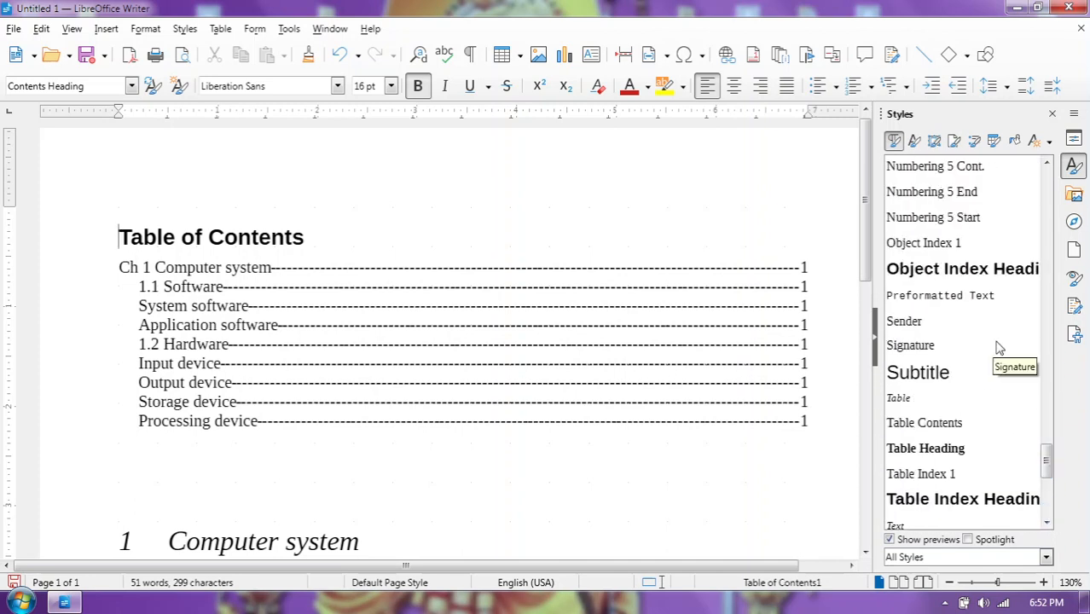
right_click(961, 297)
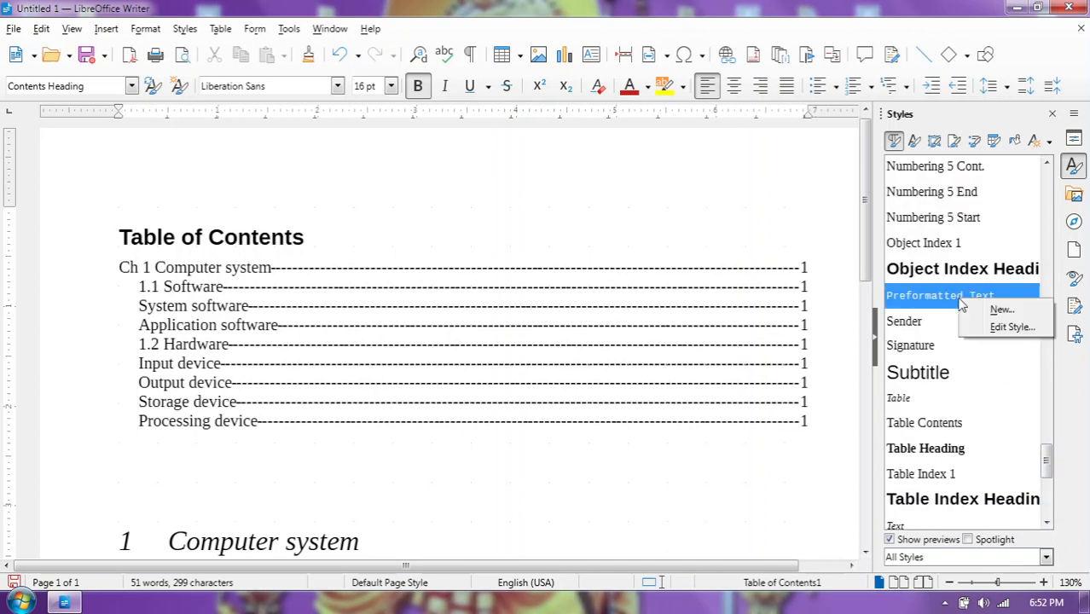
left_click(996, 331)
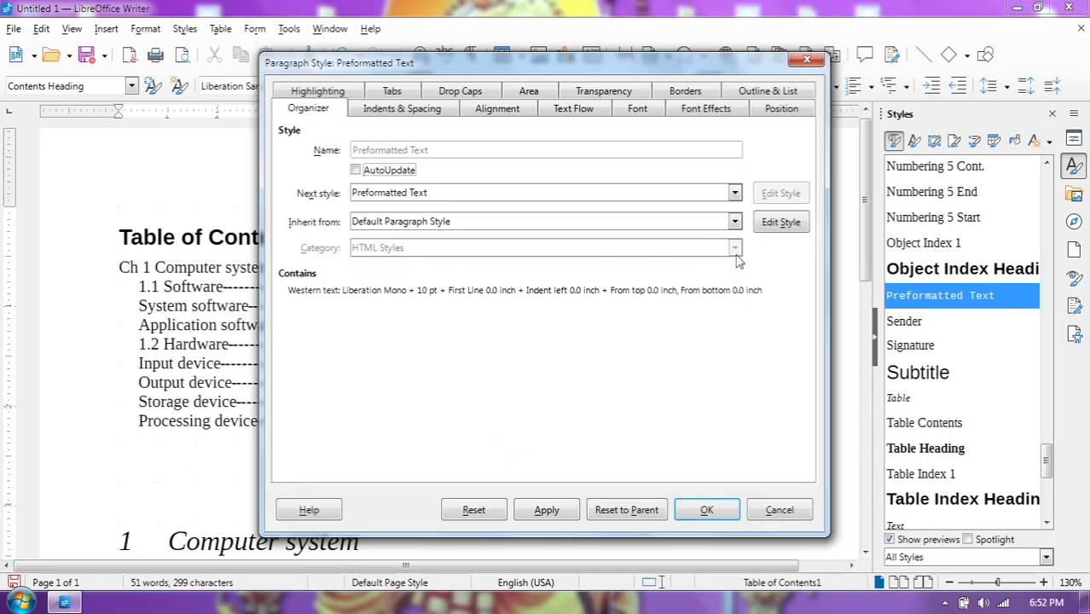
left_click_drag(587, 63, 863, 107)
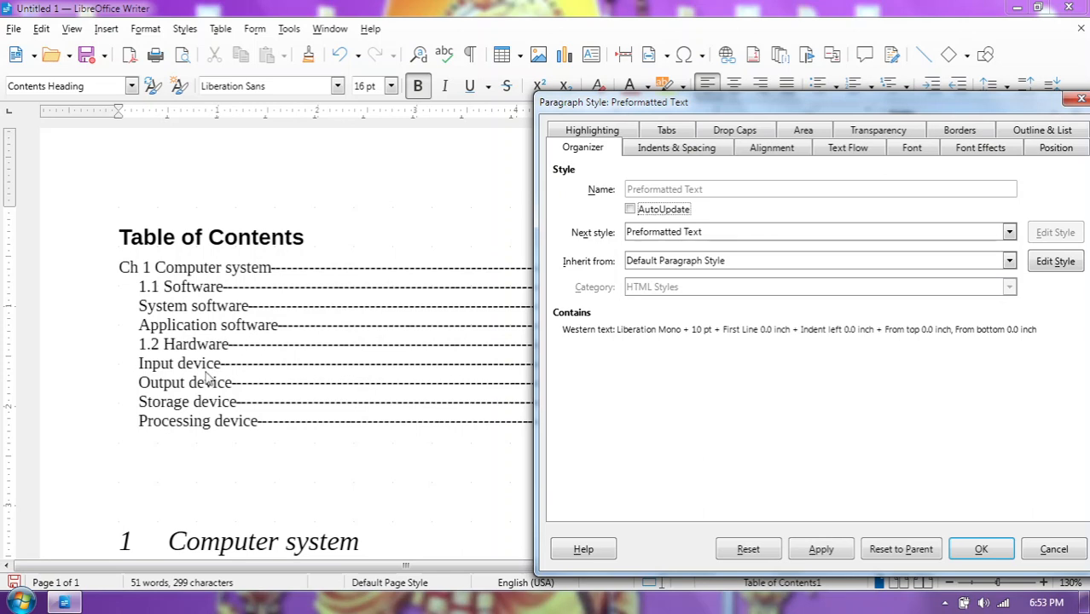
left_click(978, 548)
Assign the Preformatted Text style to level 3 in the table of contents' additional styles
right_click(440, 357)
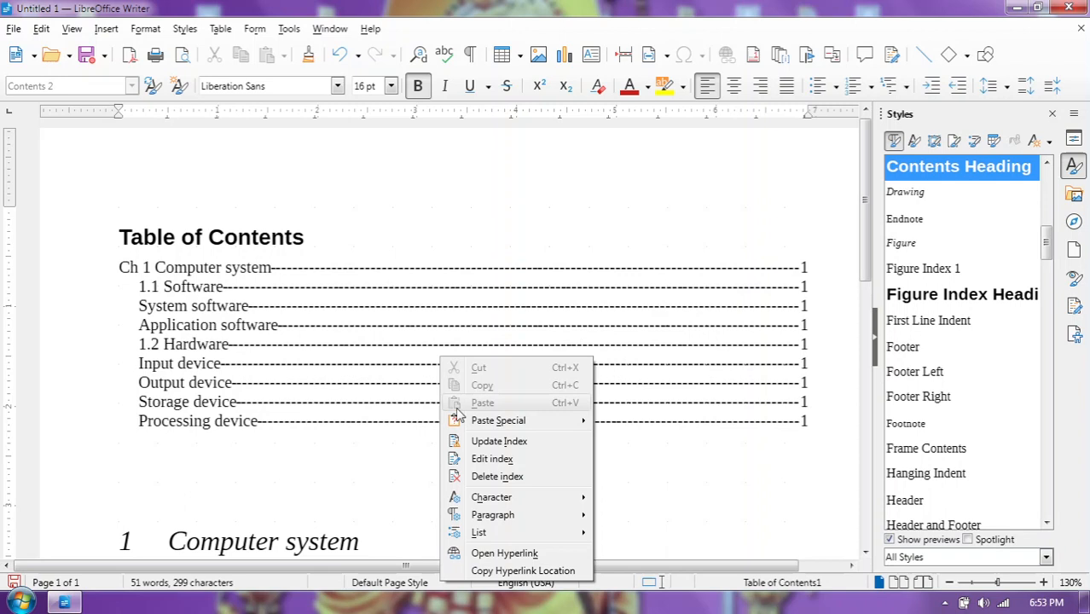
left_click(486, 458)
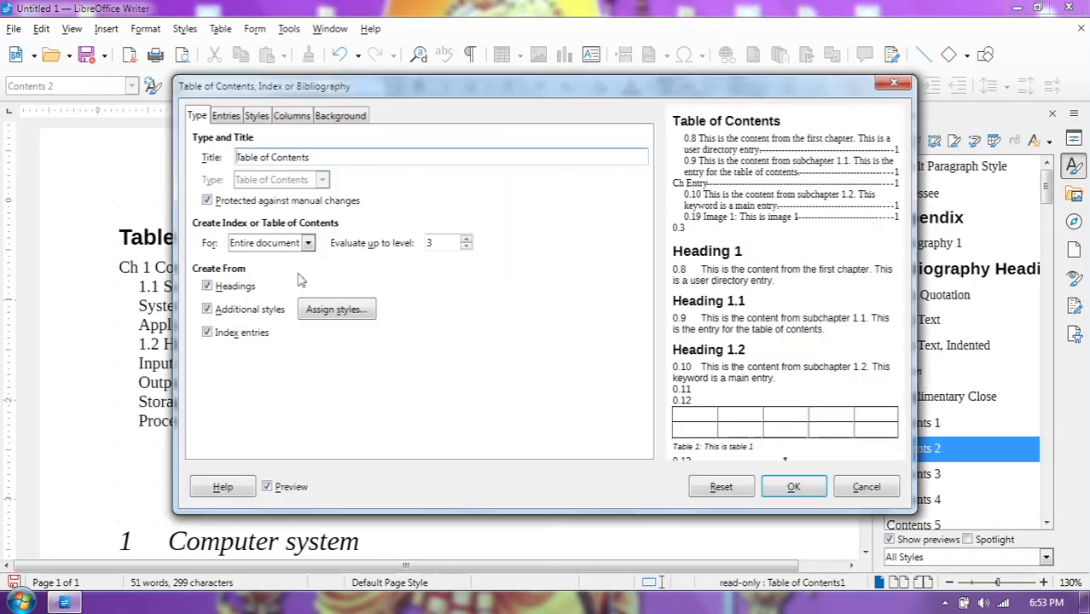
left_click(336, 308)
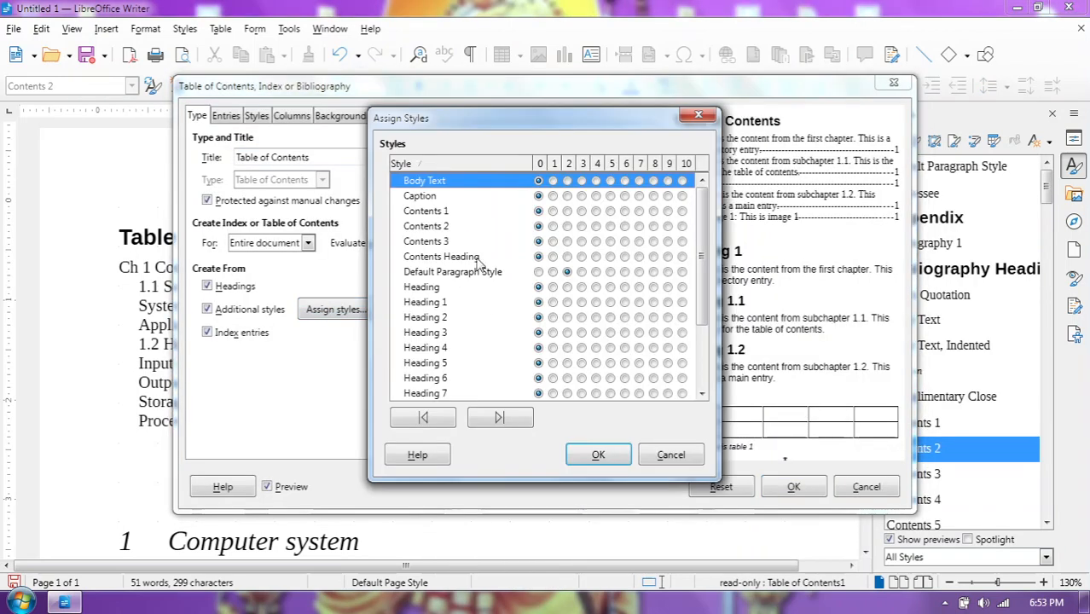
scroll(704, 264, "down", 2)
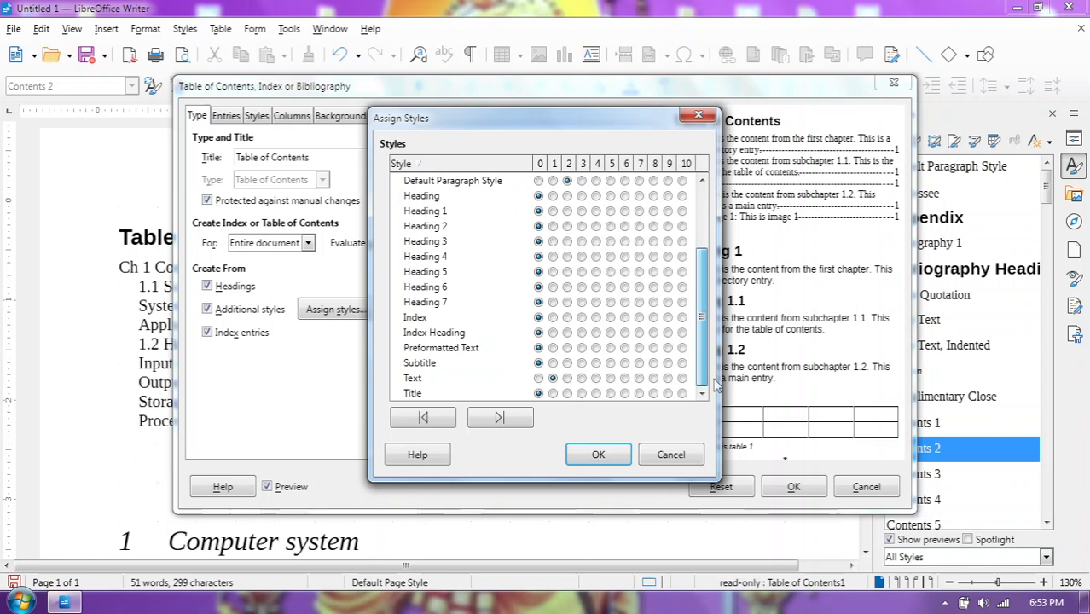
left_click(582, 347)
left_click(613, 460)
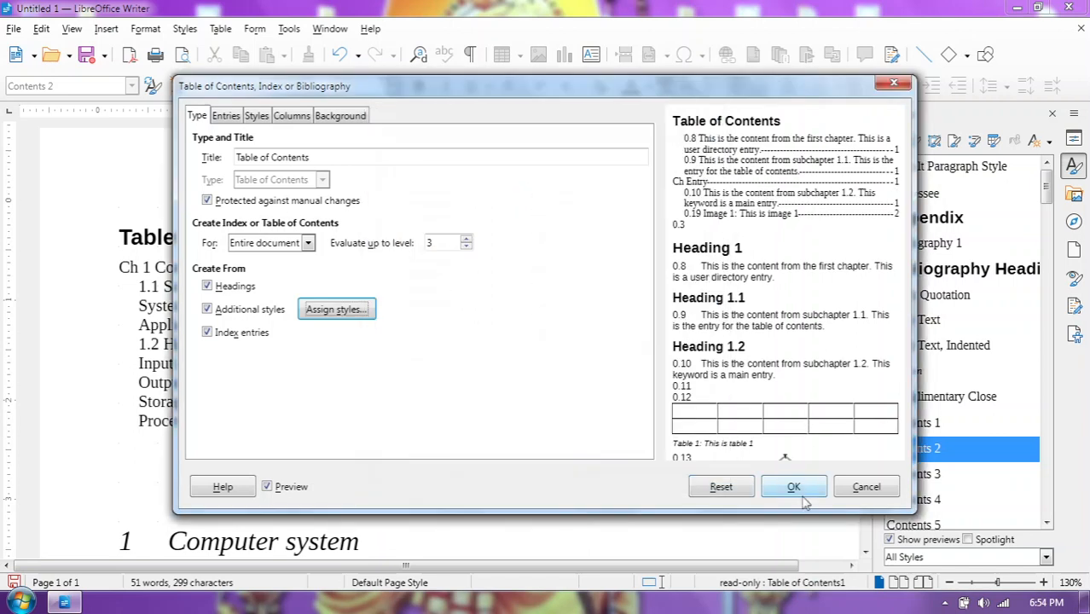
left_click(791, 486)
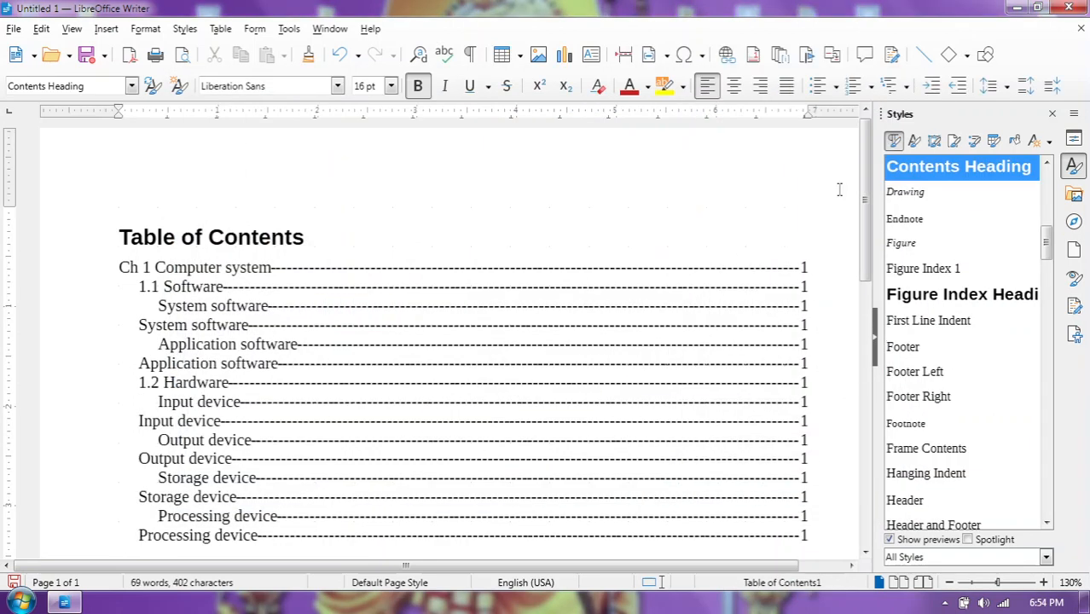
Set the heading numbering's level 3 paragraph style to Preformatted Text and update the table of contents
scroll(864, 179, "down", 1)
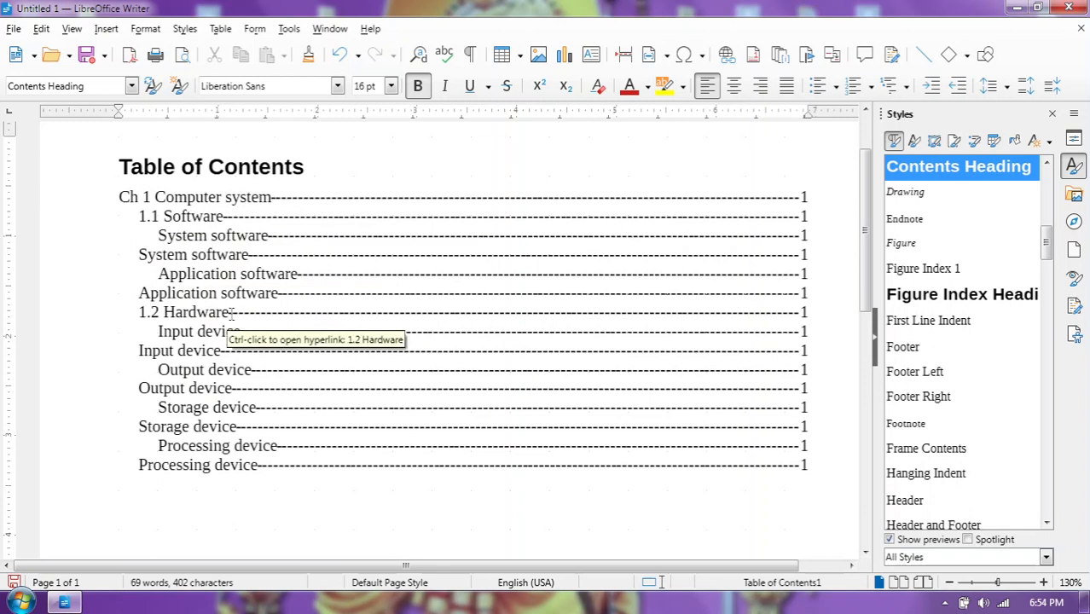
left_click(289, 28)
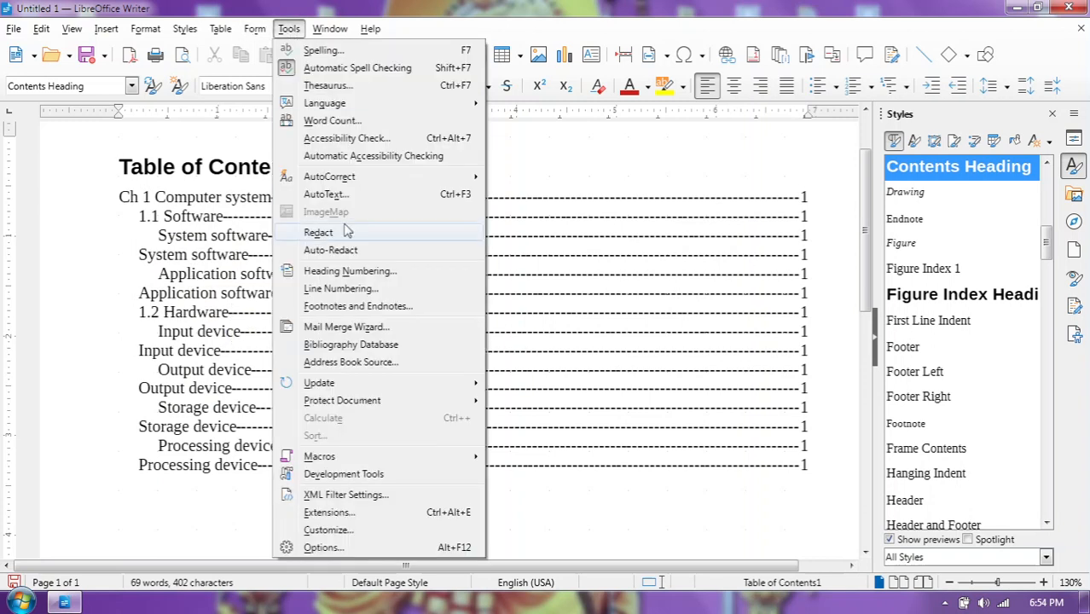
left_click(372, 273)
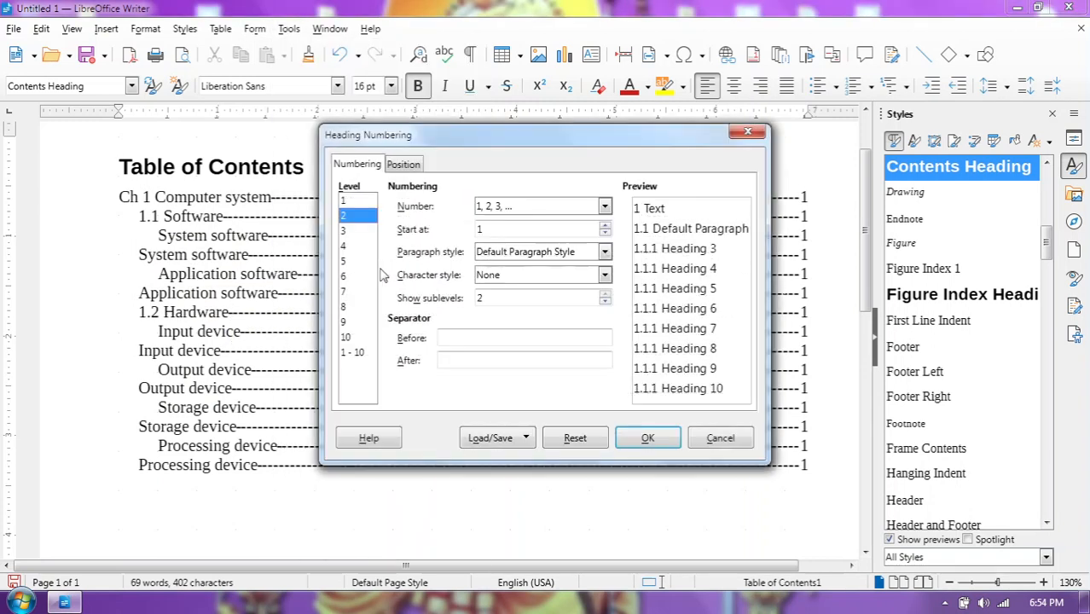
left_click(344, 231)
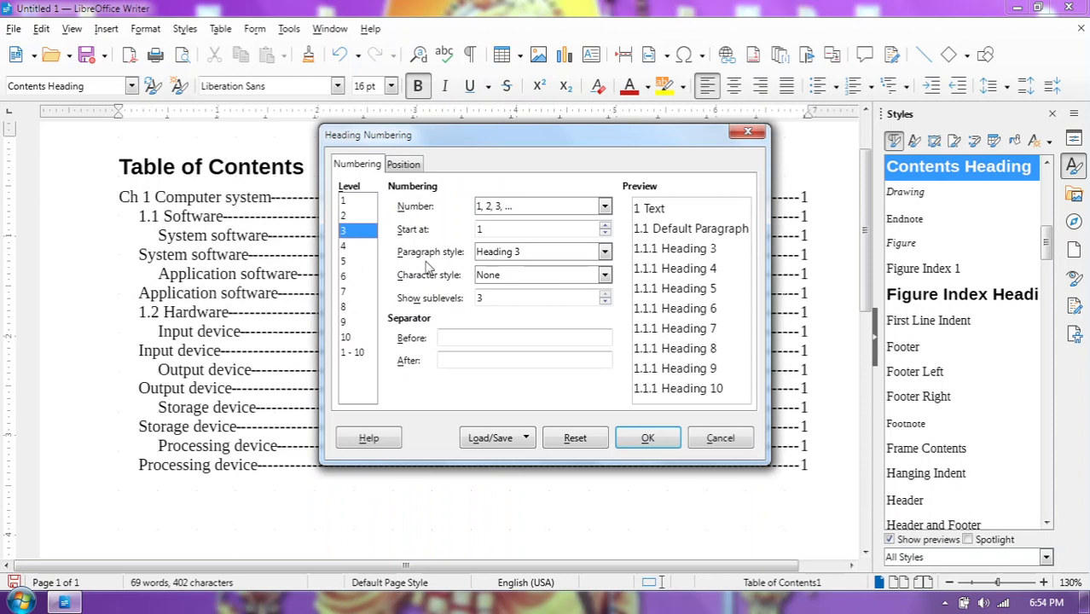
left_click(595, 253)
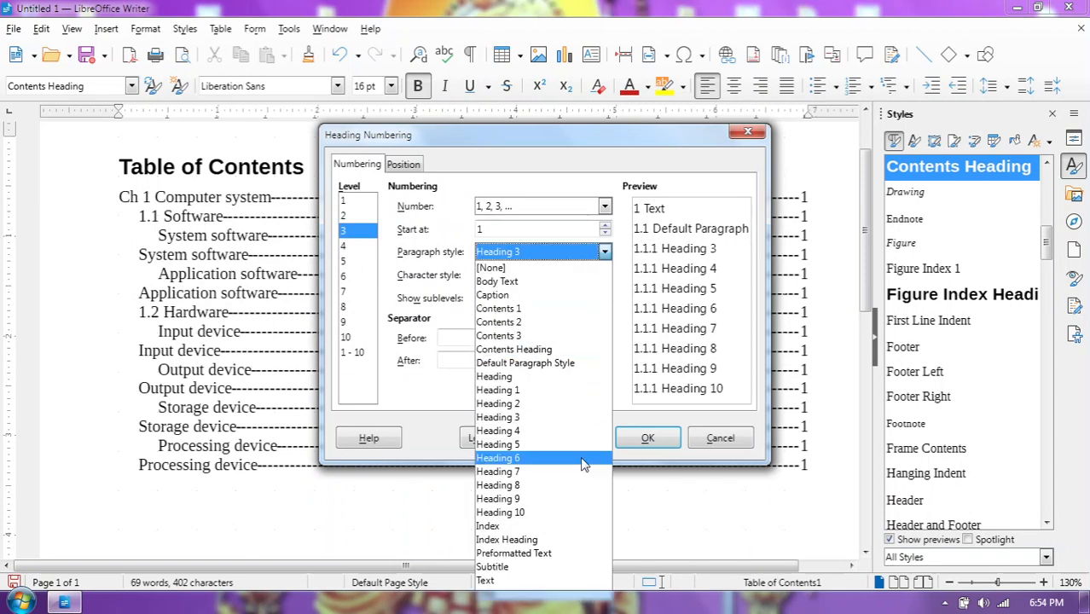
left_click(546, 552)
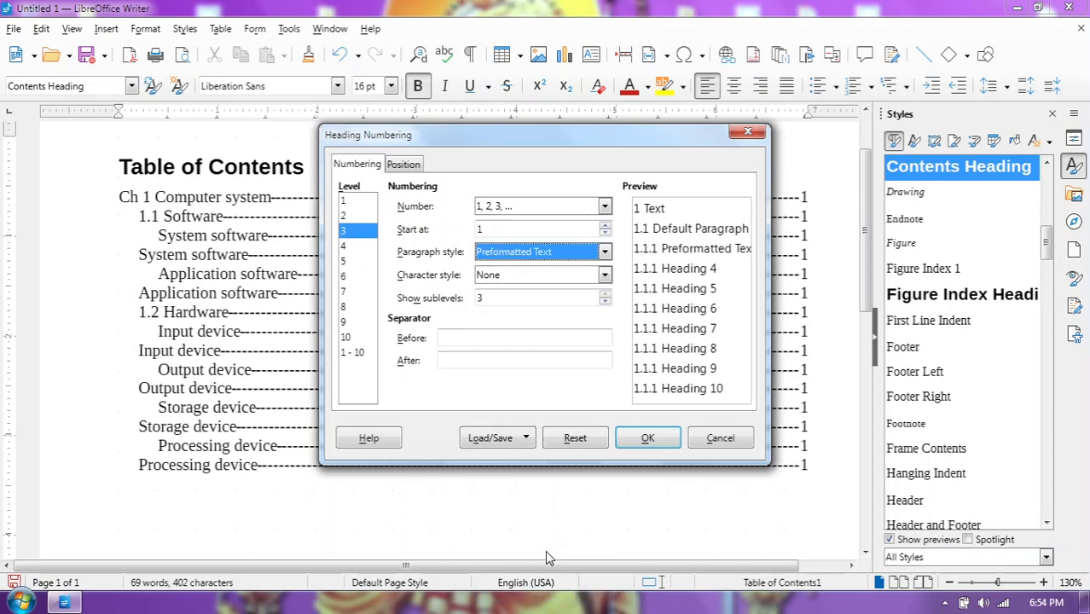
left_click(650, 438)
right_click(546, 333)
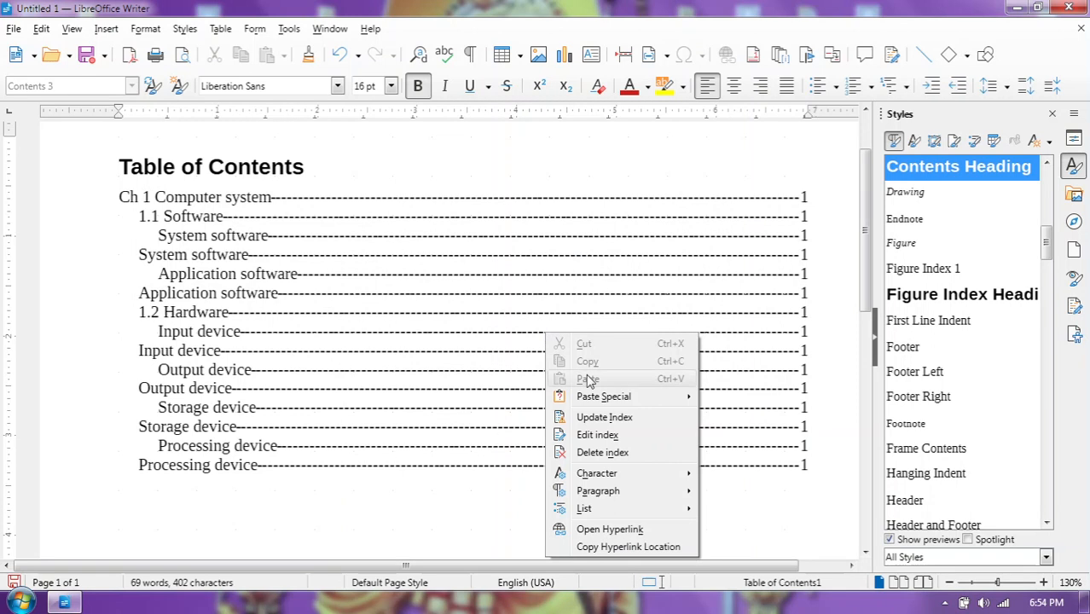
left_click(601, 416)
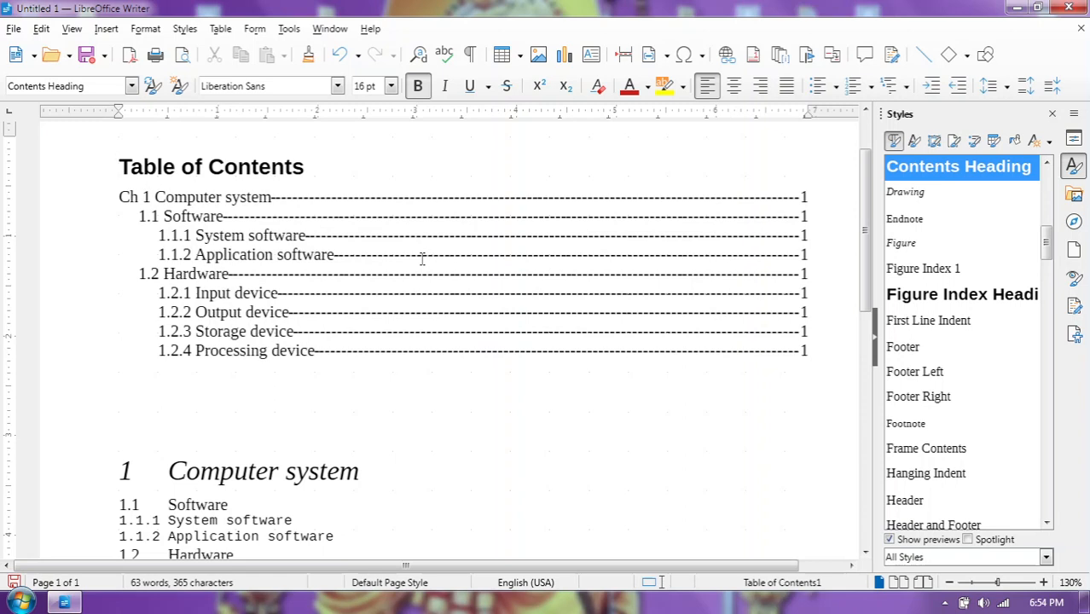
Review the levels assigned to Default Paragraph Style, Preformatted Text and Text in the table of contents' additional styles
right_click(622, 312)
left_click(685, 414)
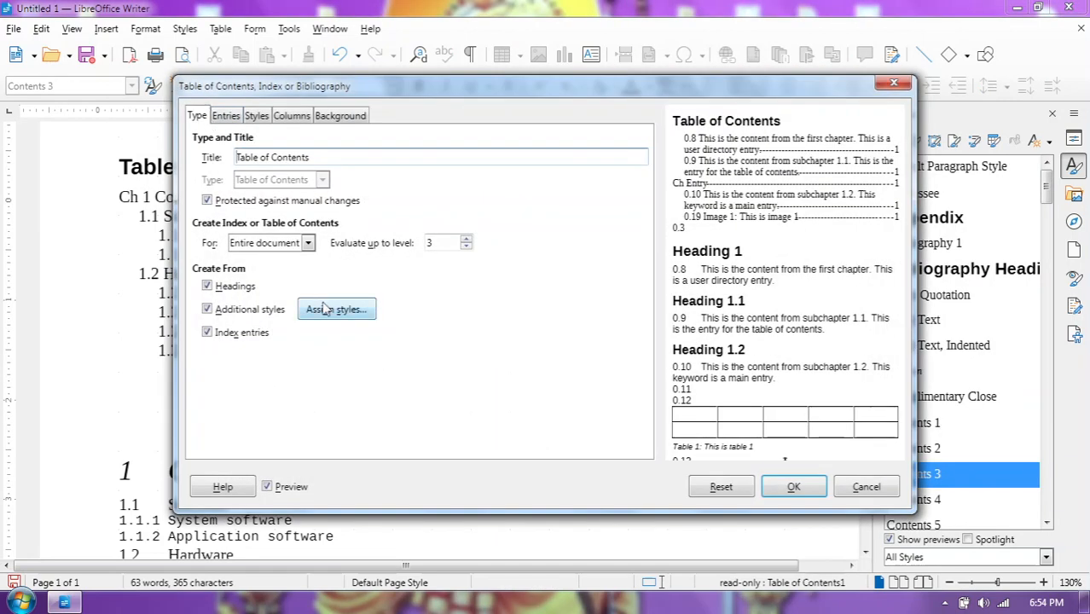
left_click(329, 309)
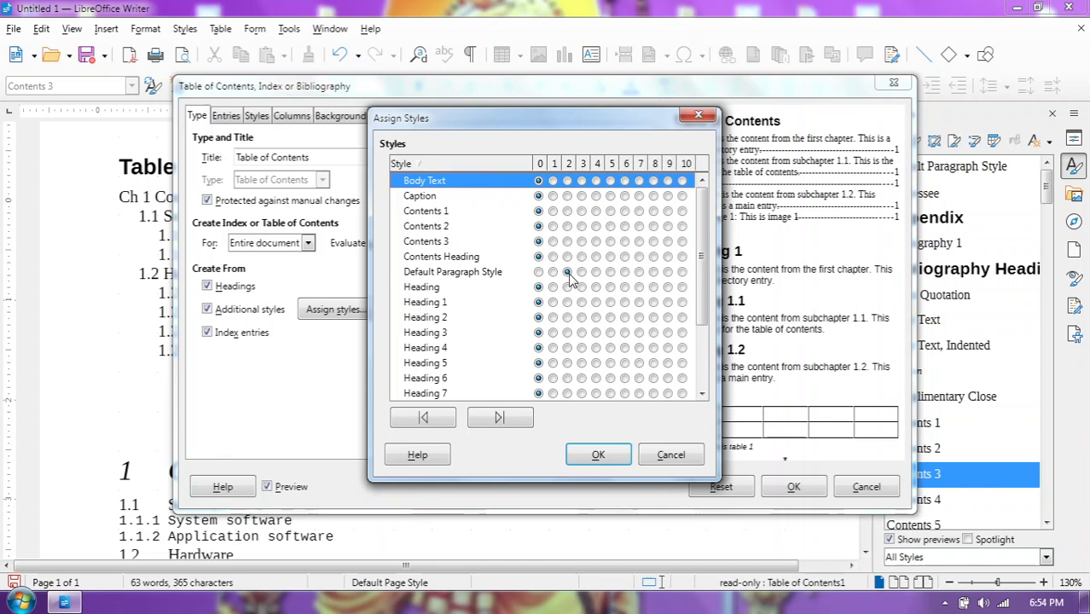
left_click_drag(703, 248, 704, 334)
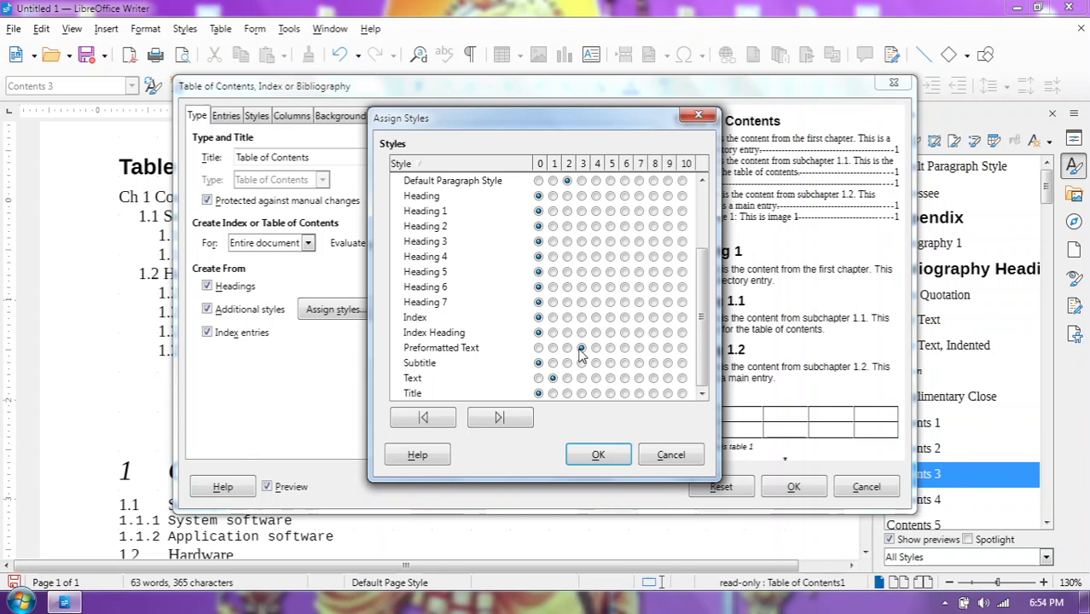
left_click(614, 453)
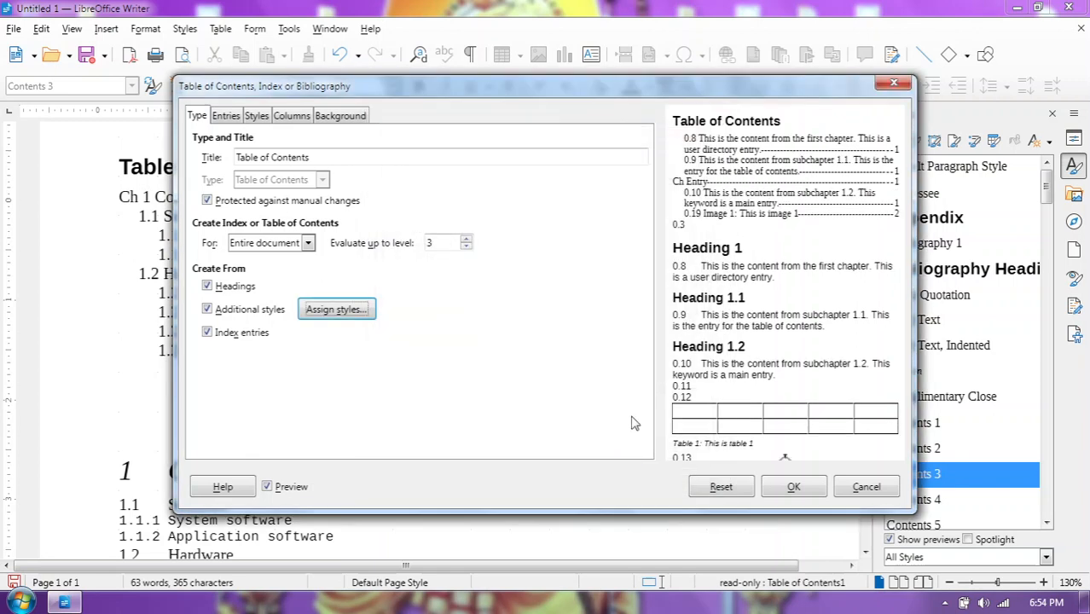
left_click(339, 311)
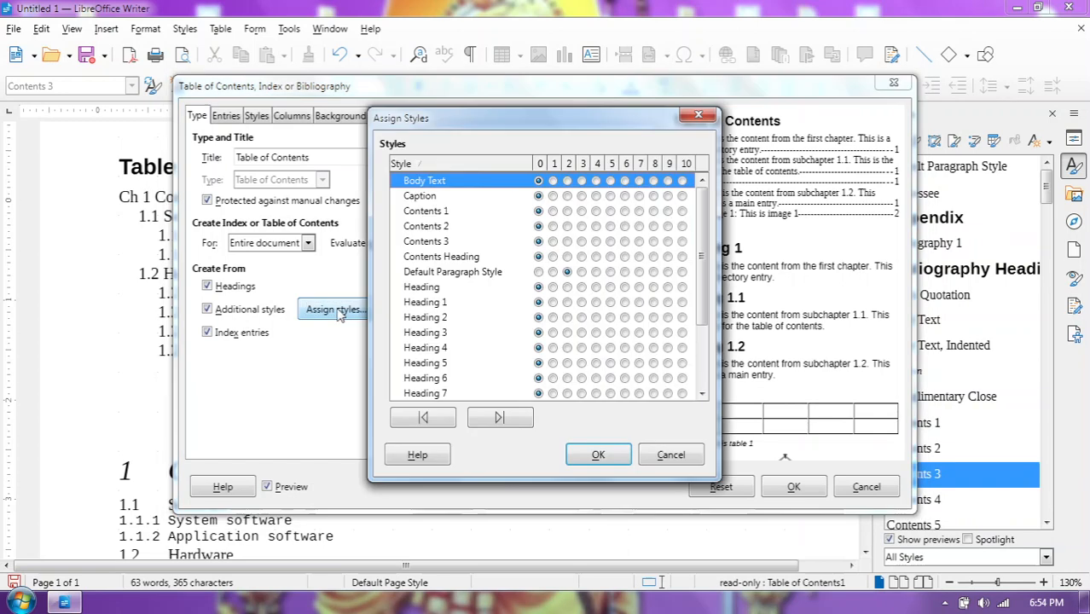
left_click(650, 455)
Check the table of contents' entry structure and level style assignments, cancel the settings, and review the numbered headings in the document
left_click(226, 116)
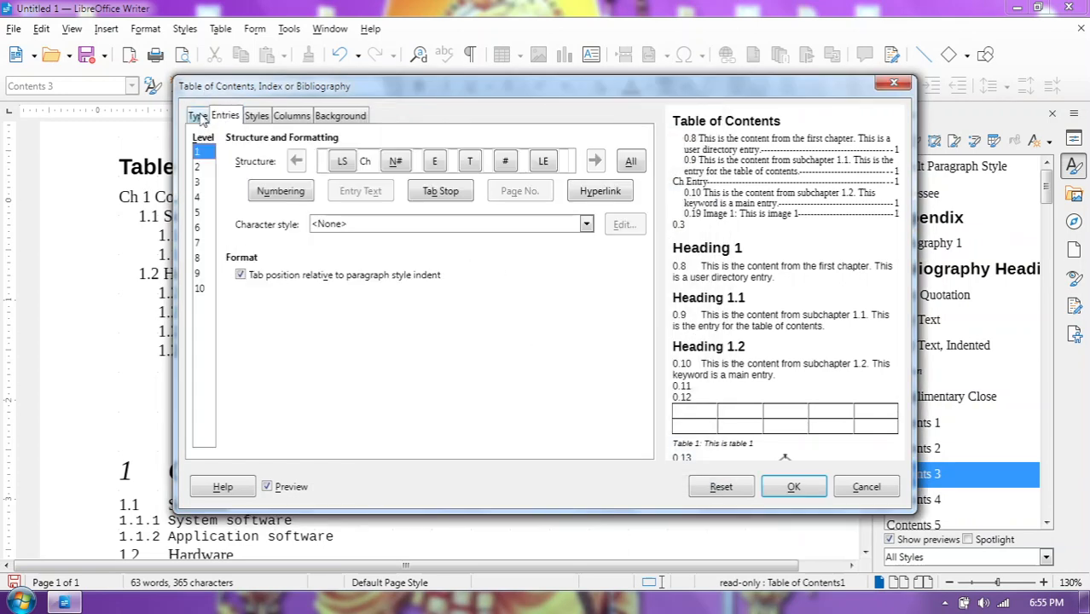
left_click(255, 116)
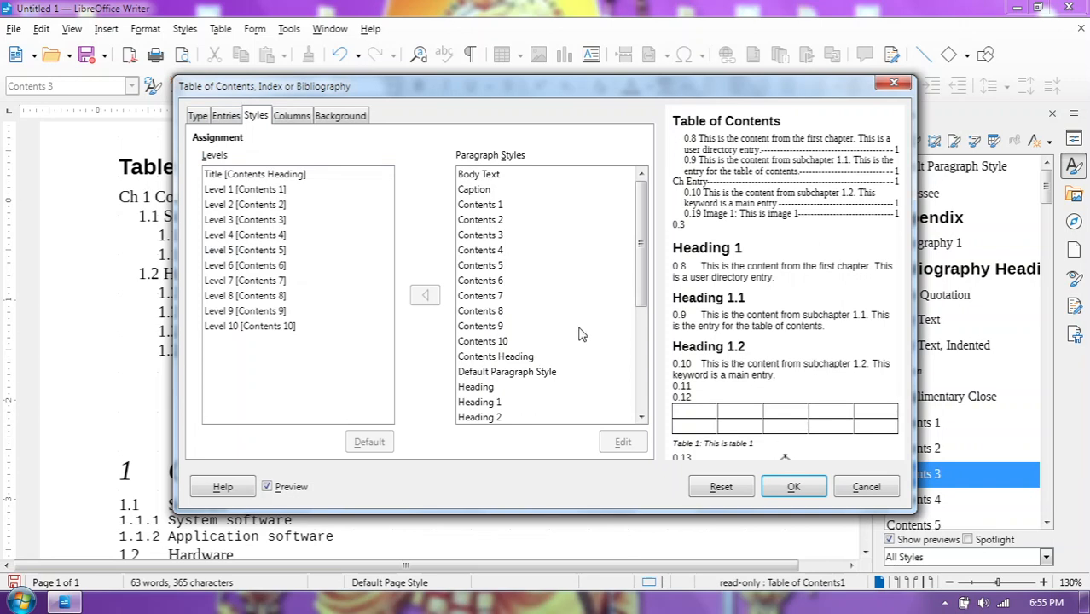
left_click_drag(642, 220, 639, 344)
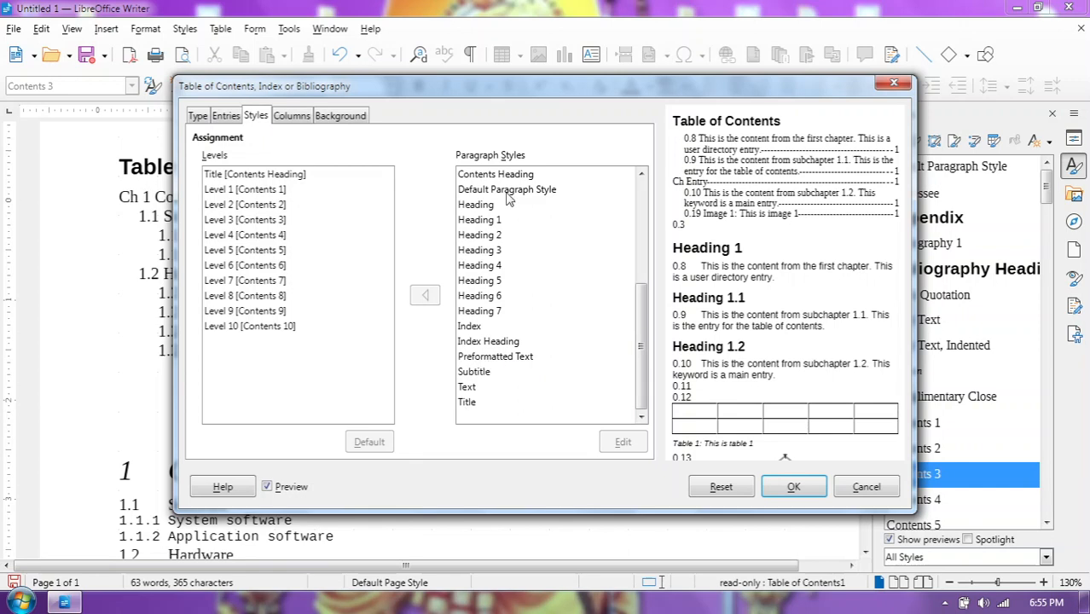
left_click(203, 117)
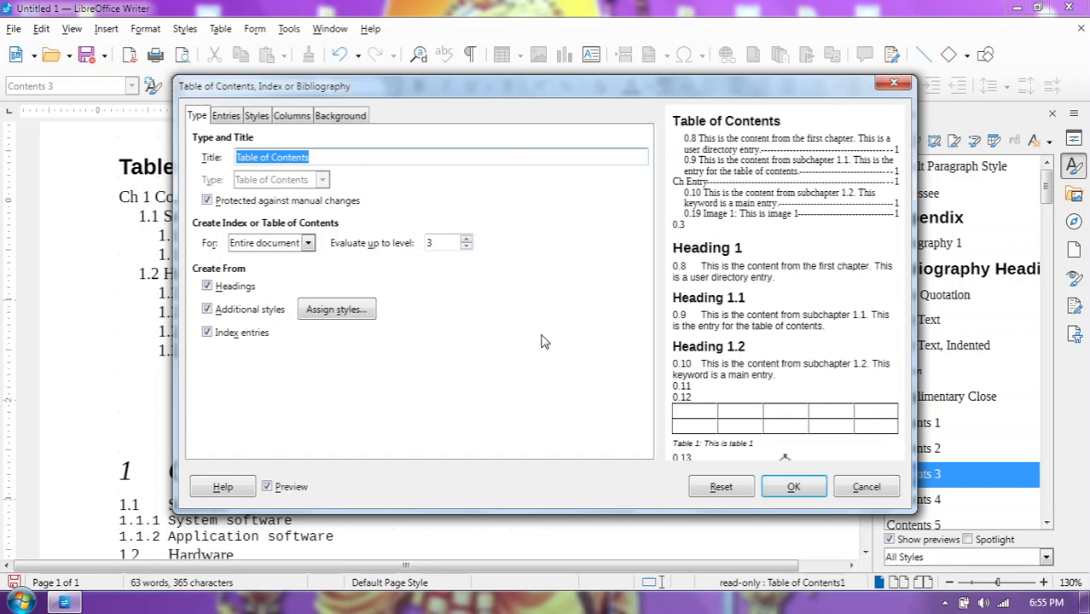
left_click(258, 117)
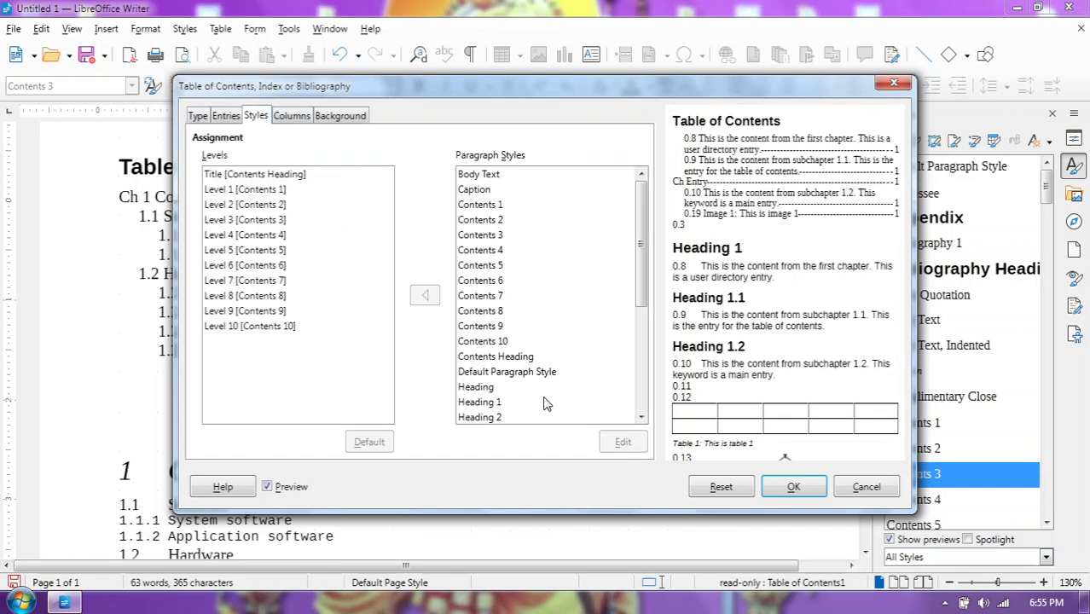
left_click(865, 487)
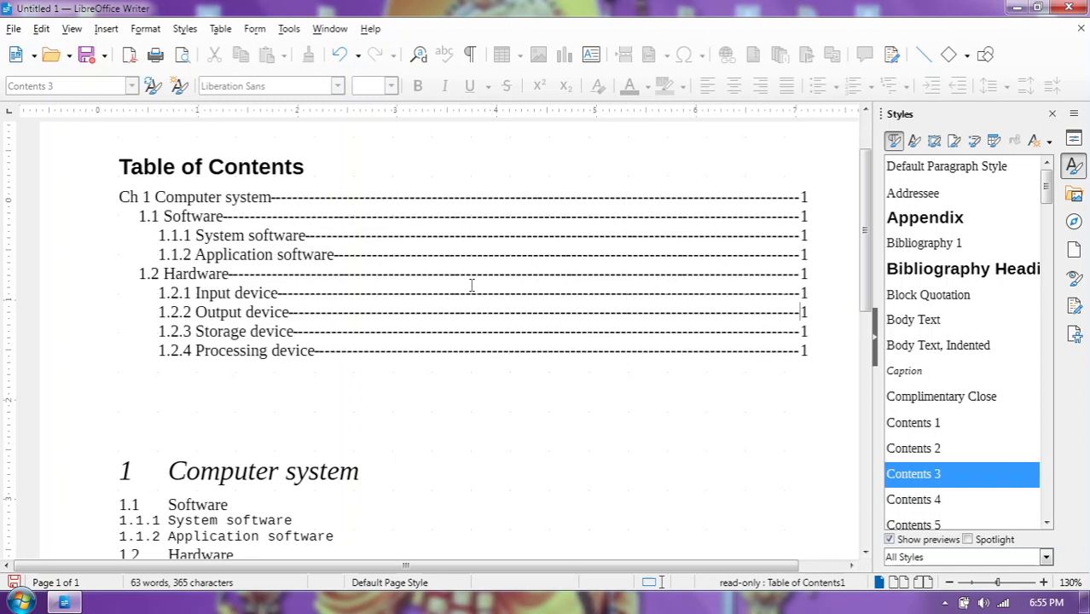
scroll(862, 214, "down", 1)
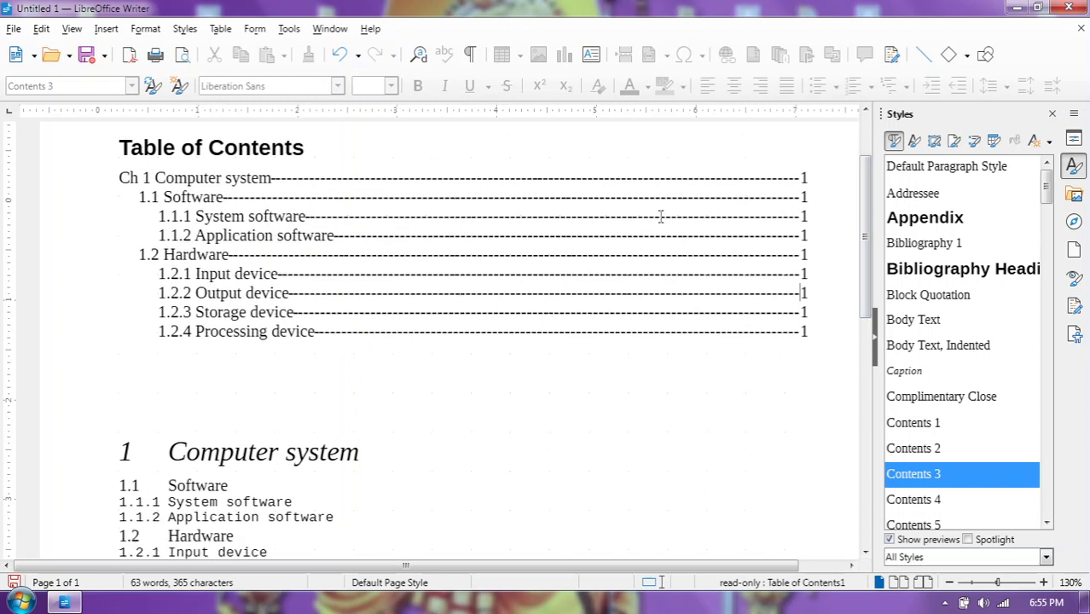
left_click_drag(862, 194, 891, 294)
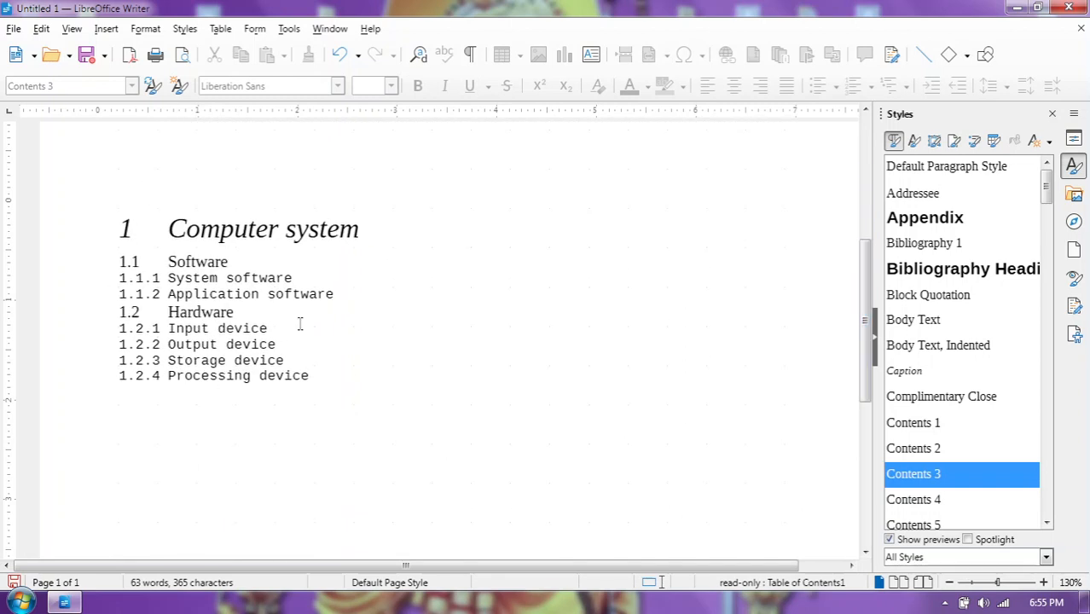